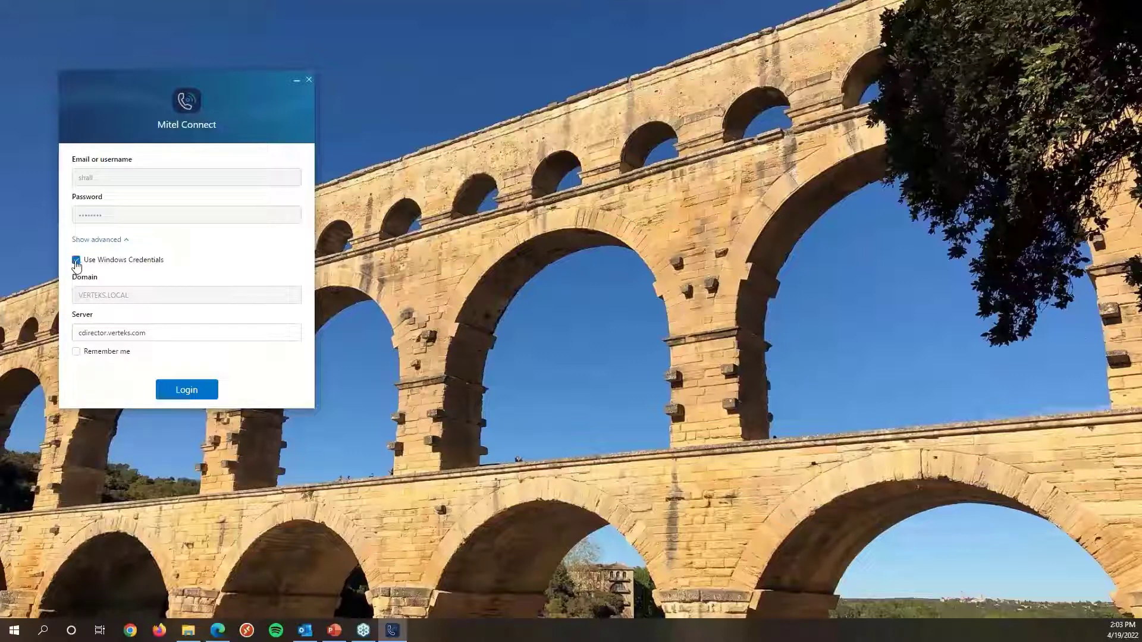
Turn off Windows credentials to inspect the manual login fields, then turn them back on.
left_click(75, 262)
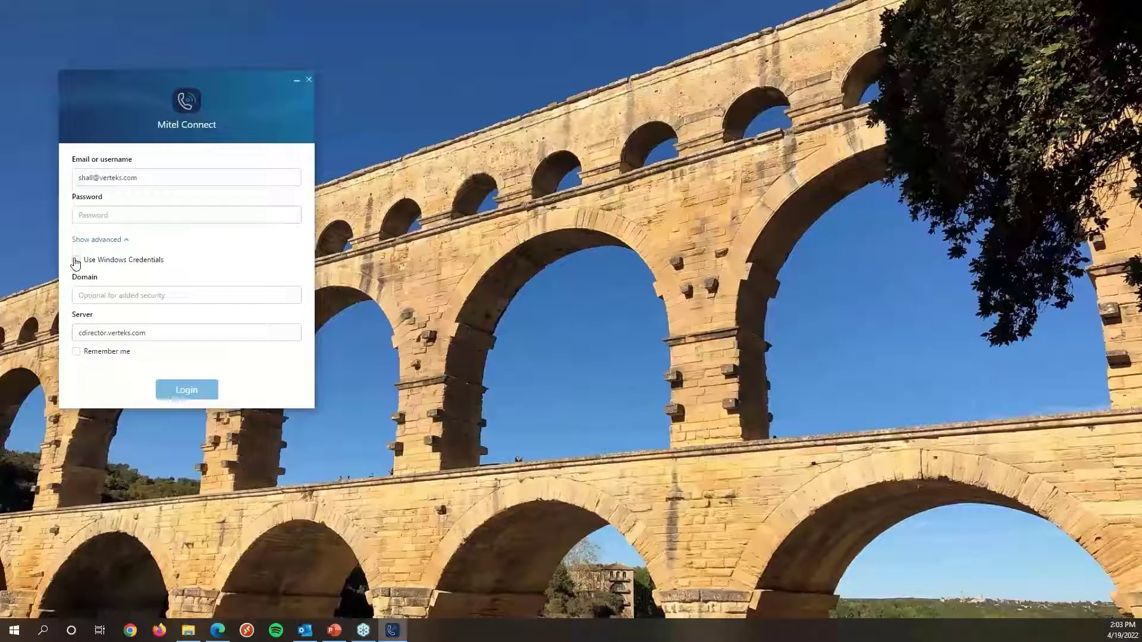
triple_click(97, 180)
left_click(106, 212)
double_click(95, 333)
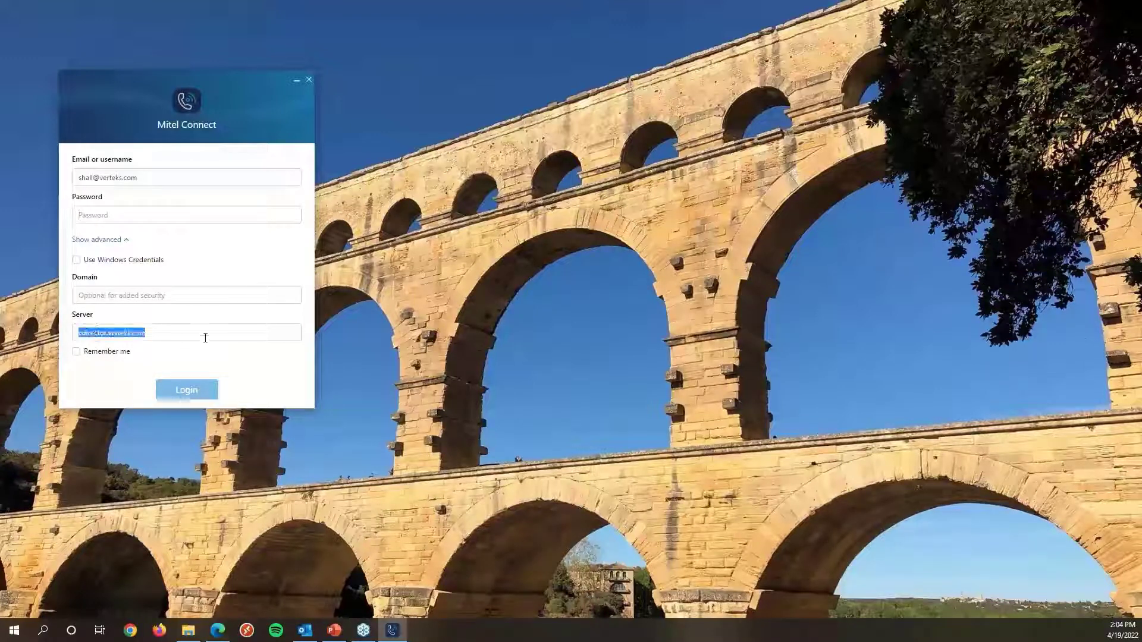
left_click(205, 337)
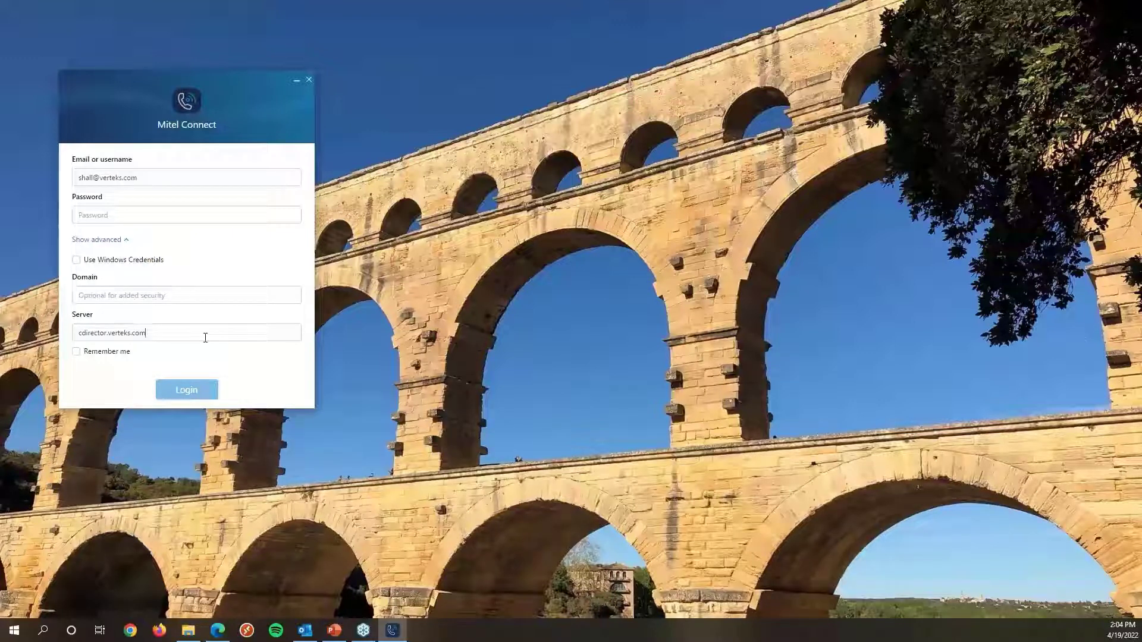
left_click(76, 260)
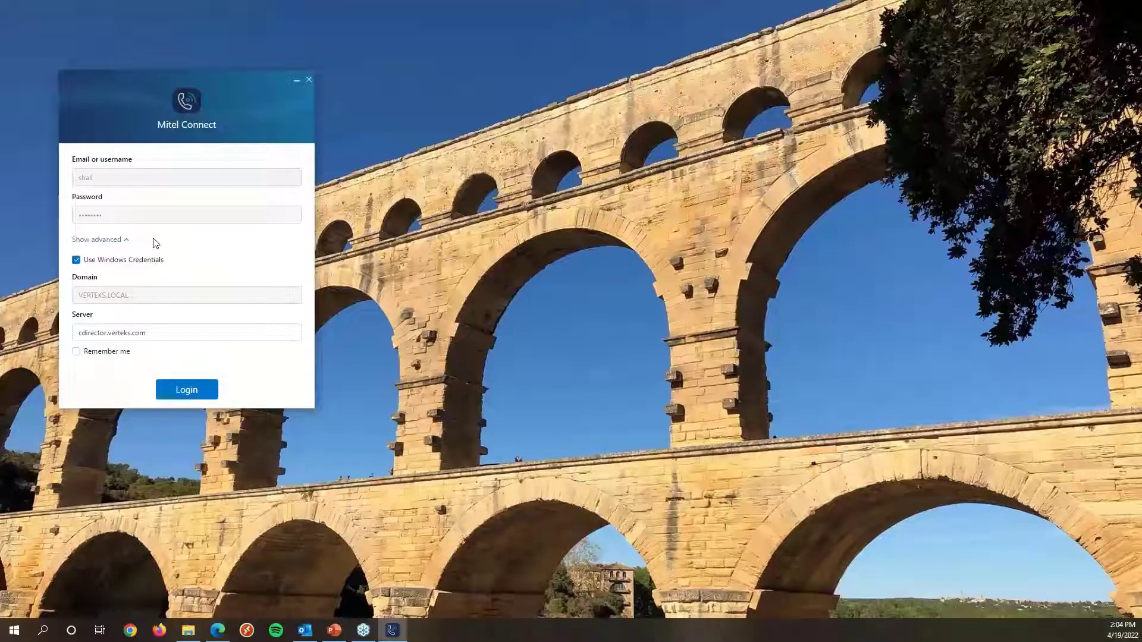
Enable Remember me and log in with Windows credentials.
left_click(77, 351)
left_click(168, 395)
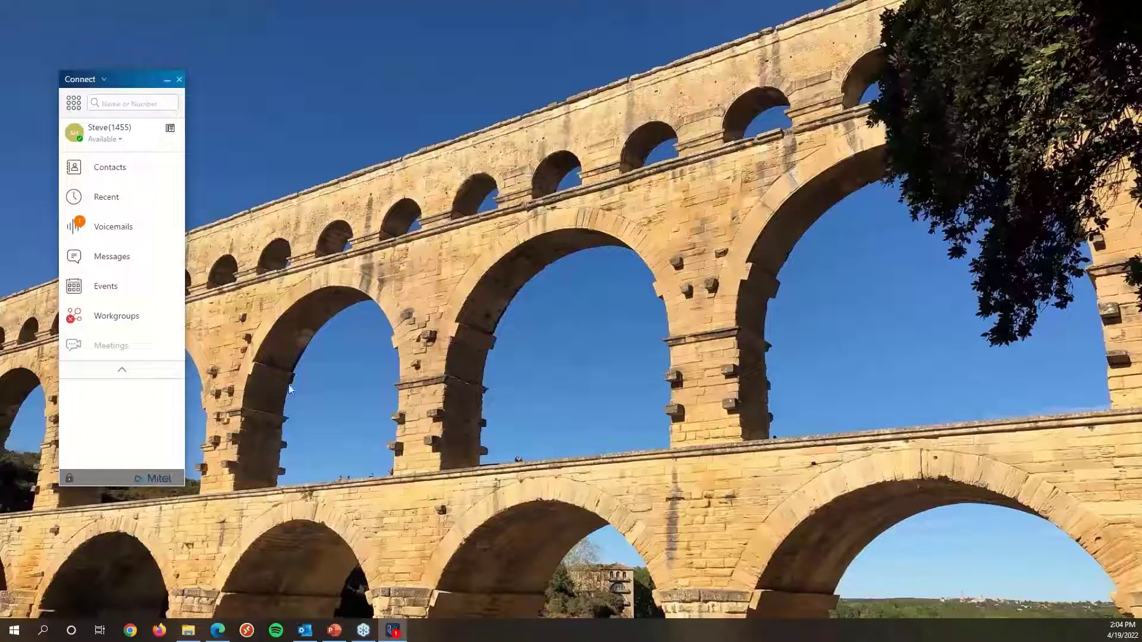
mouse_move(133, 82)
left_mouse_down()
mouse_move(160, 90)
mouse_move(121, 85)
left_mouse_up()
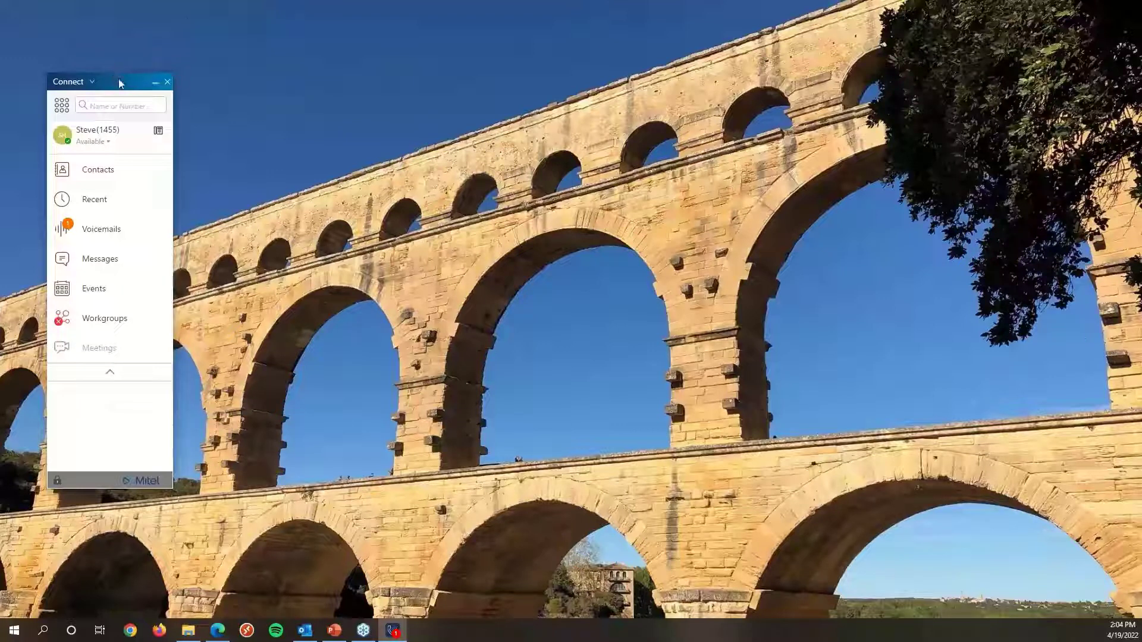
left_click_drag(121, 84, 125, 83)
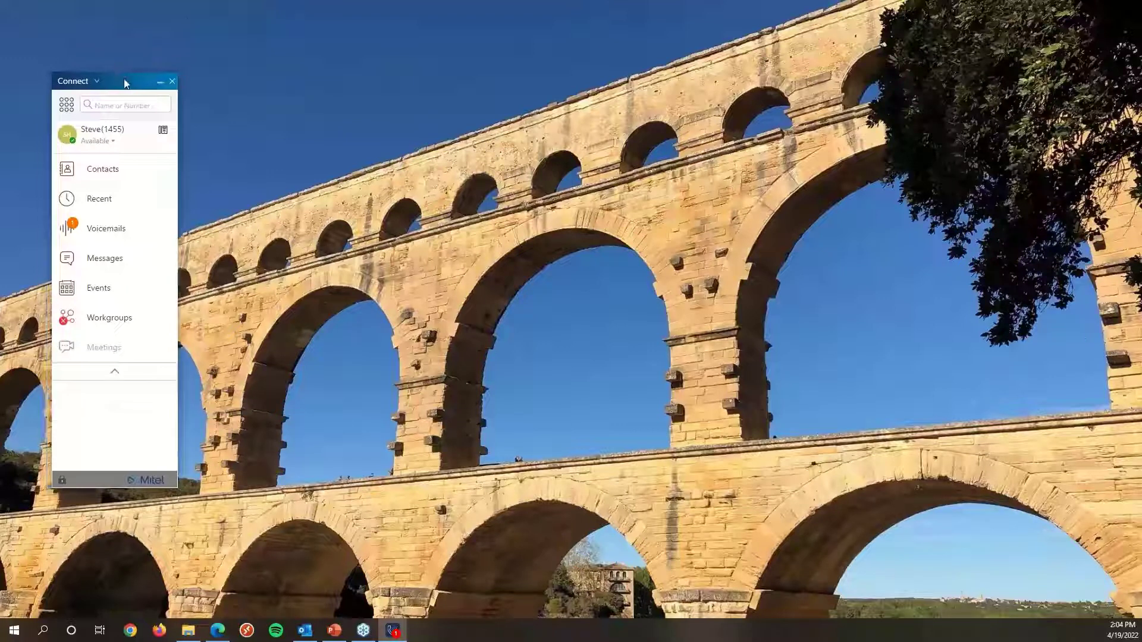
Open the dialpad, enter 1352, then clear the number.
left_click(65, 107)
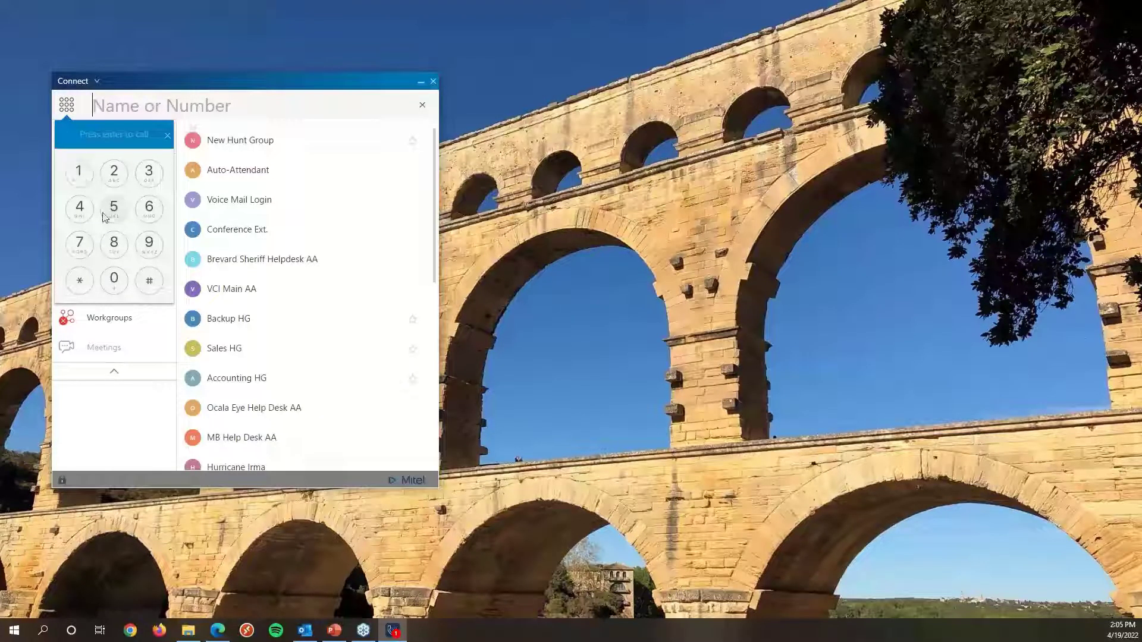
left_click(85, 174)
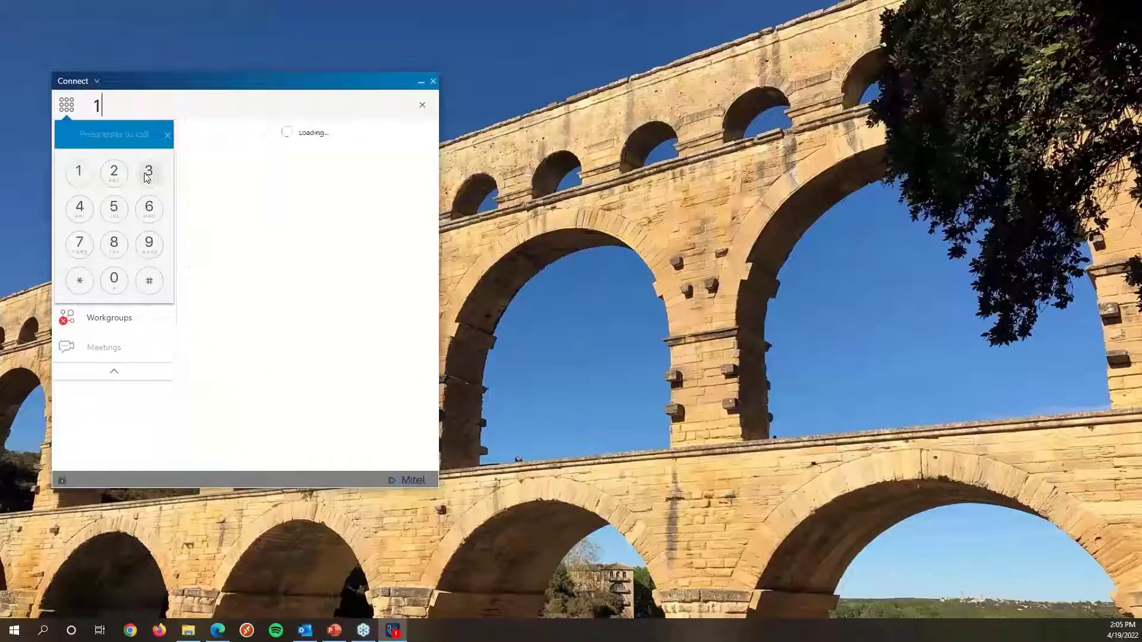
left_click(115, 209)
left_click(114, 173)
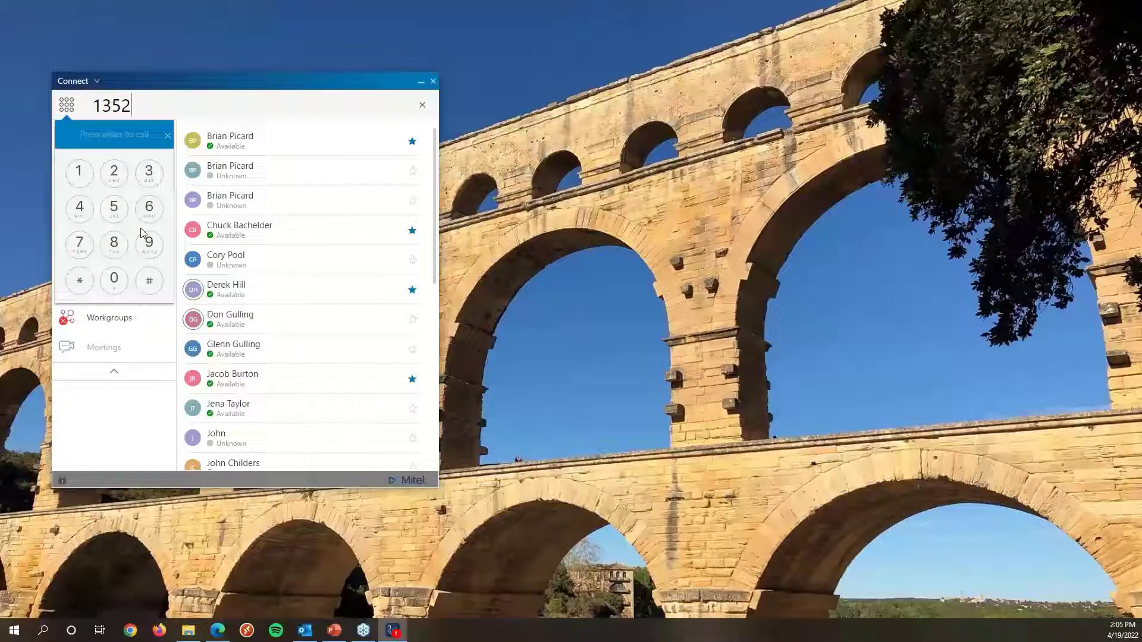
left_click_drag(151, 84, 121, 38)
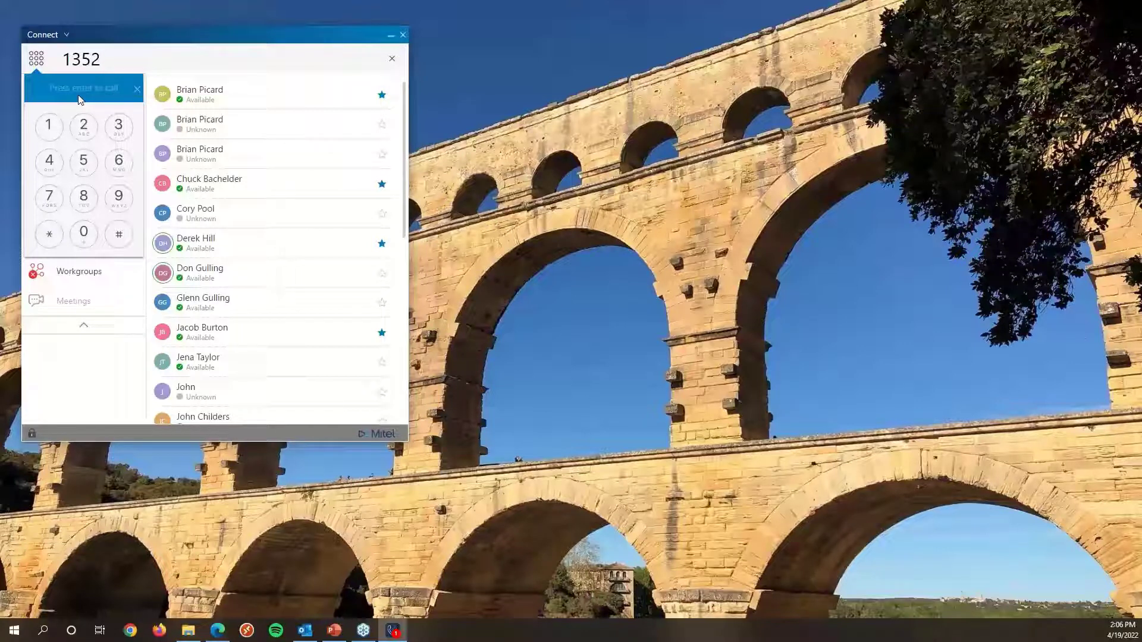
left_click_drag(117, 57, 56, 60)
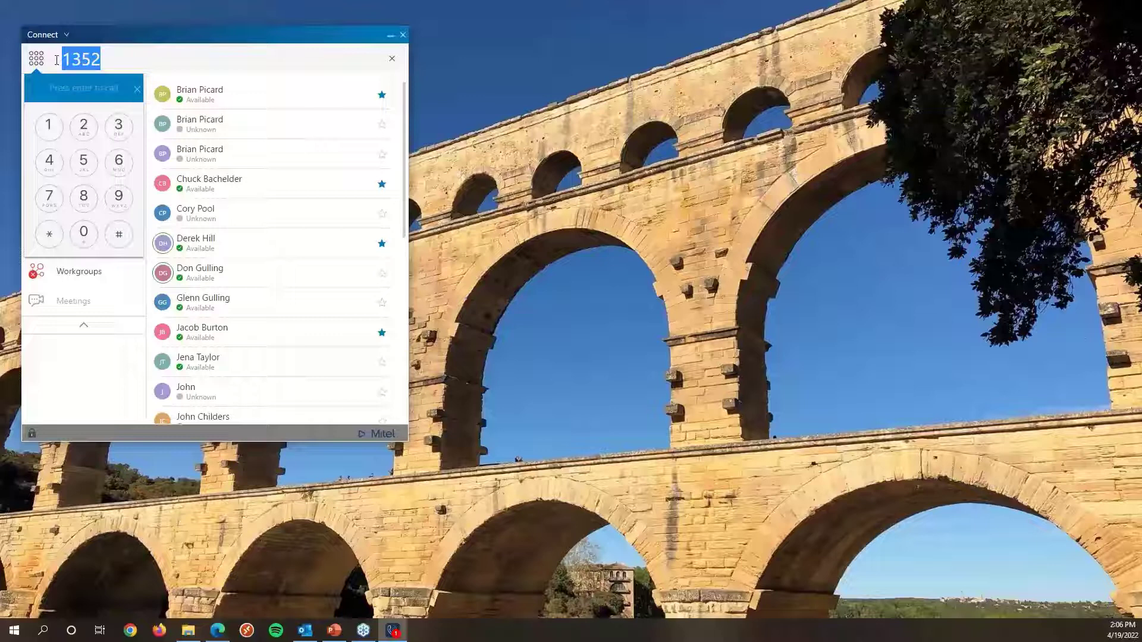
key("BackSpace")
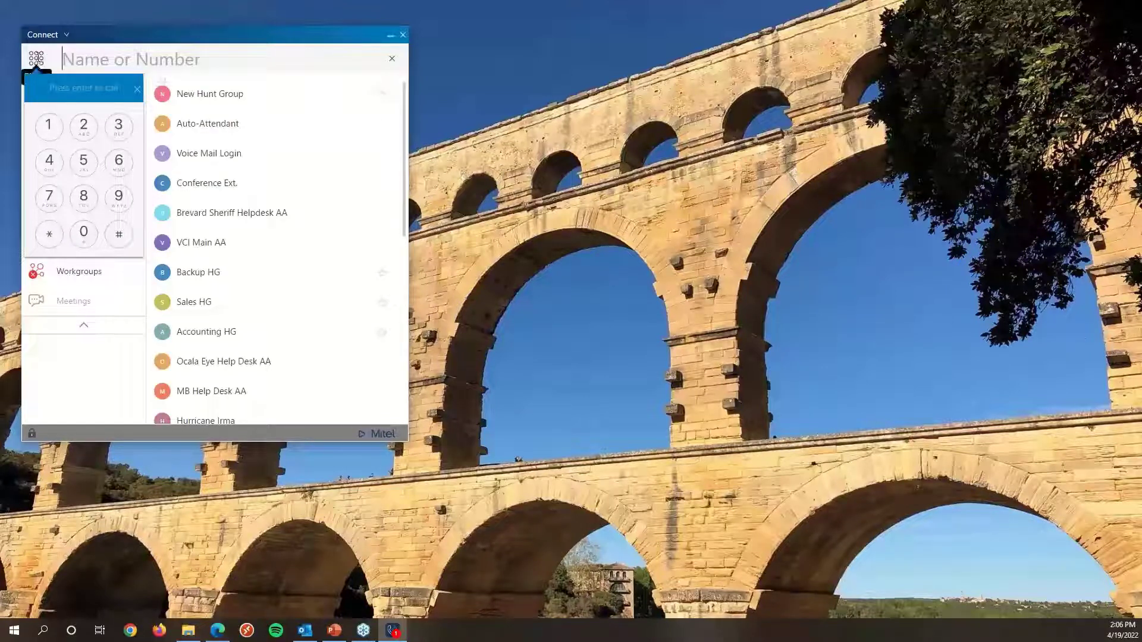
Close the dialpad.
left_click_drag(117, 41, 133, 43)
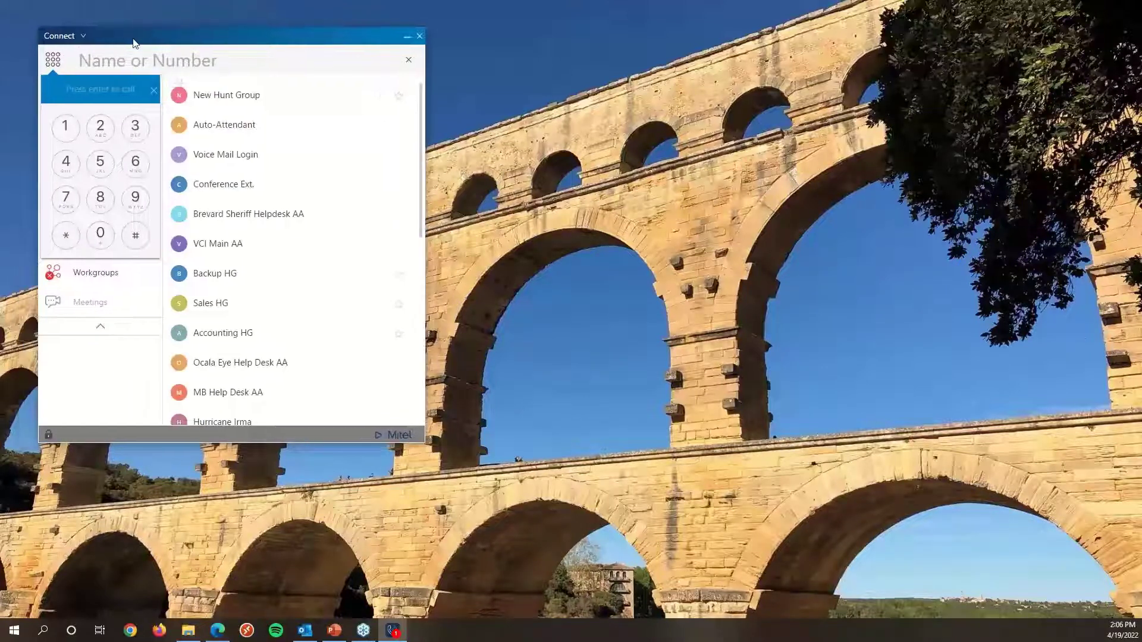
left_click(53, 64)
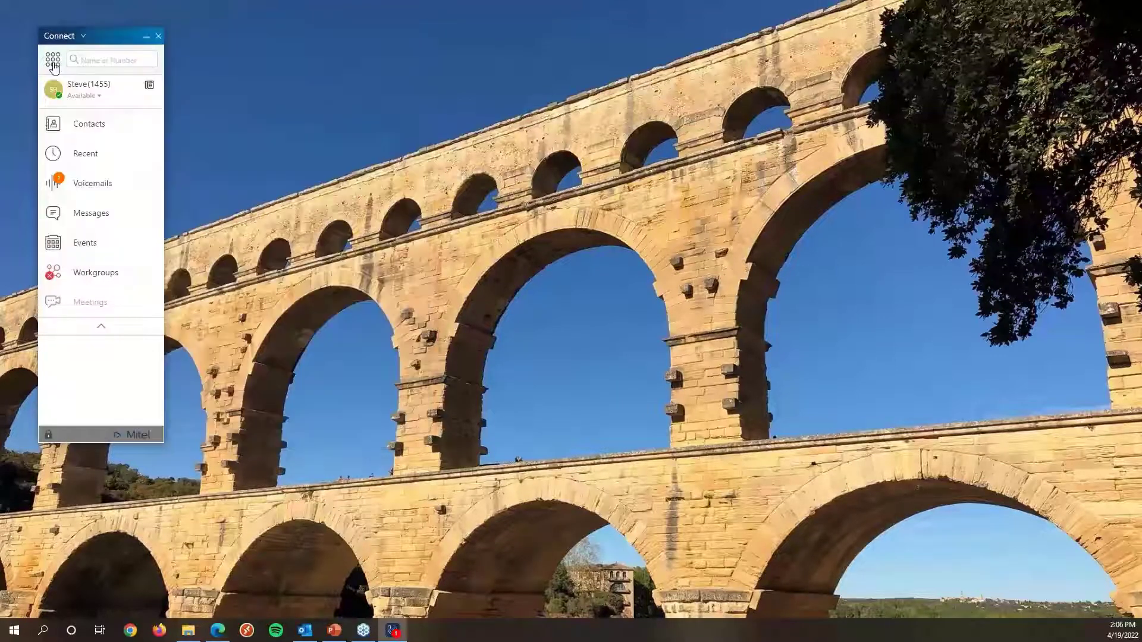
left_click(88, 61)
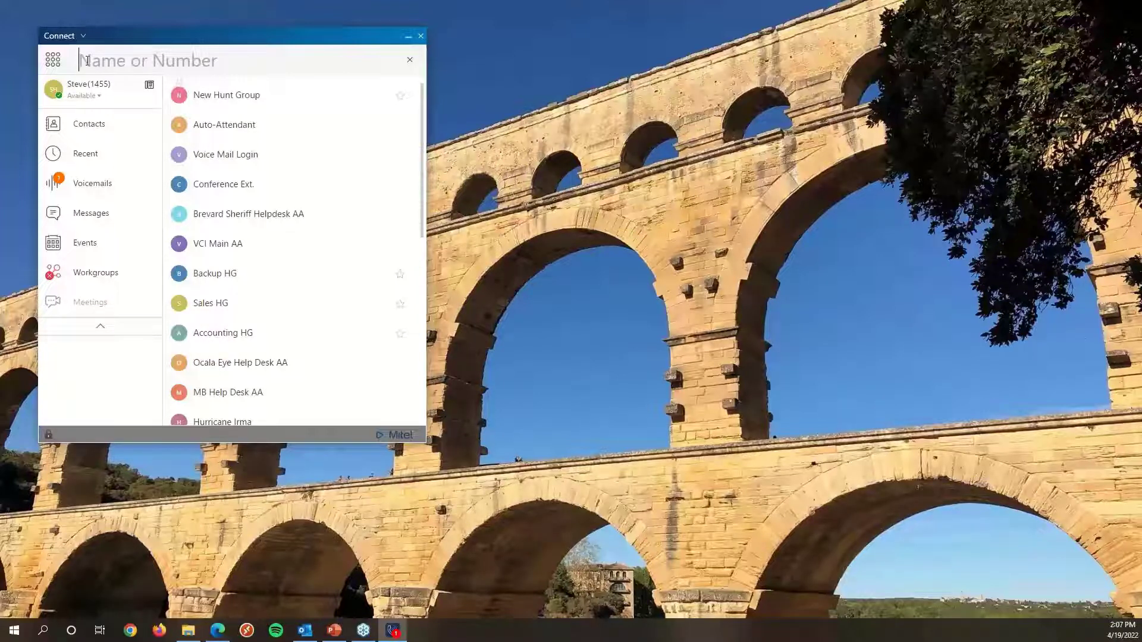
type("brian")
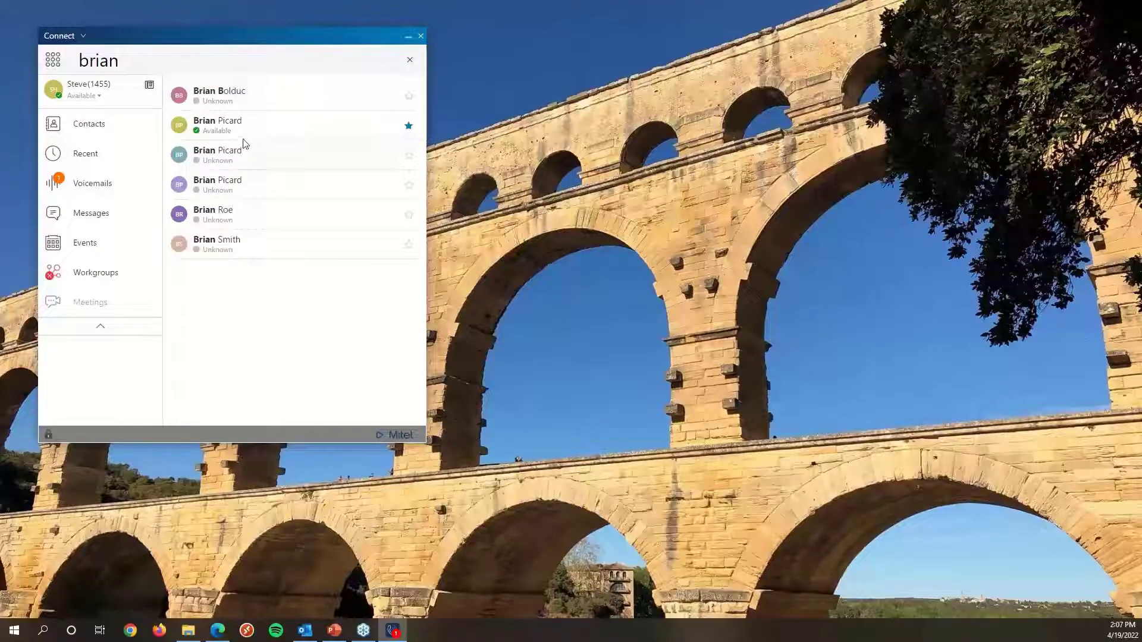
left_click(220, 128)
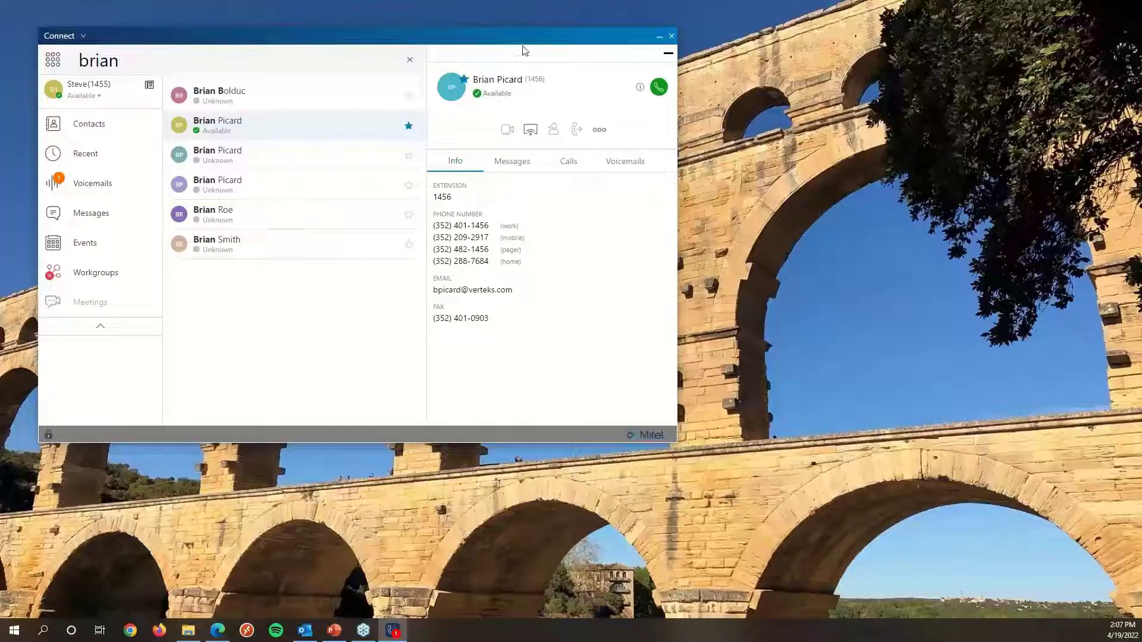
left_click(499, 167)
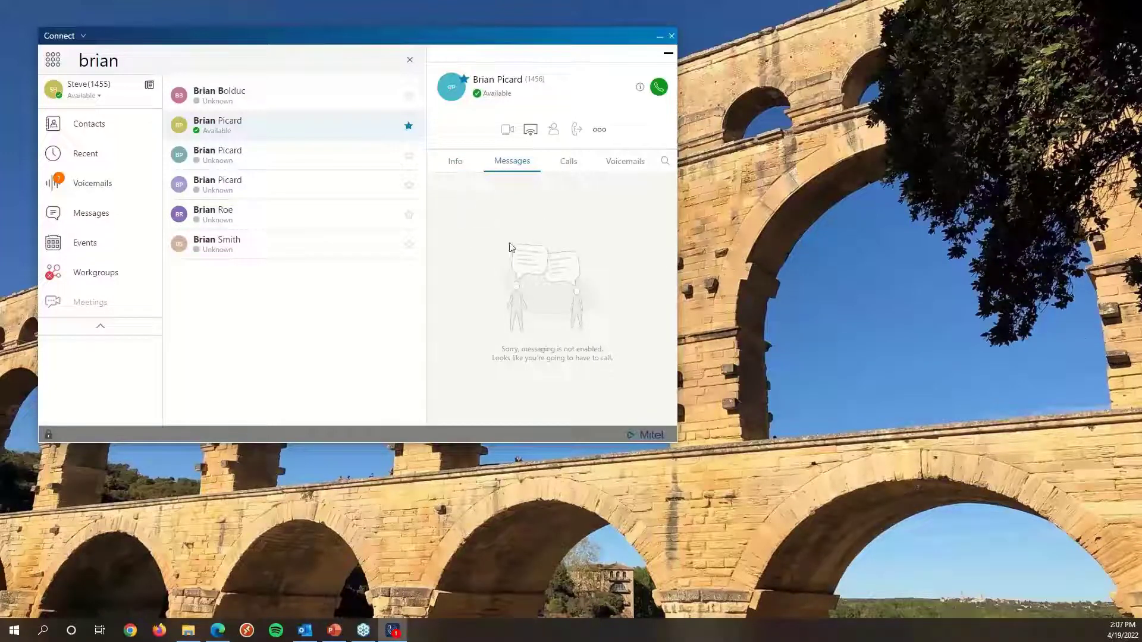
left_click(569, 167)
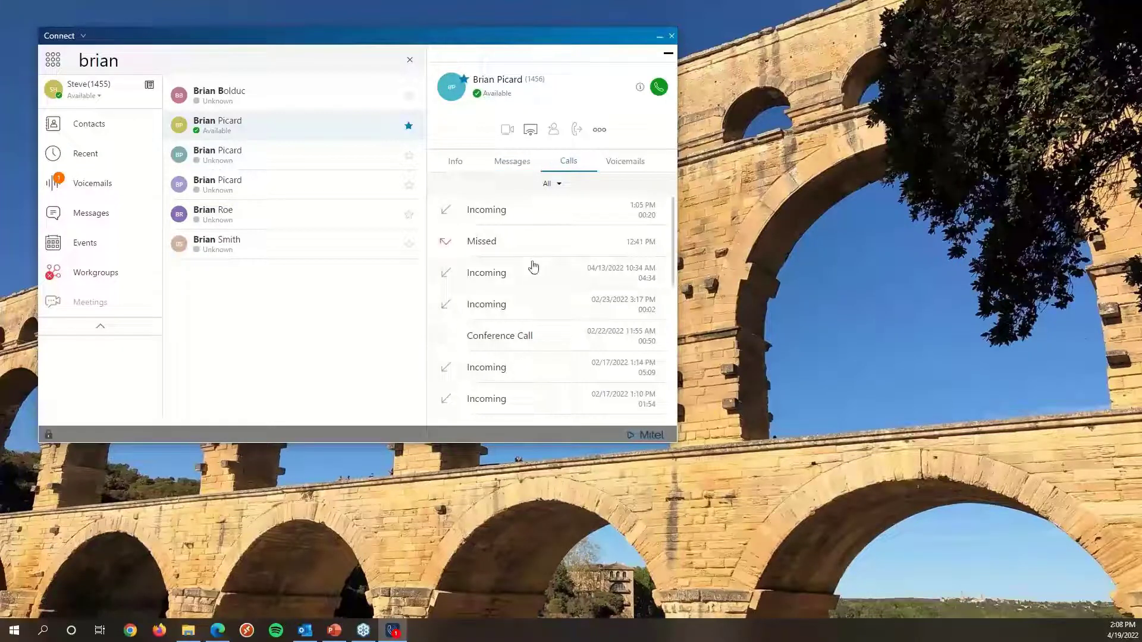
left_click(642, 167)
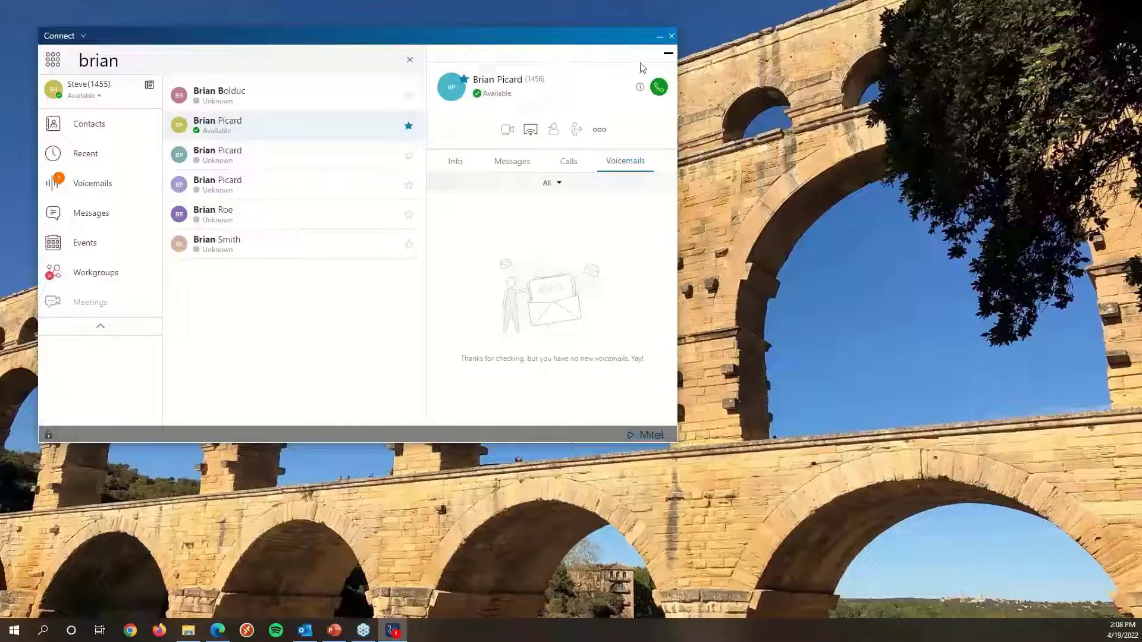
left_click(668, 53)
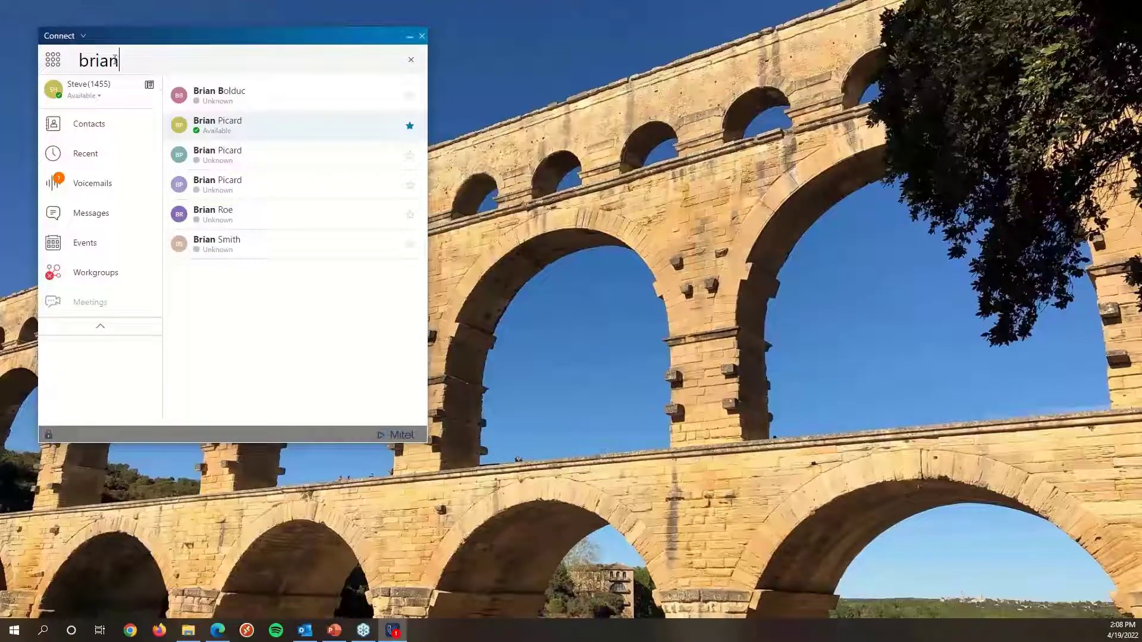
Open Contacts and show the Favorites list.
left_click(409, 128)
left_click(410, 127)
left_click(103, 131)
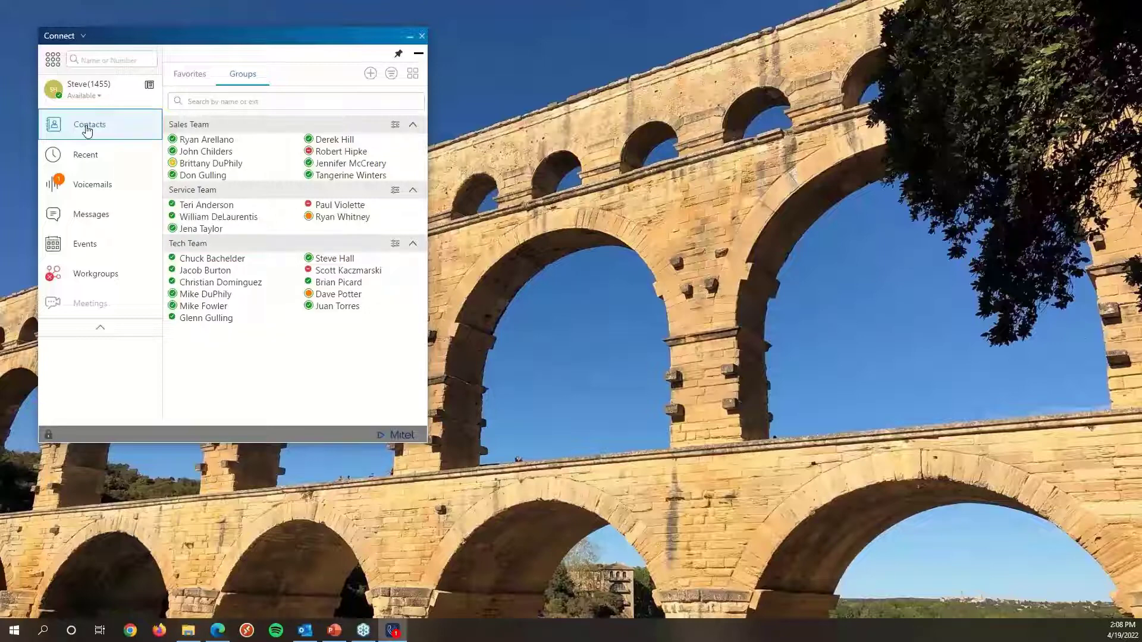
left_click(190, 74)
left_click_drag(210, 48, 252, 58)
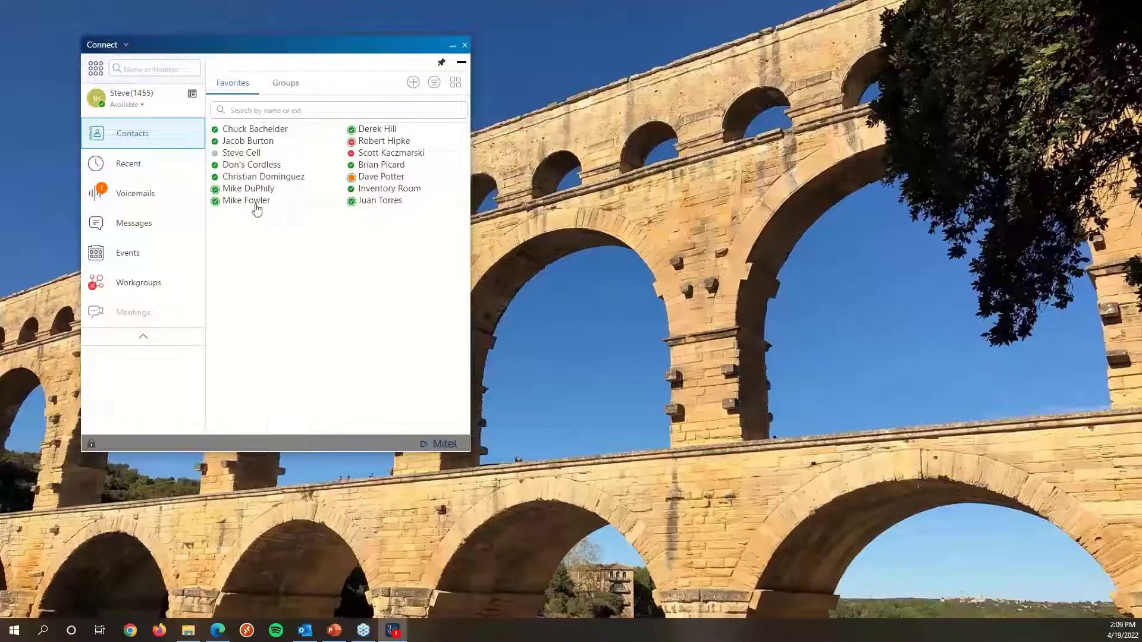
Switch the favorites to List View and enlarge the window to see more details.
mouse_move(251, 210)
mouse_move(352, 181)
left_click(456, 84)
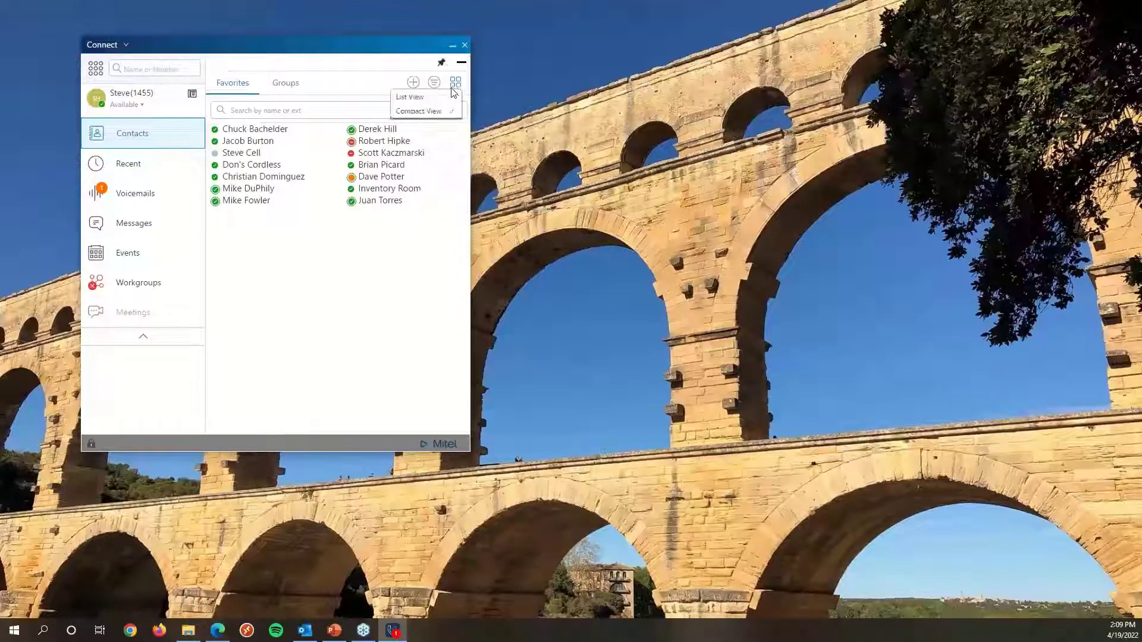
left_click(419, 97)
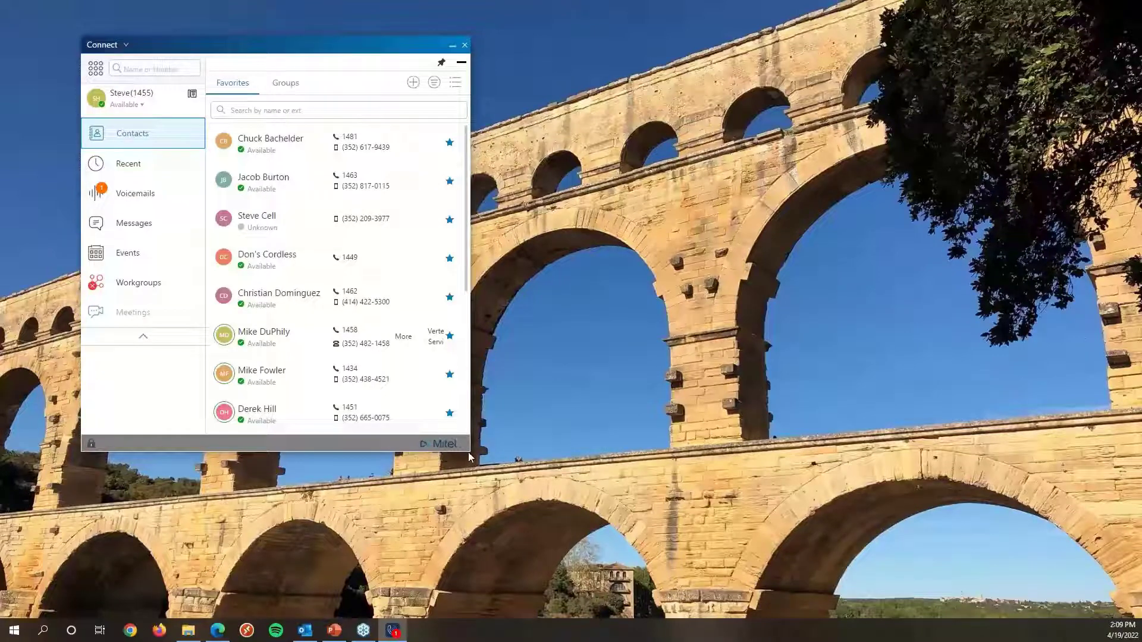
left_click_drag(468, 454, 533, 503)
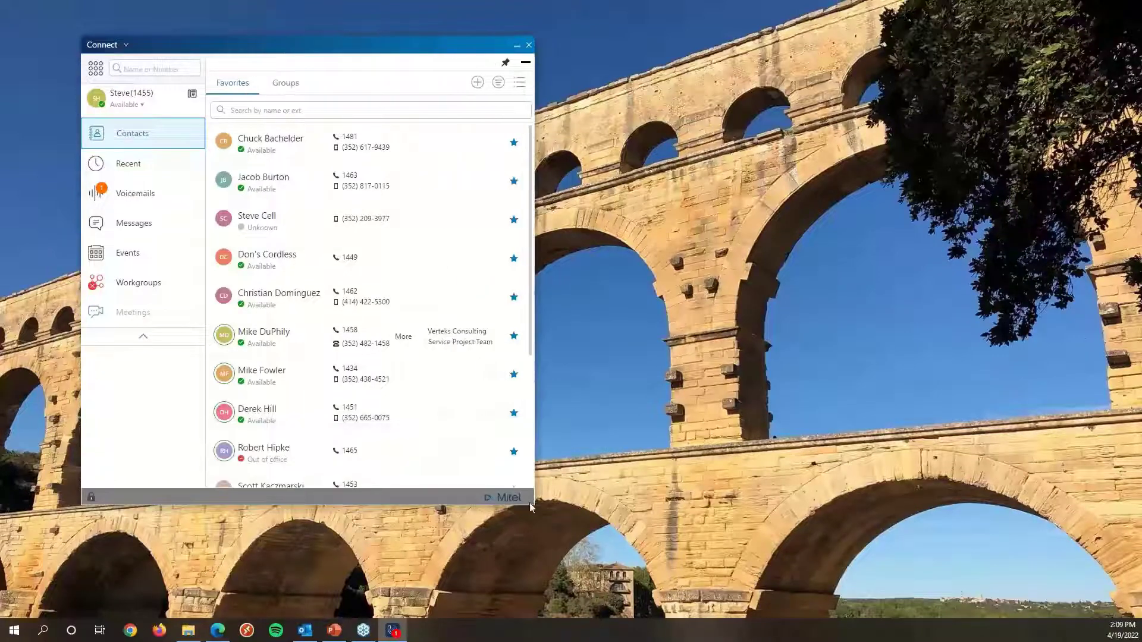
scroll(285, 330, "down", 3)
scroll(285, 330, "up", 3)
Sort favorites by Last Contact and switch back to Compact View.
left_click(498, 83)
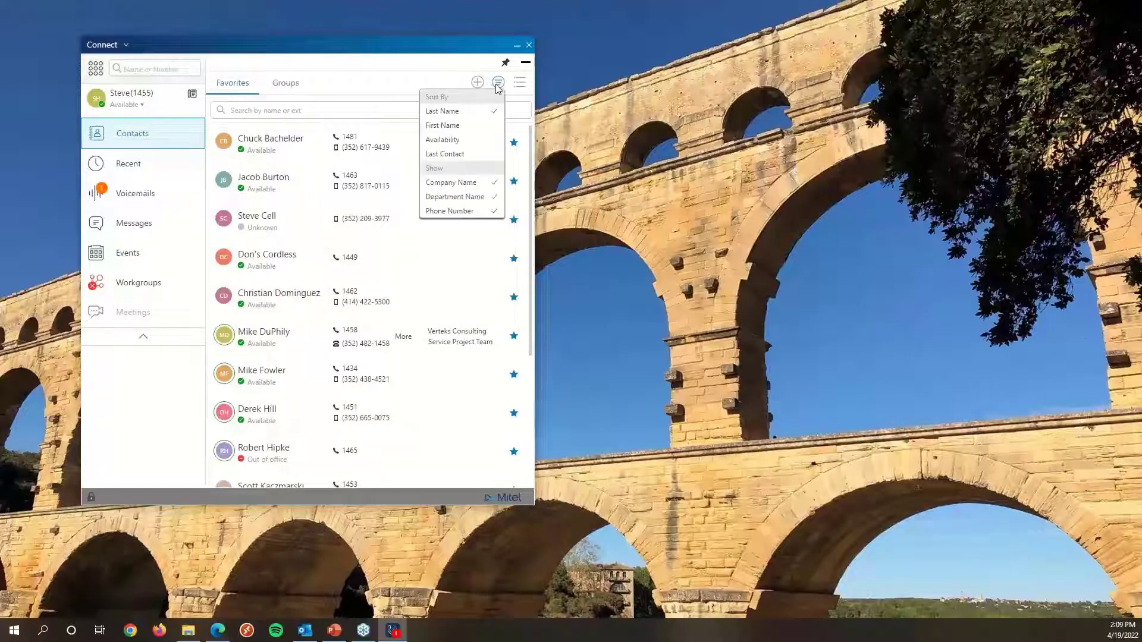
left_click(462, 159)
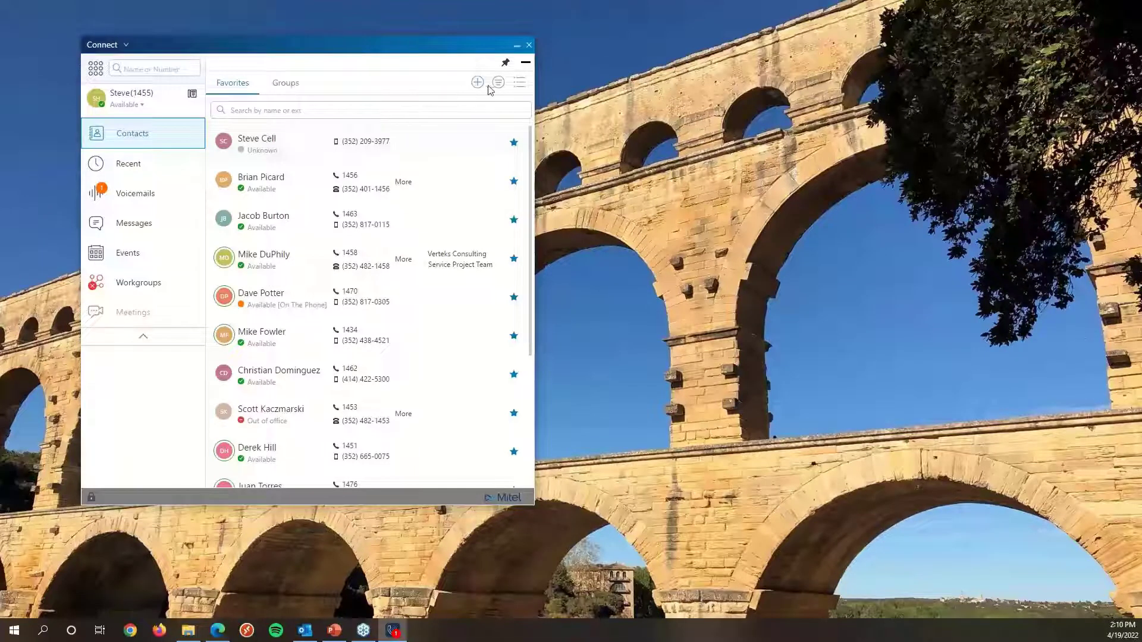
left_click(518, 89)
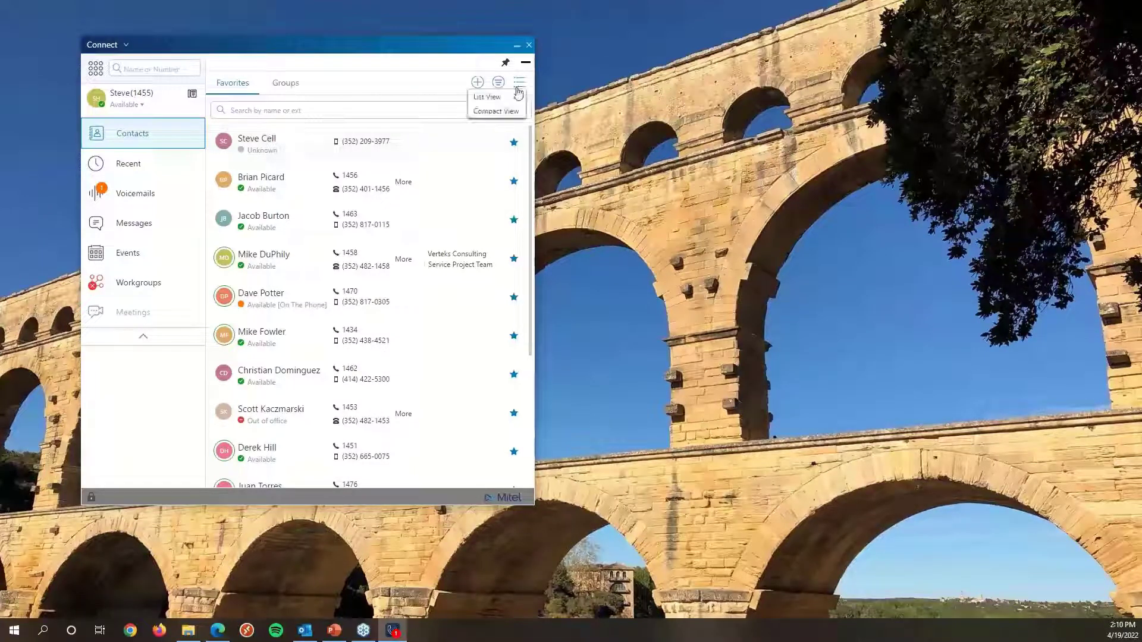
left_click(496, 112)
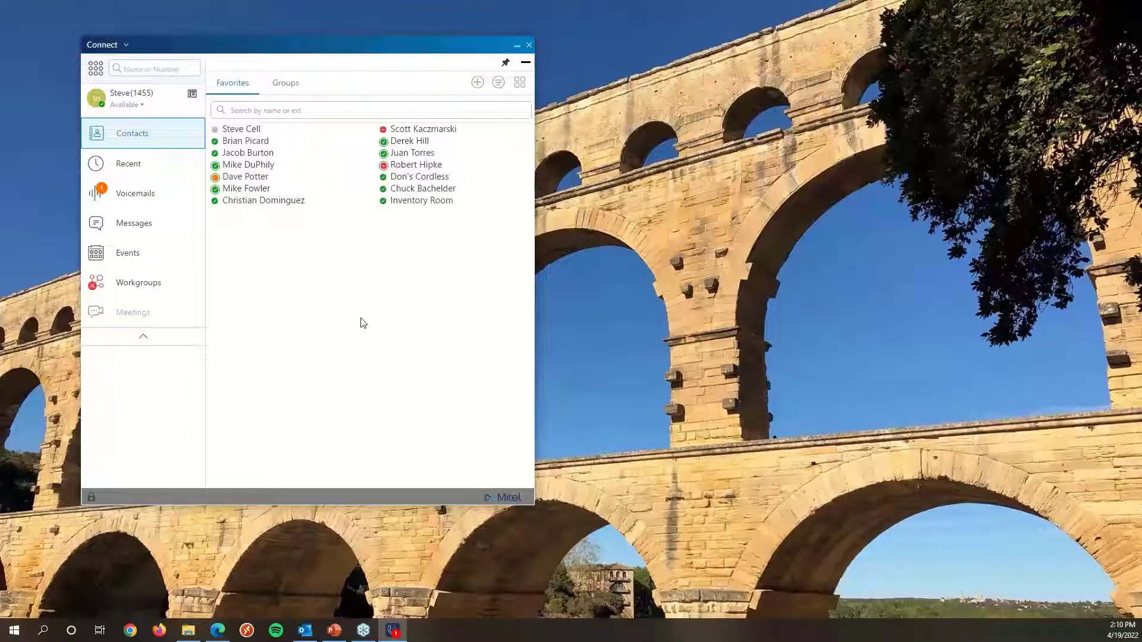
left_click(281, 89)
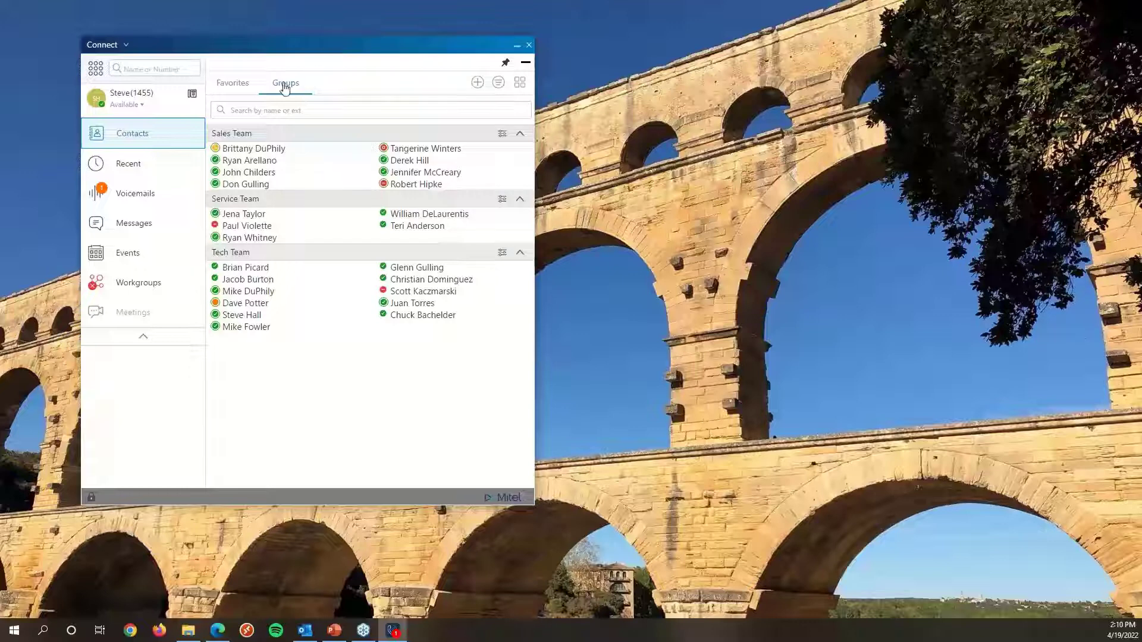
left_click(476, 84)
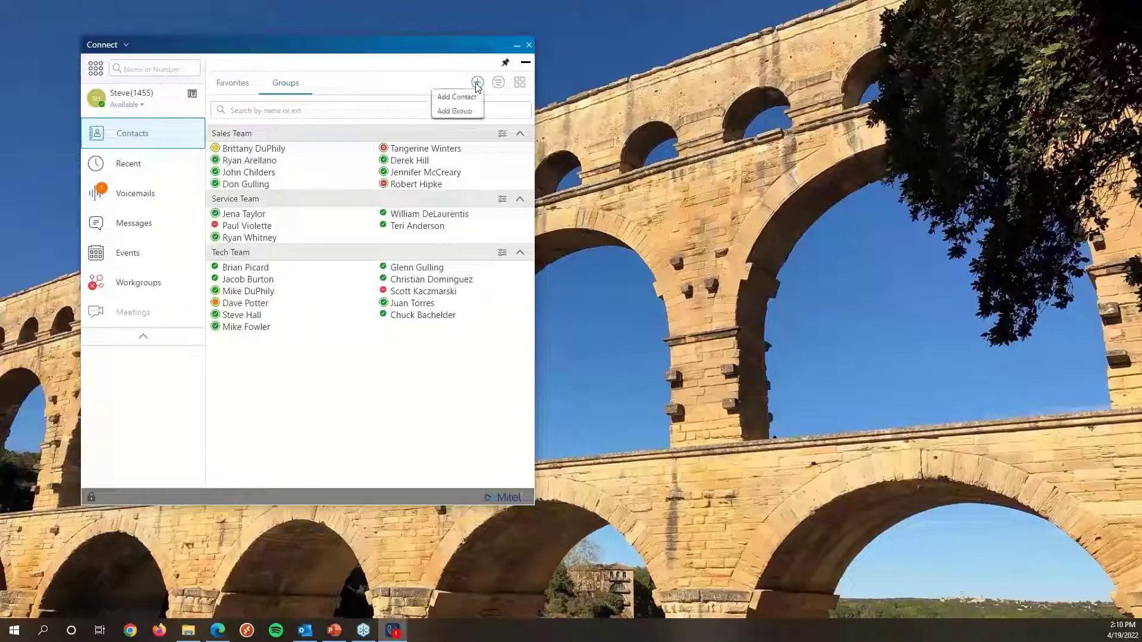
left_click(465, 113)
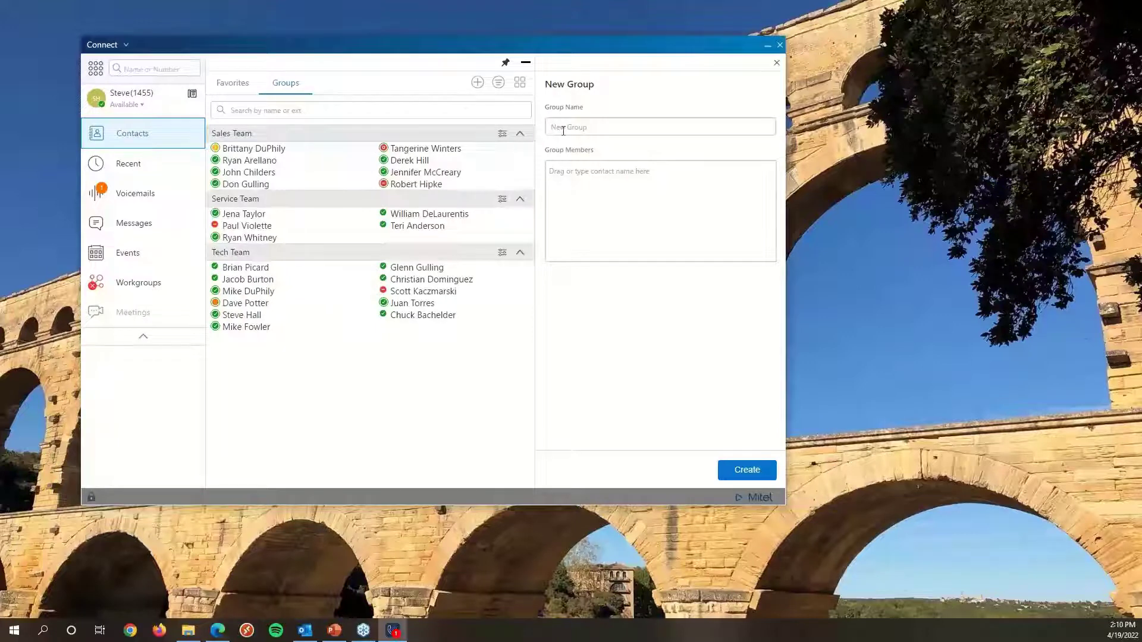
type("training")
left_click(580, 188)
left_click_drag(415, 227, 639, 238)
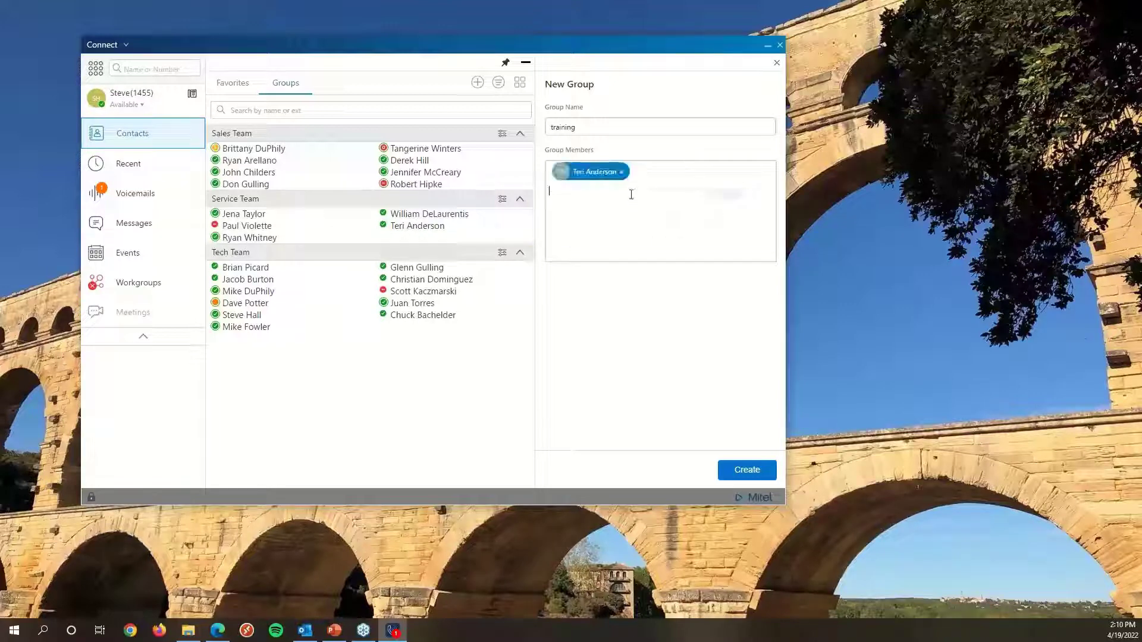
type("brian")
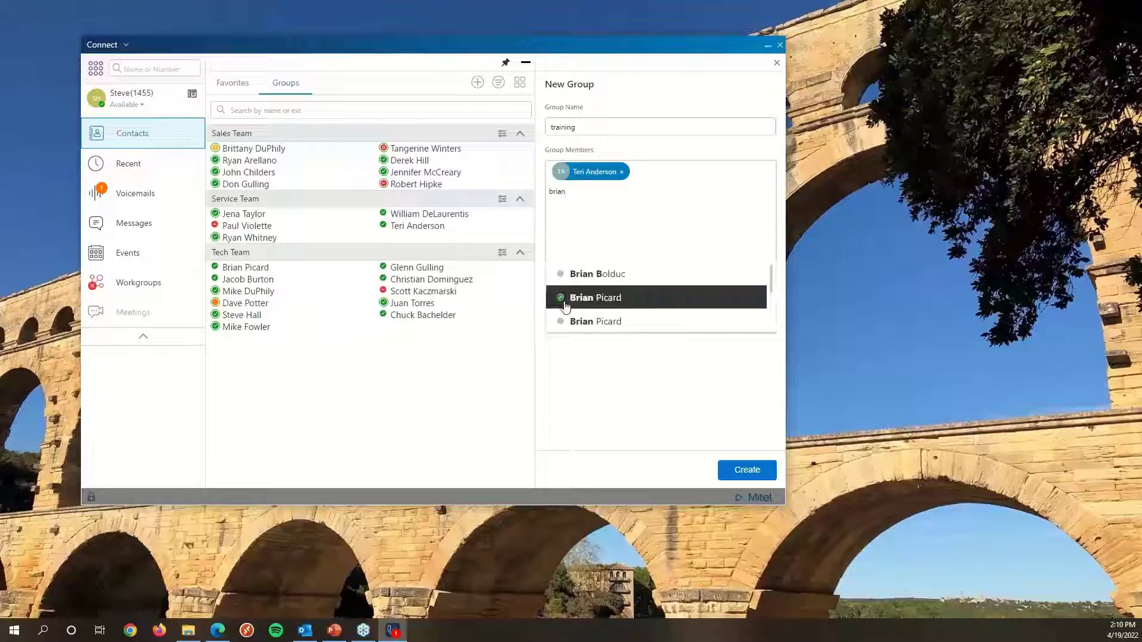
left_click(596, 297)
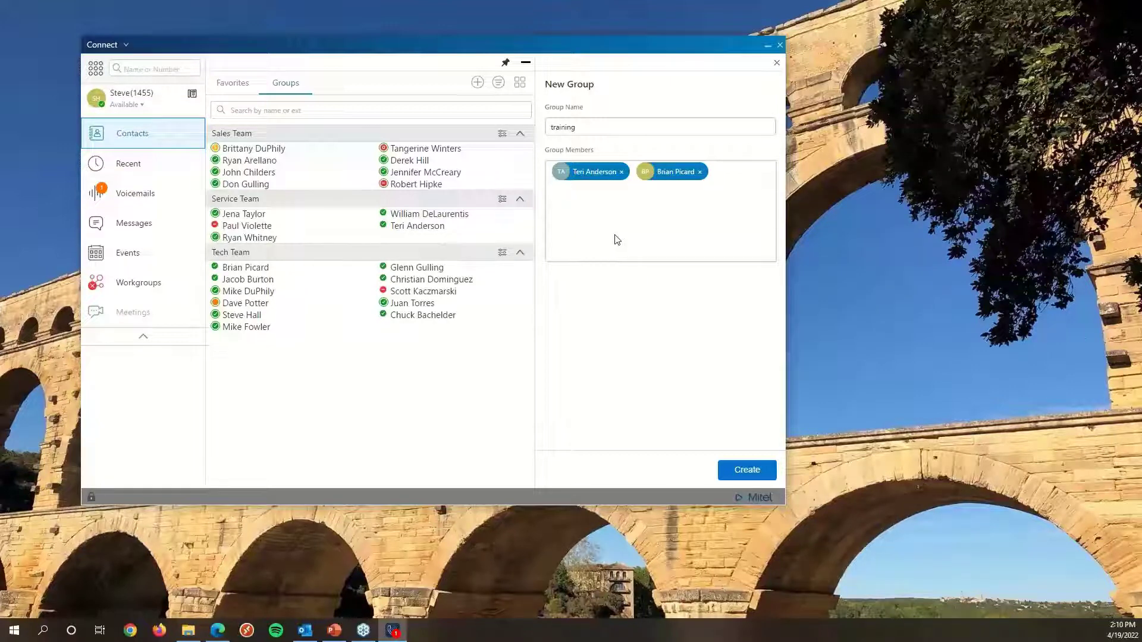
left_click(755, 469)
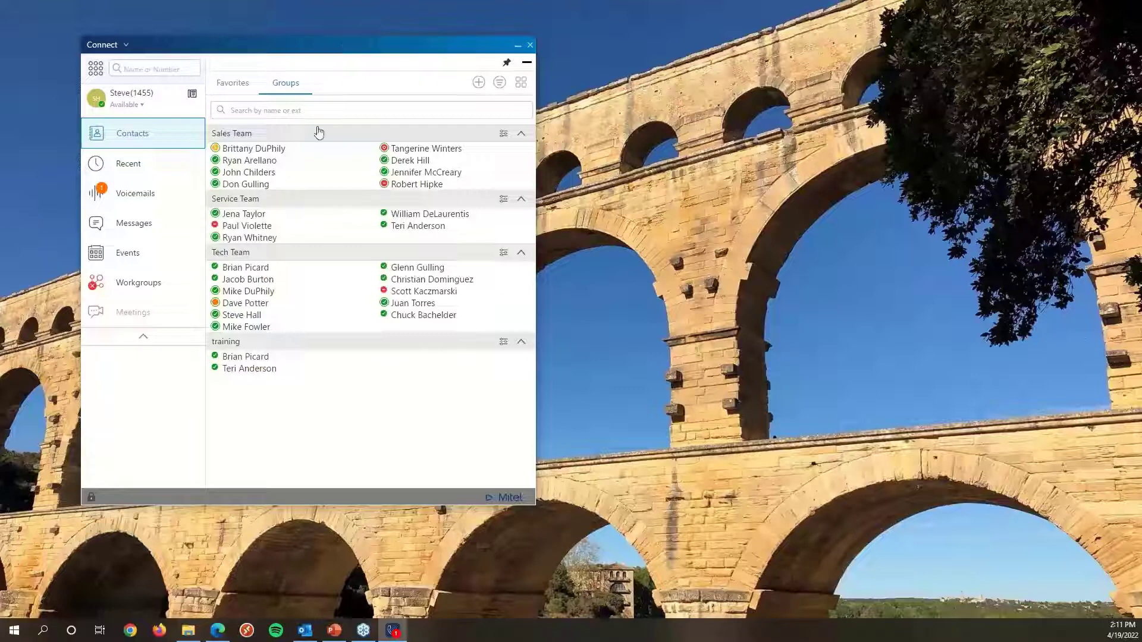
left_click(504, 342)
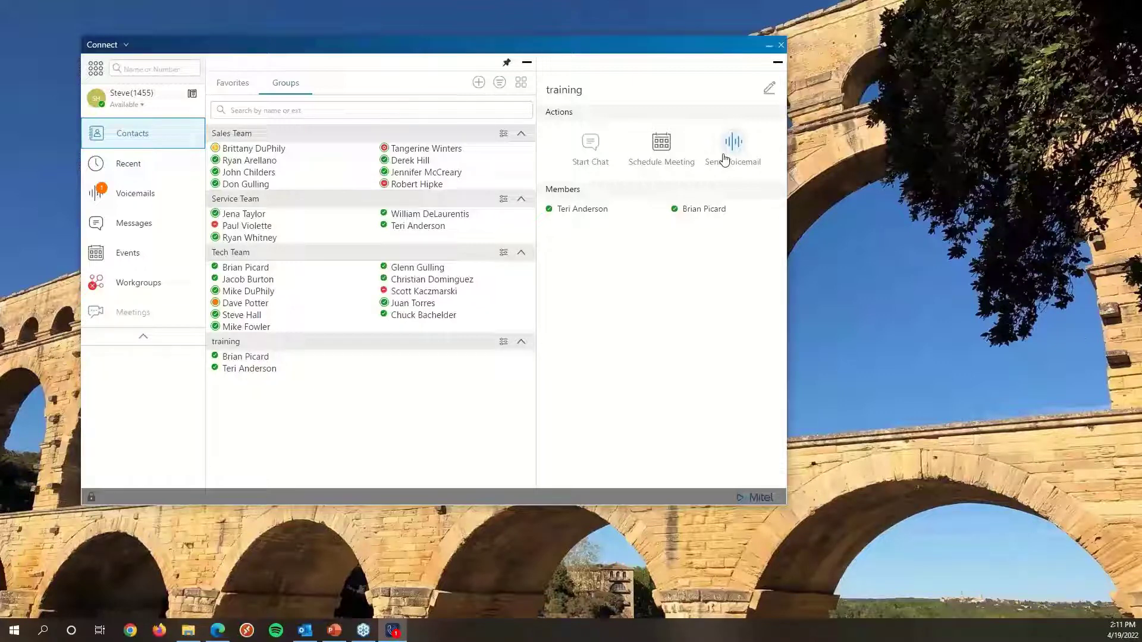
left_click(769, 91)
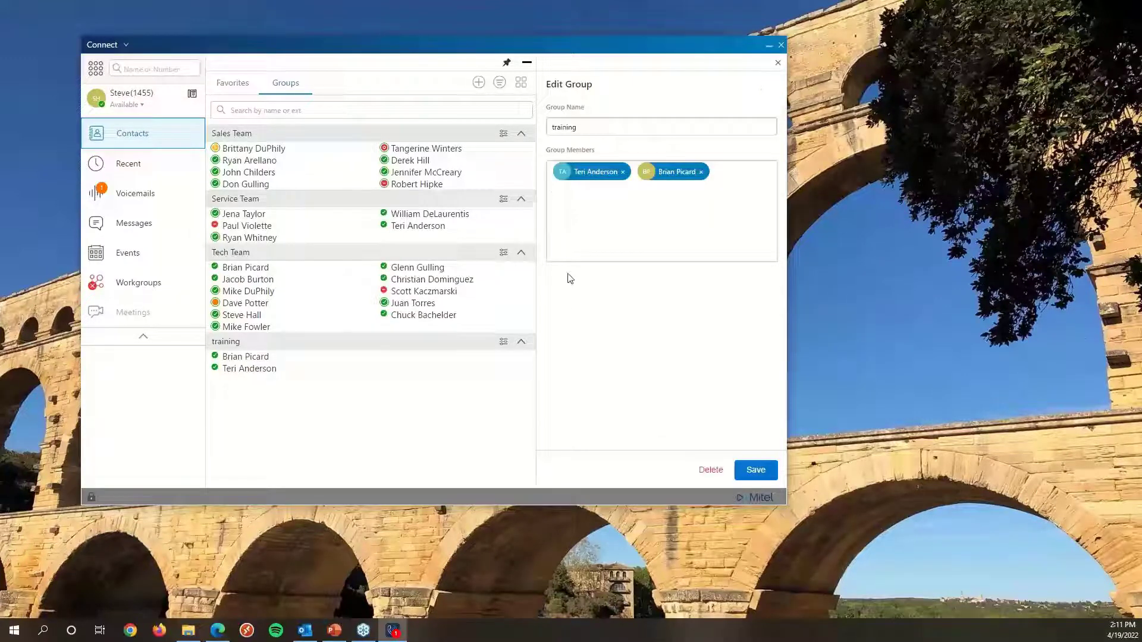
type("1")
left_click(623, 172)
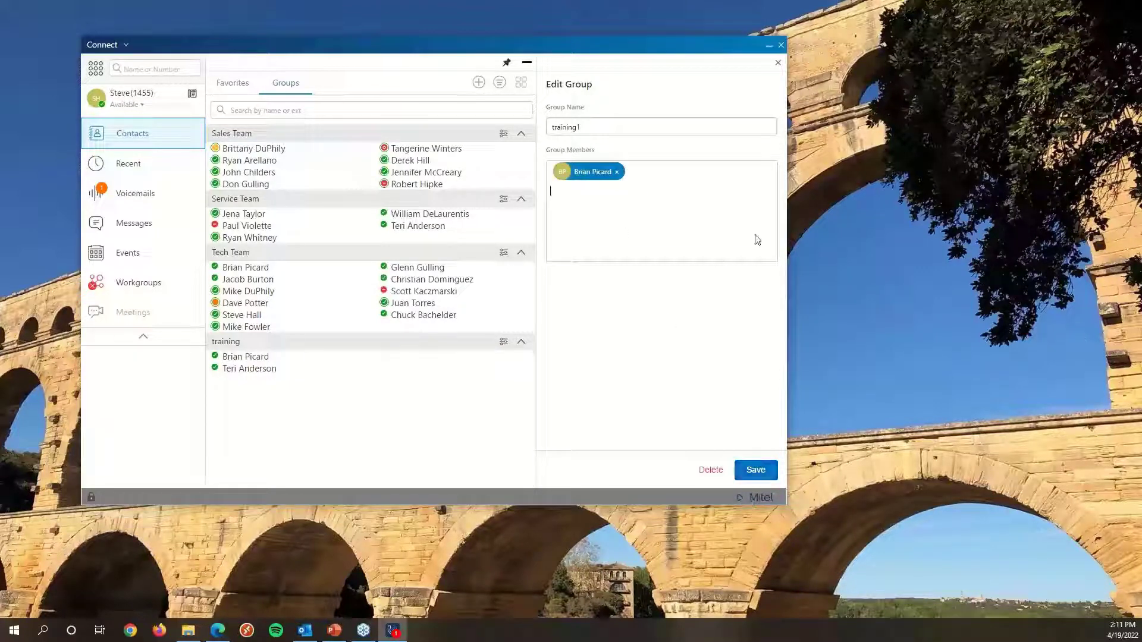
left_click(755, 473)
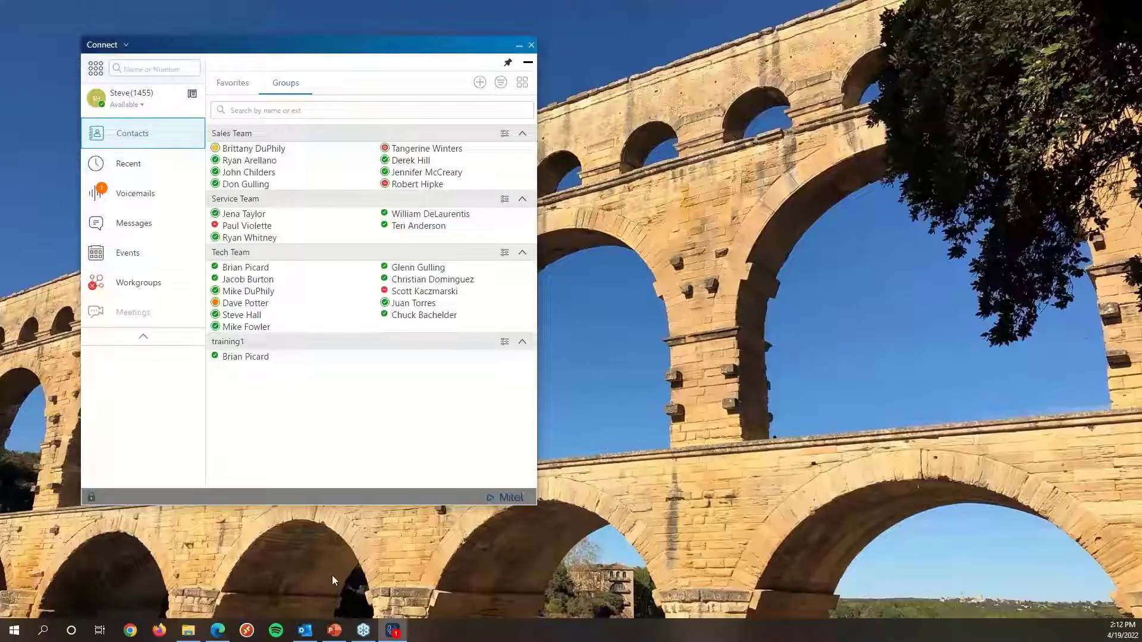
Collapse and re-expand the group sections, leaving only training1 collapsed.
left_click(523, 260)
left_click(521, 200)
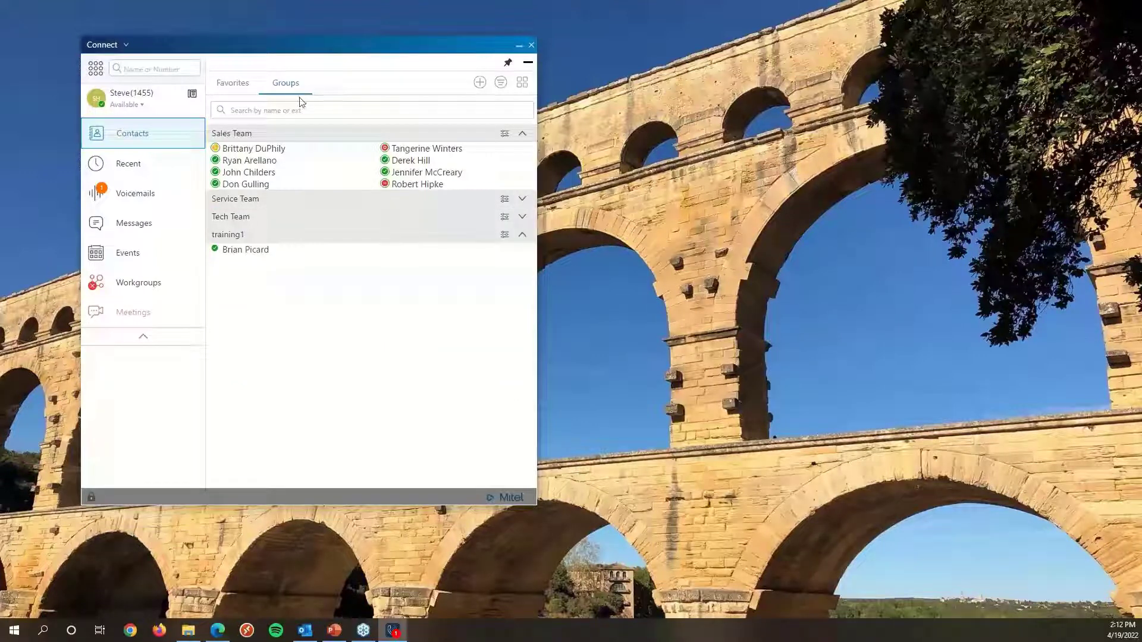
left_click(523, 234)
left_click(522, 199)
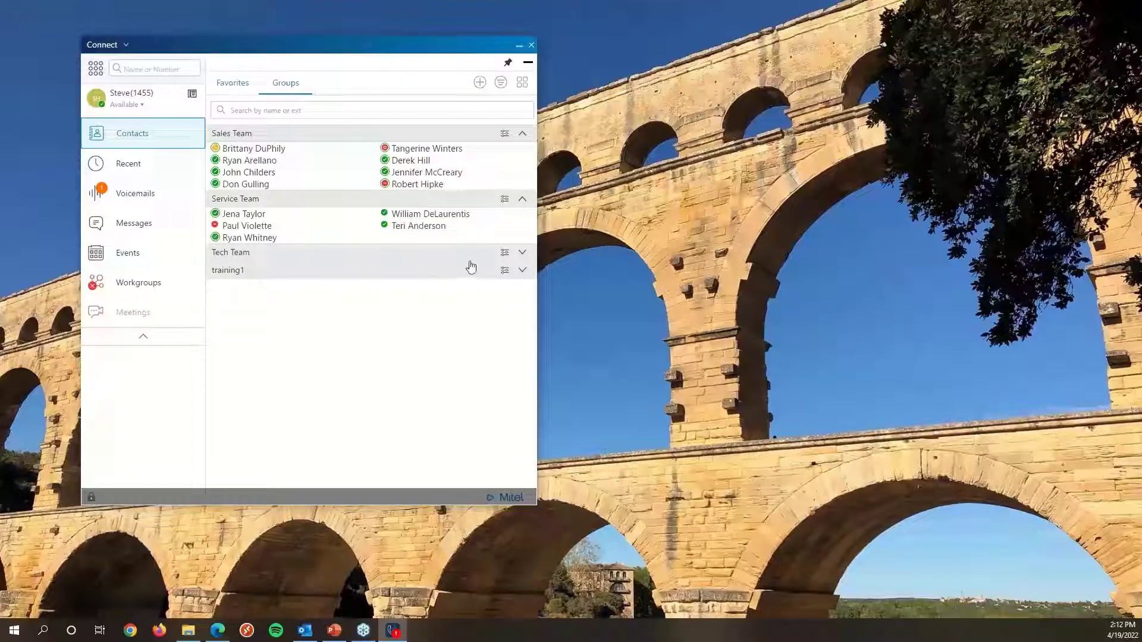
left_click(522, 253)
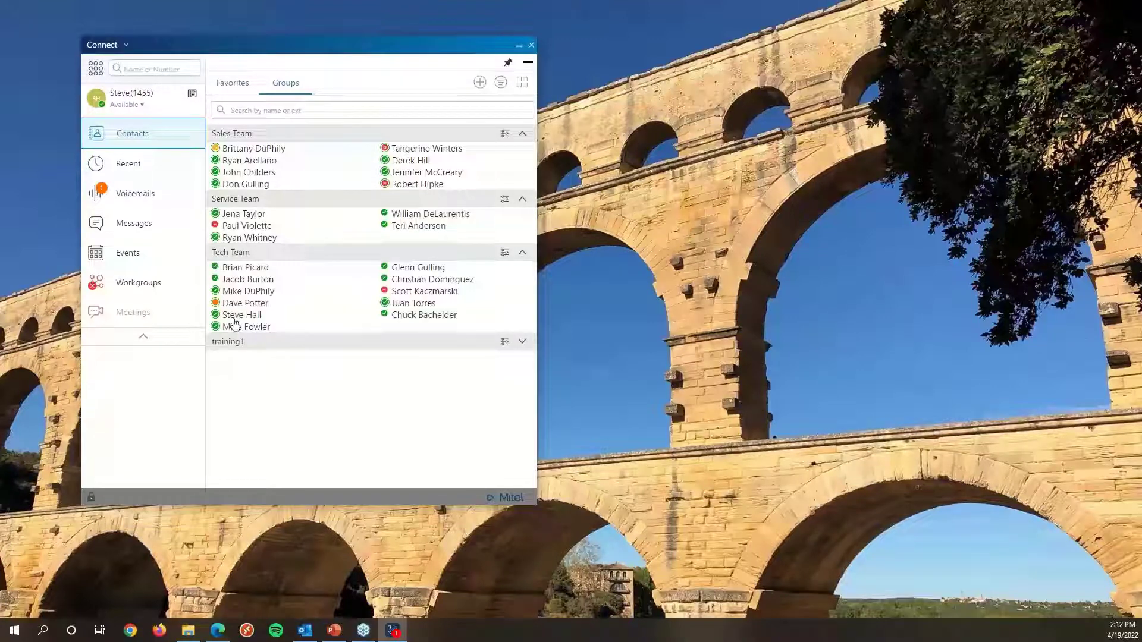
mouse_move(238, 314)
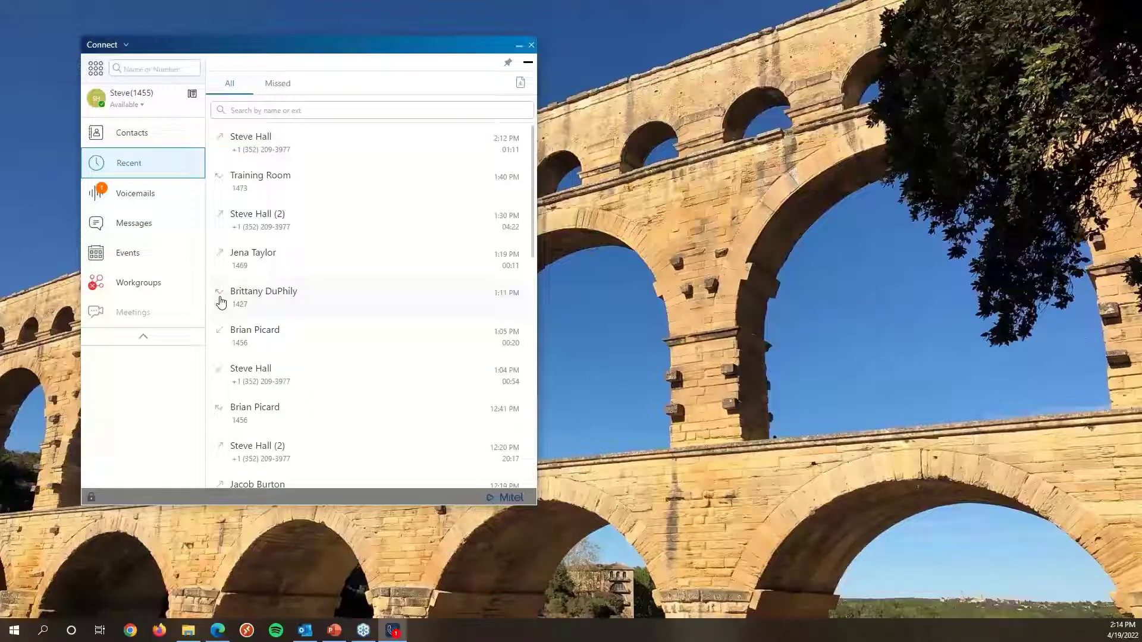
Filter recent calls to Missed, then back to All.
left_click(285, 88)
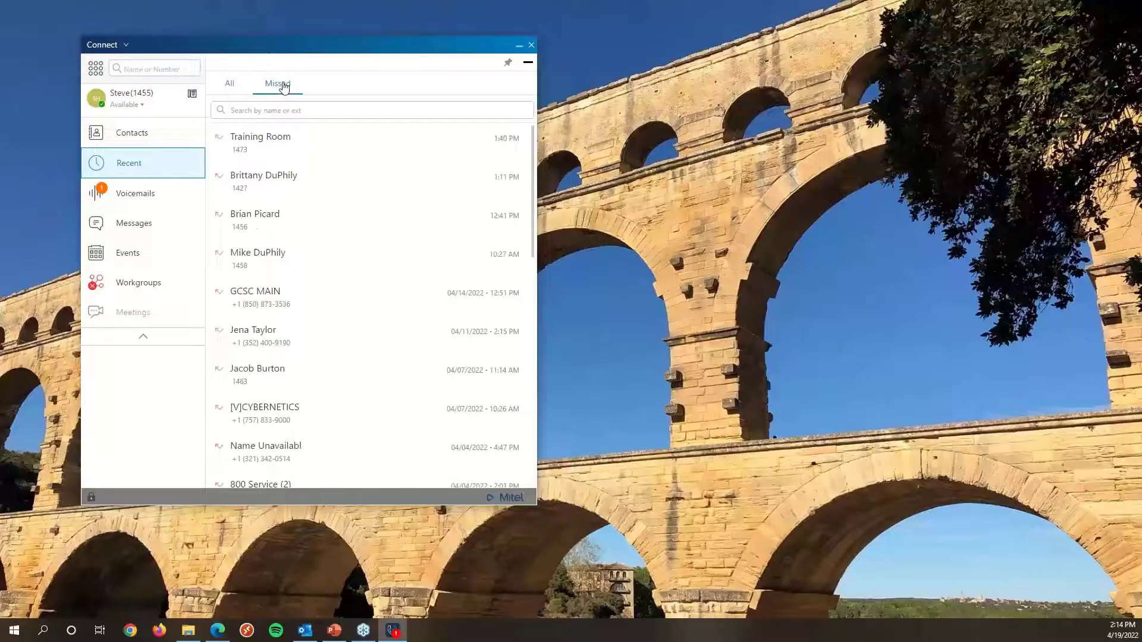
left_click(227, 88)
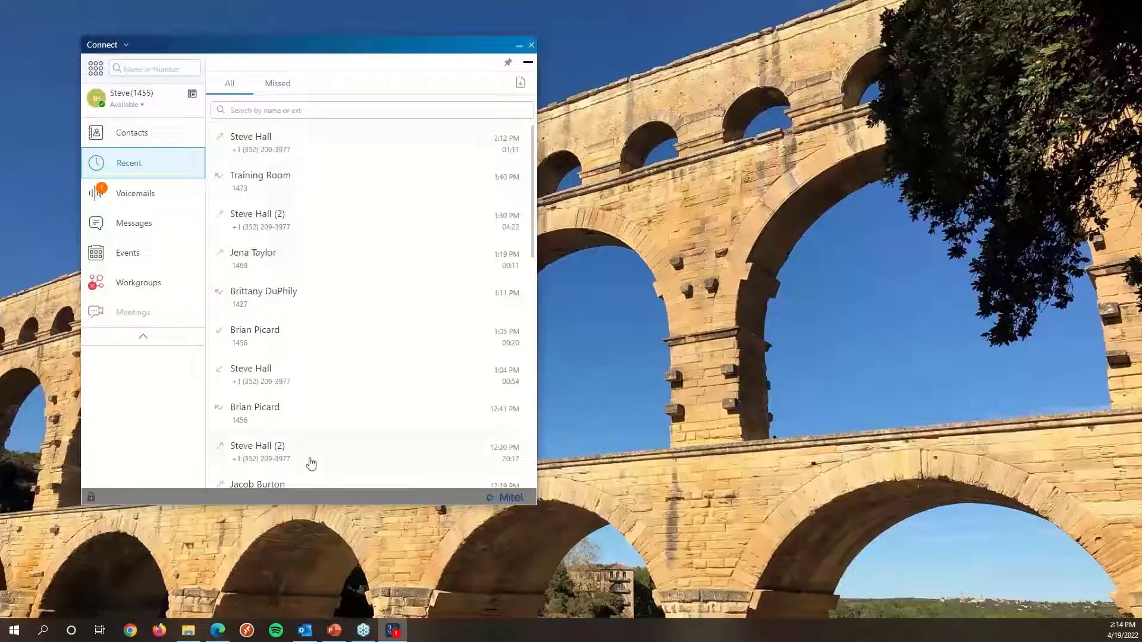
left_click(260, 266)
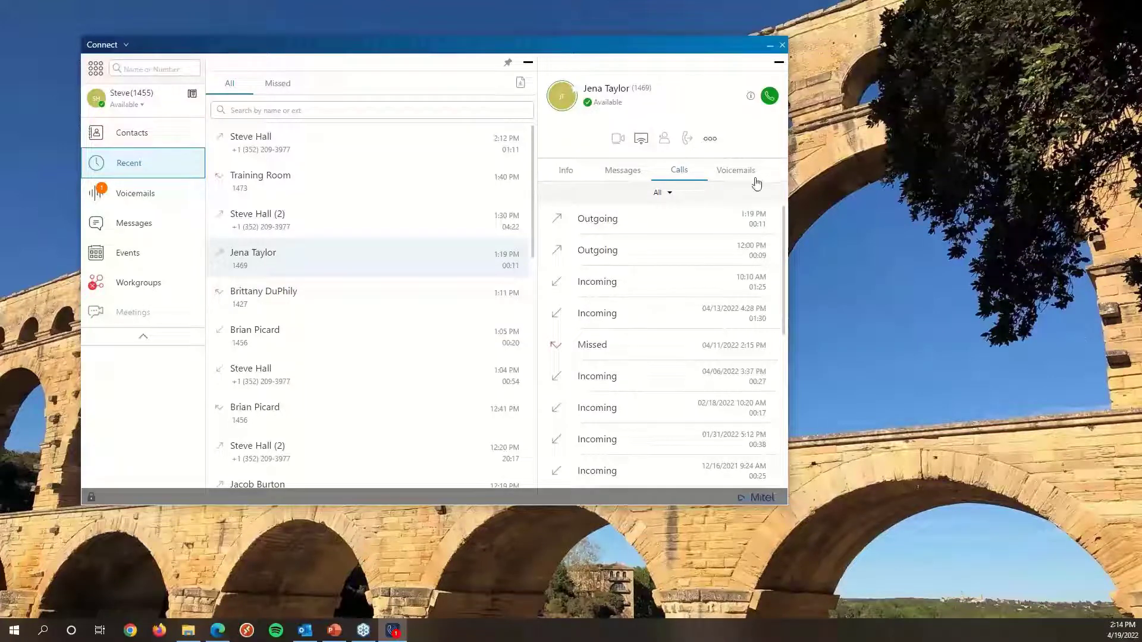
left_click(567, 172)
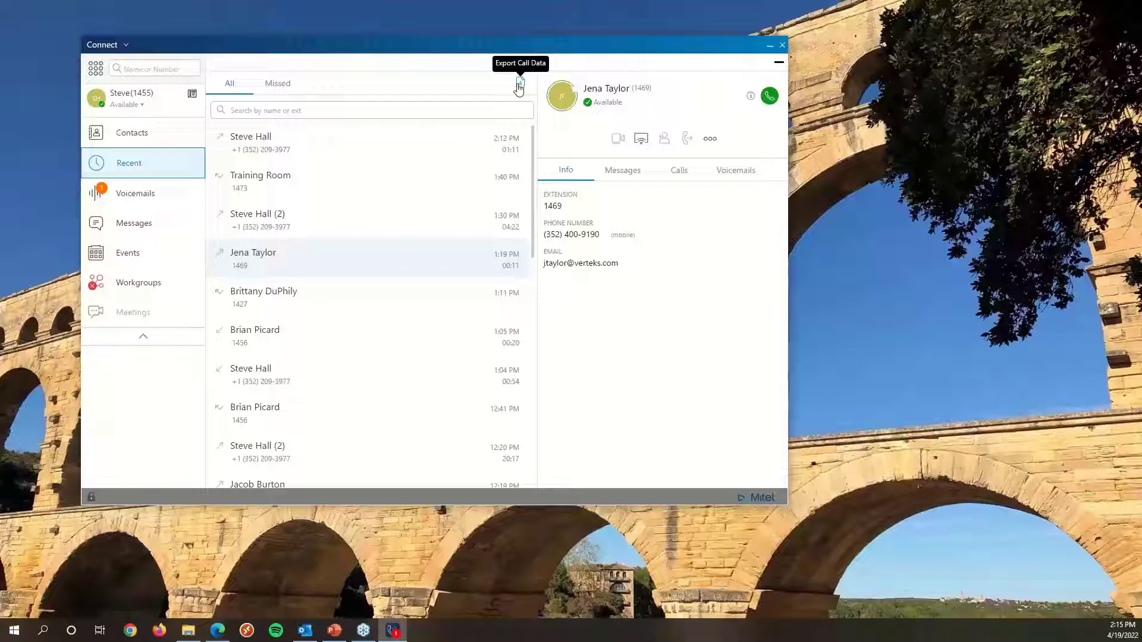
left_click(778, 62)
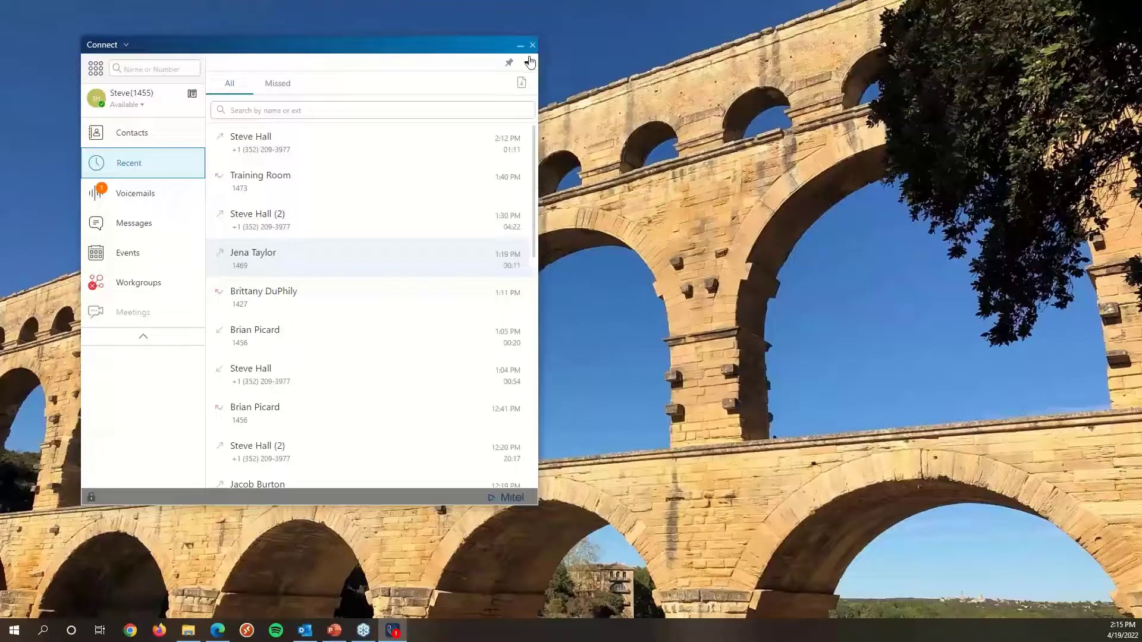
Move from Contacts through Recent to the Voicemails section.
left_click(131, 133)
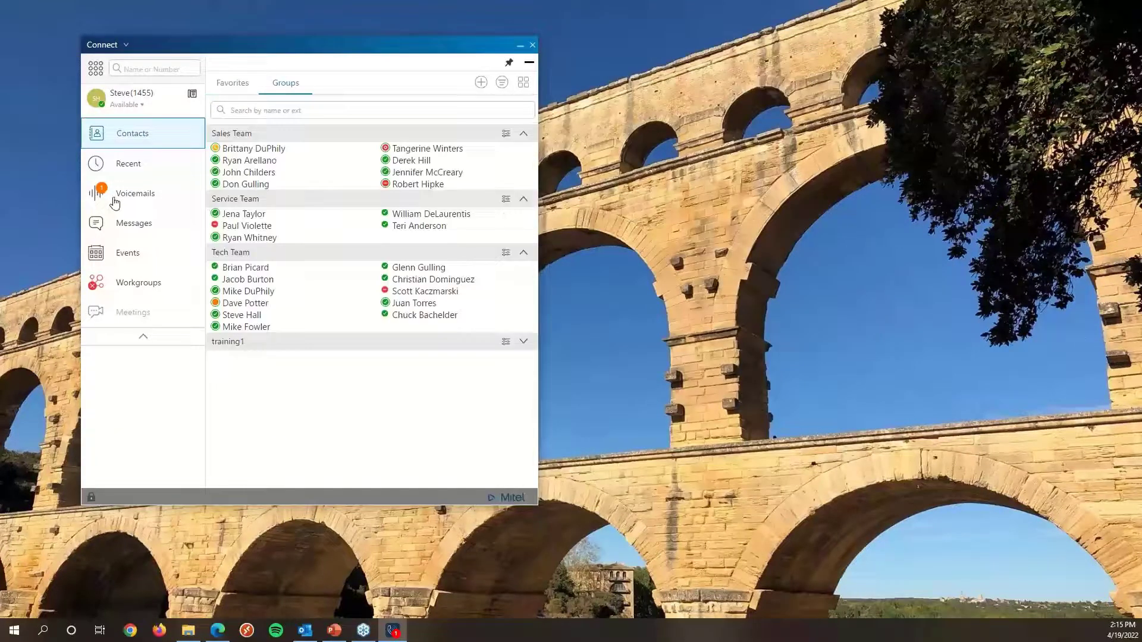
left_click(99, 170)
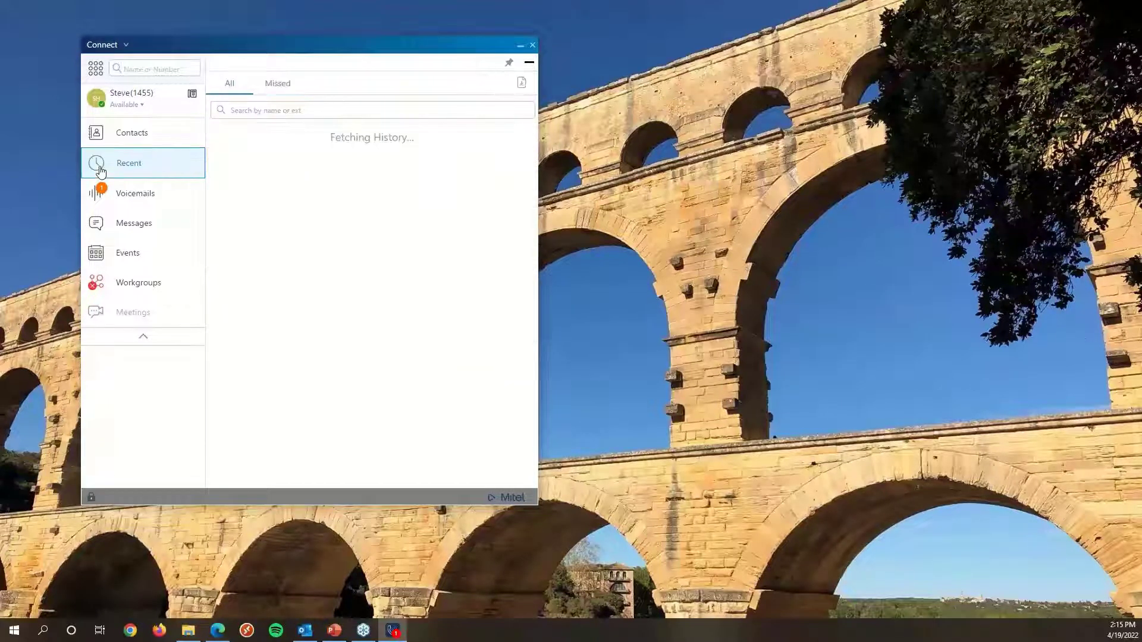
left_click(104, 198)
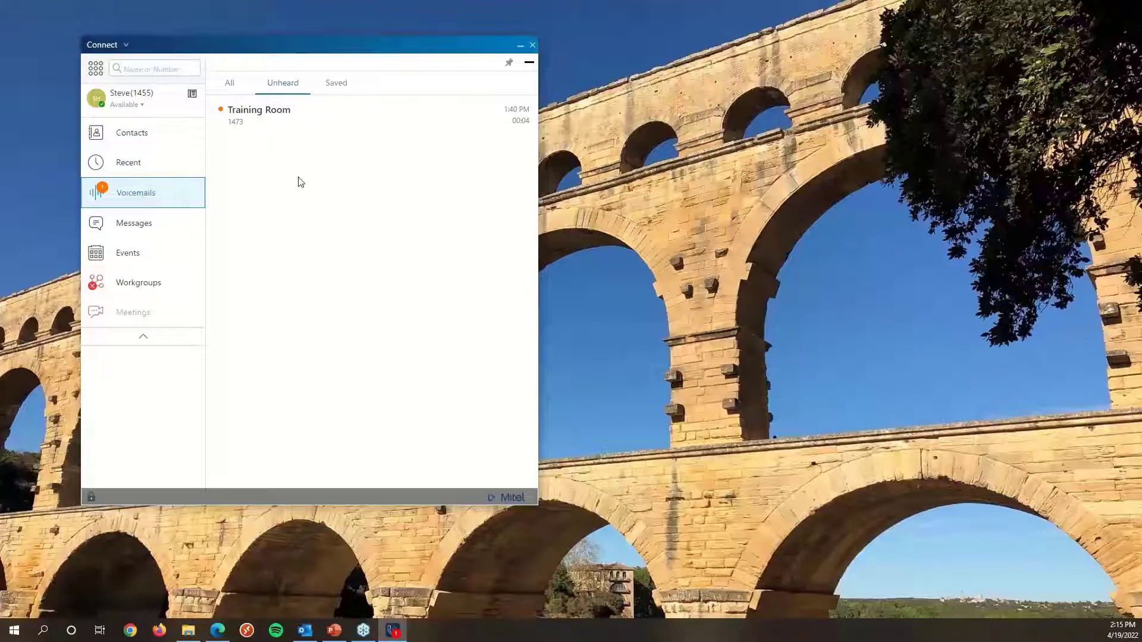
Open and play the unheard Training Room voicemail.
left_click(284, 128)
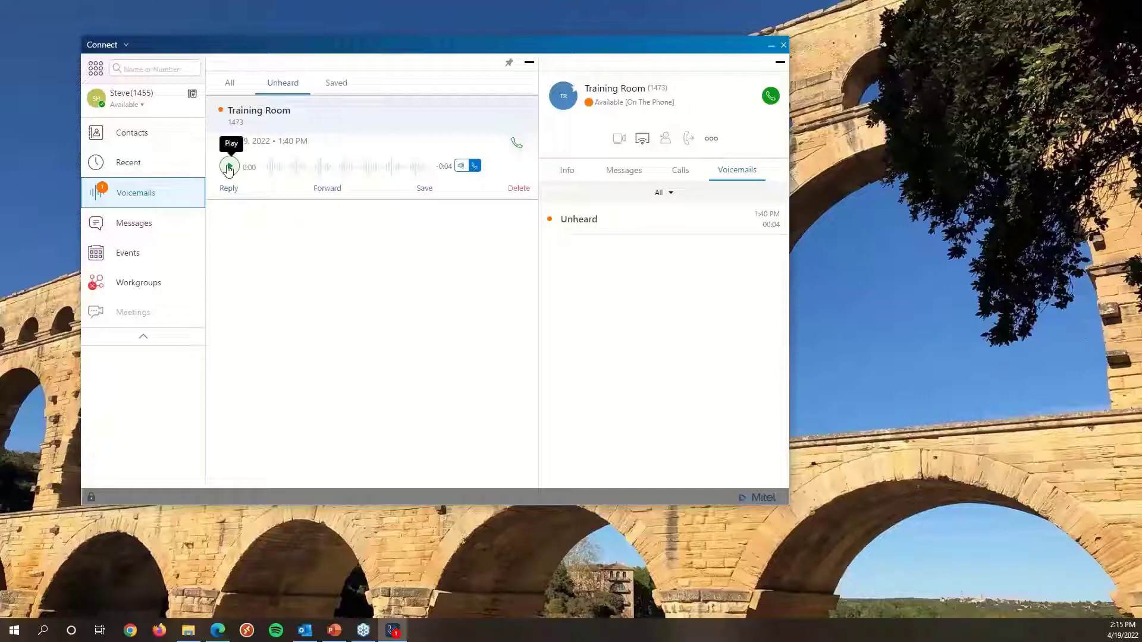
left_click(229, 167)
left_click(300, 177)
left_click(300, 177)
left_click(301, 177)
Show all voicemails and delete the Training Room voicemail.
left_click(232, 87)
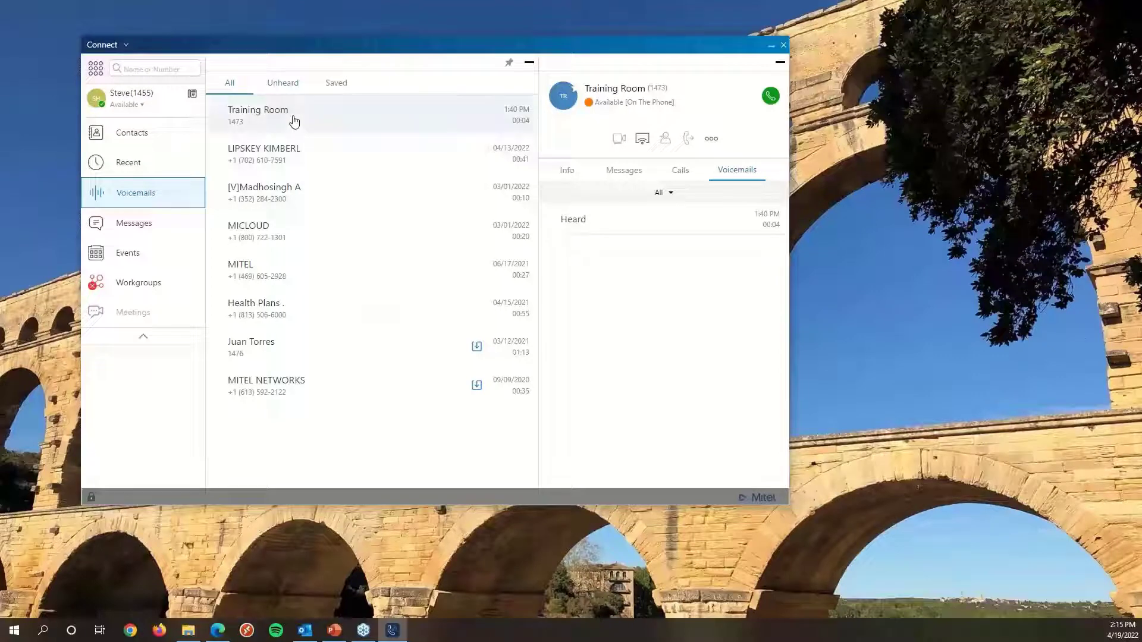
left_click(294, 122)
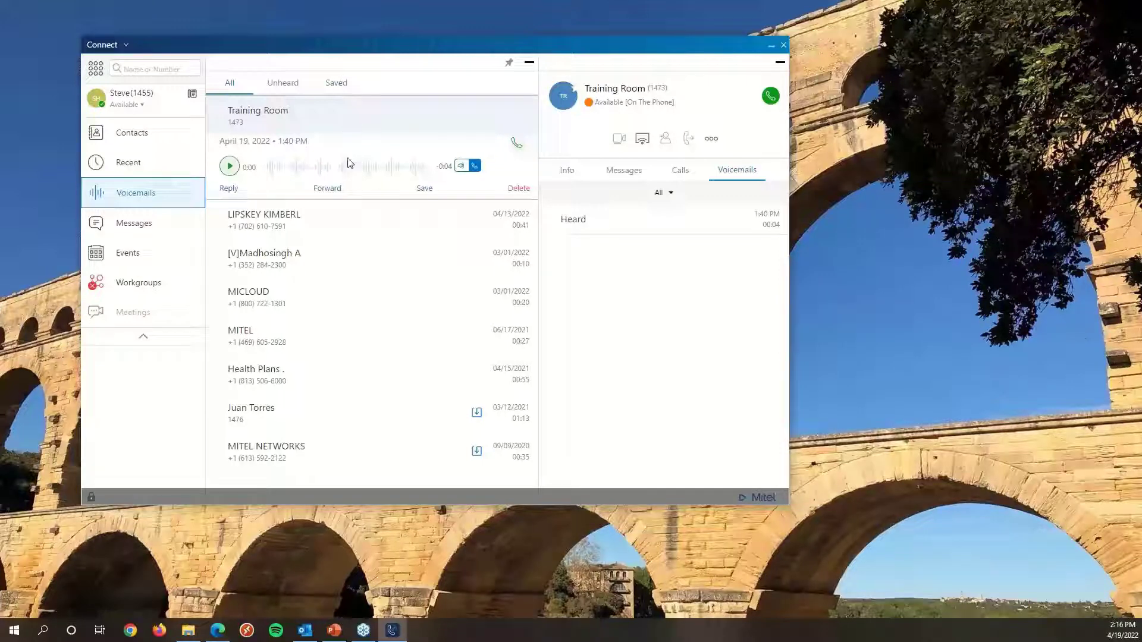
left_click(518, 189)
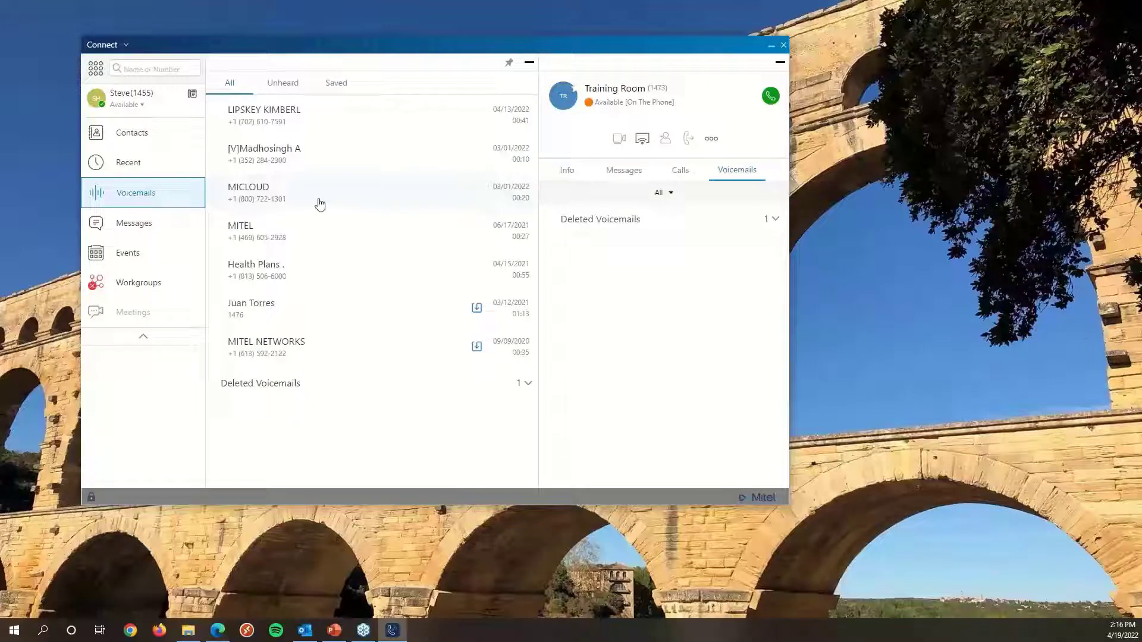
Expand Deleted Voicemails and restore the Training Room voicemail.
left_click(307, 384)
left_click(267, 383)
left_click(523, 383)
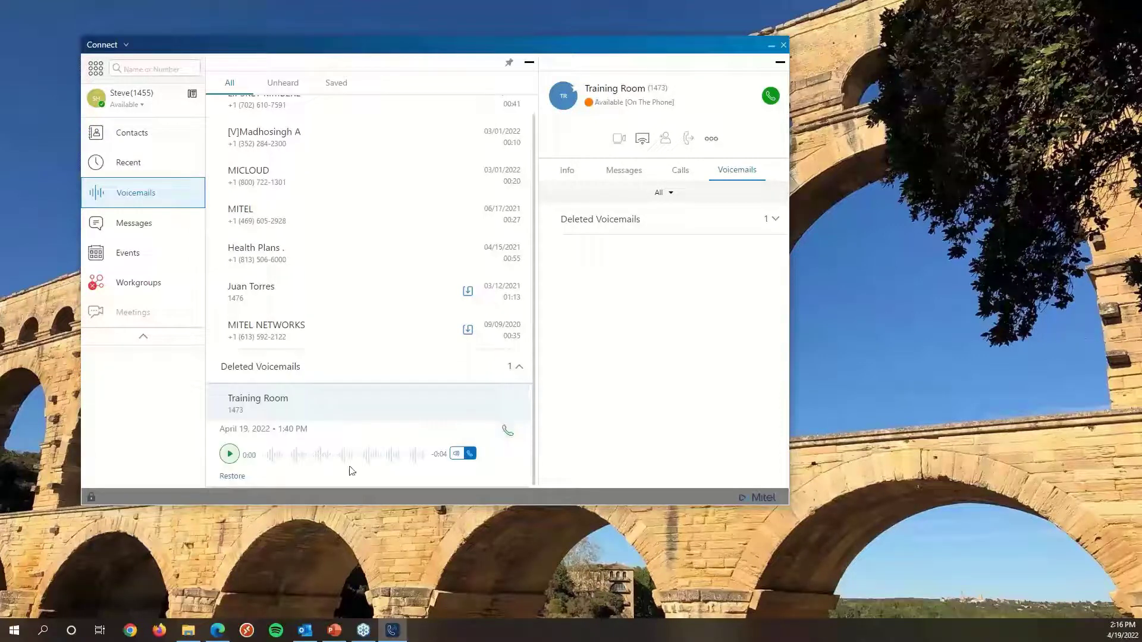
left_click(237, 478)
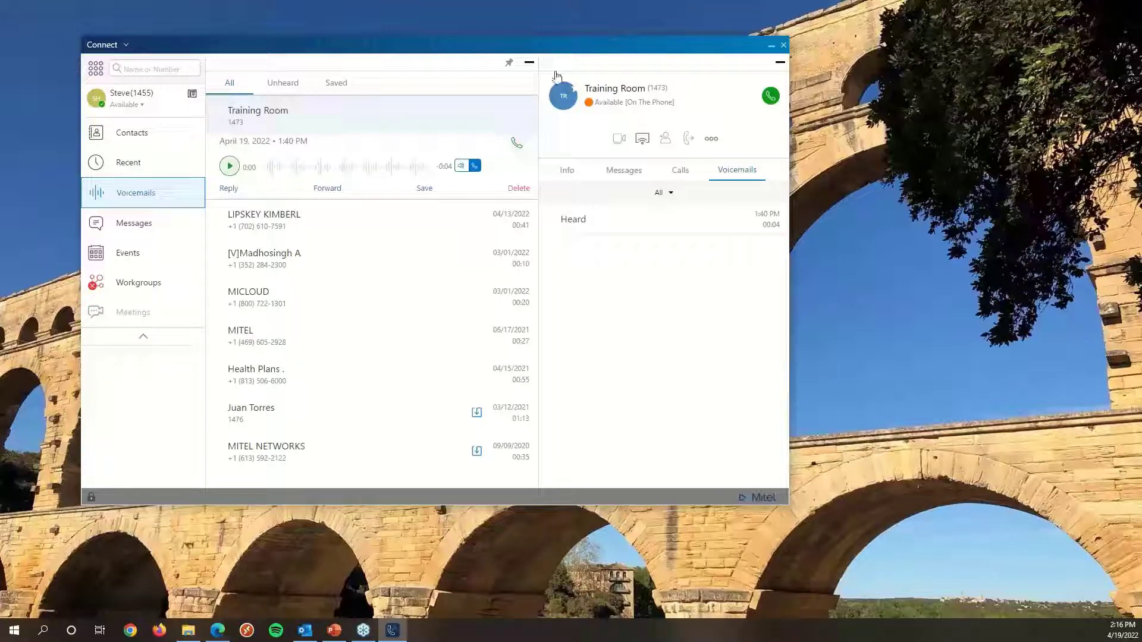
Close the details panel and collapse the window to only the navigation pane.
left_click(530, 63)
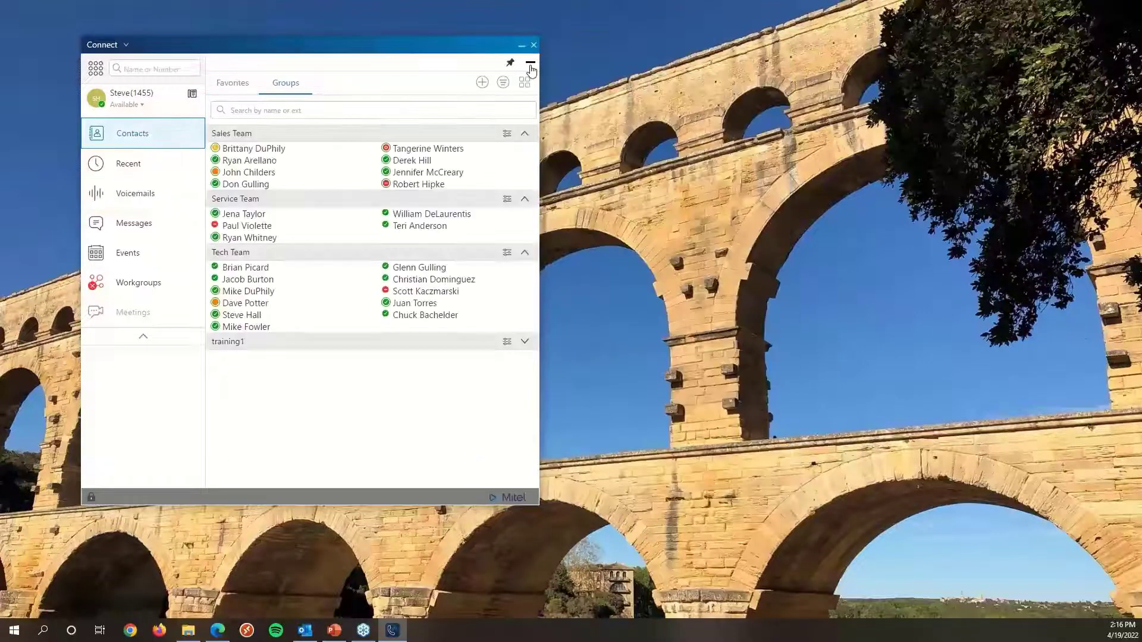
left_click(531, 68)
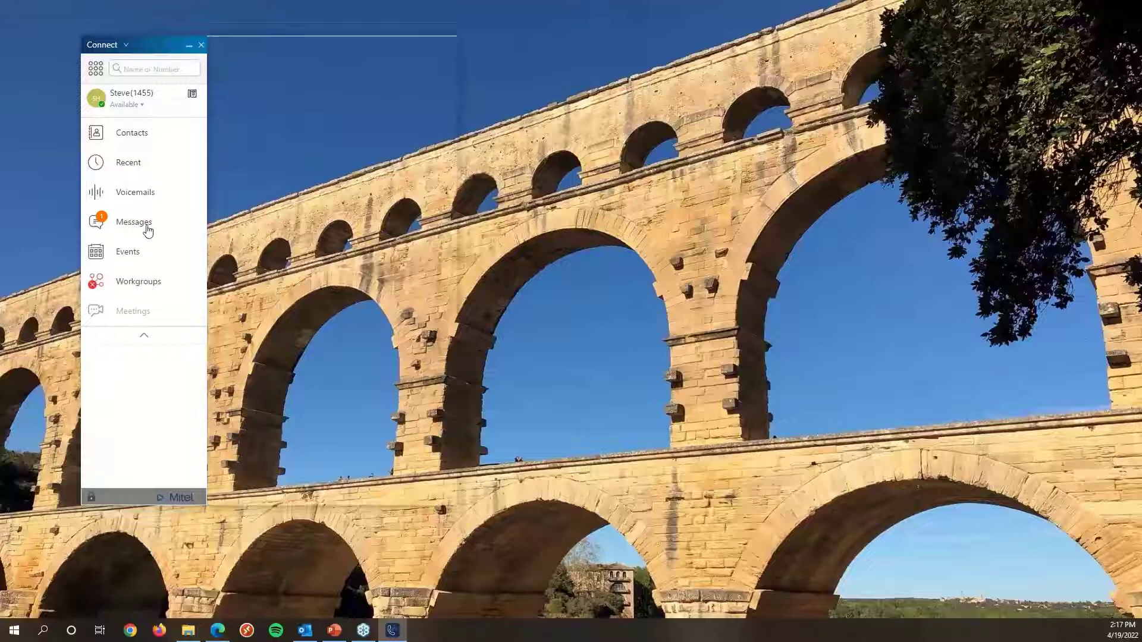
left_click(148, 231)
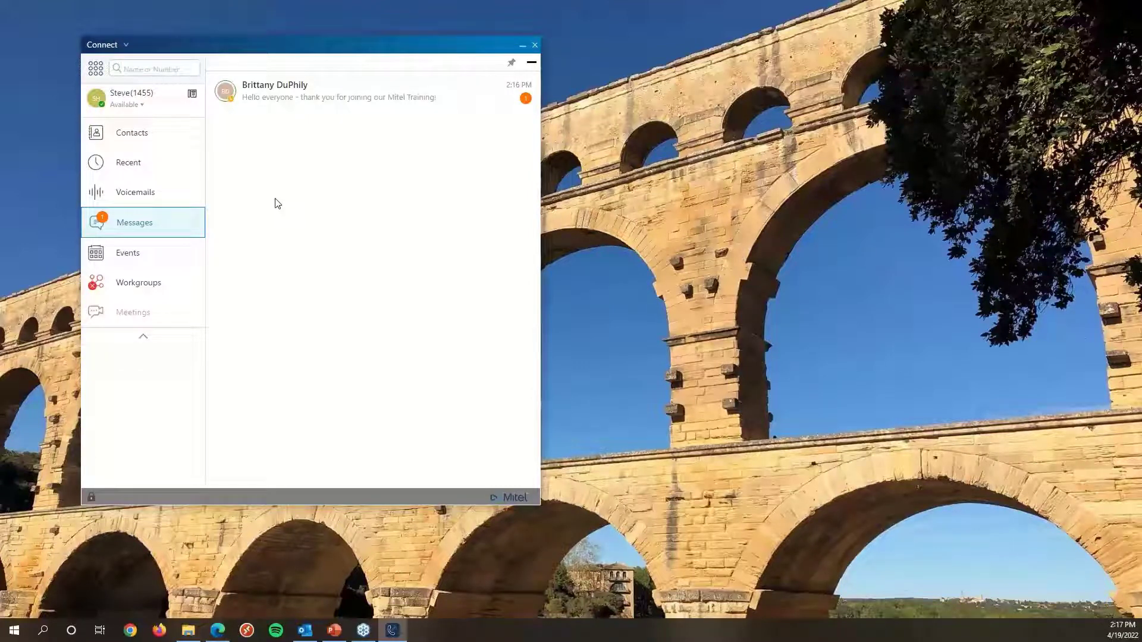
left_click_drag(259, 45, 241, 44)
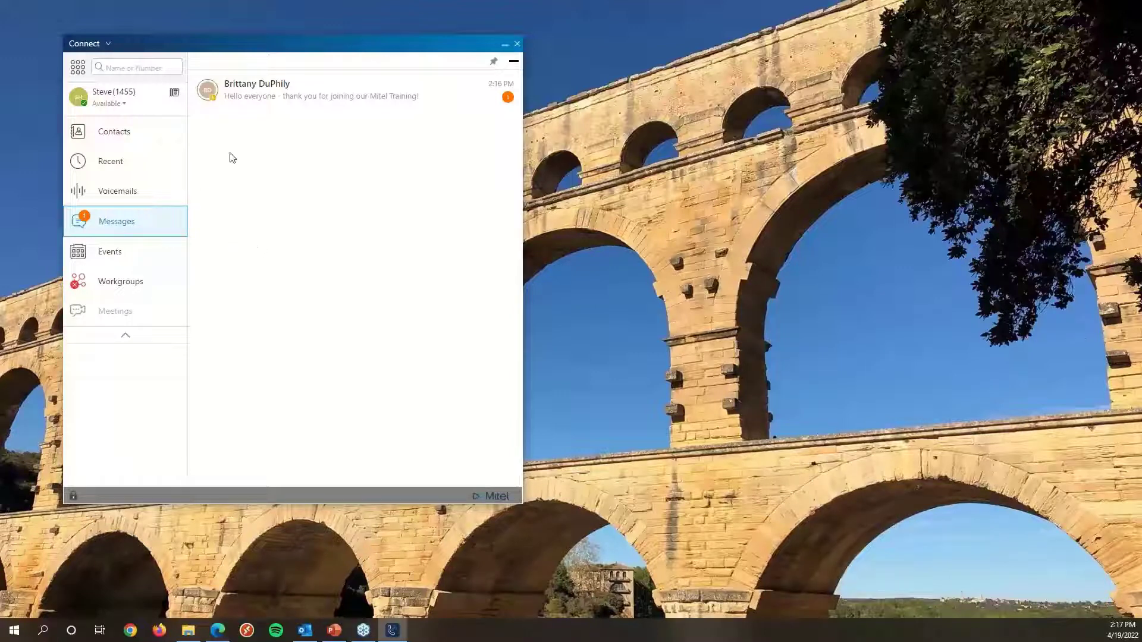
left_click(262, 95)
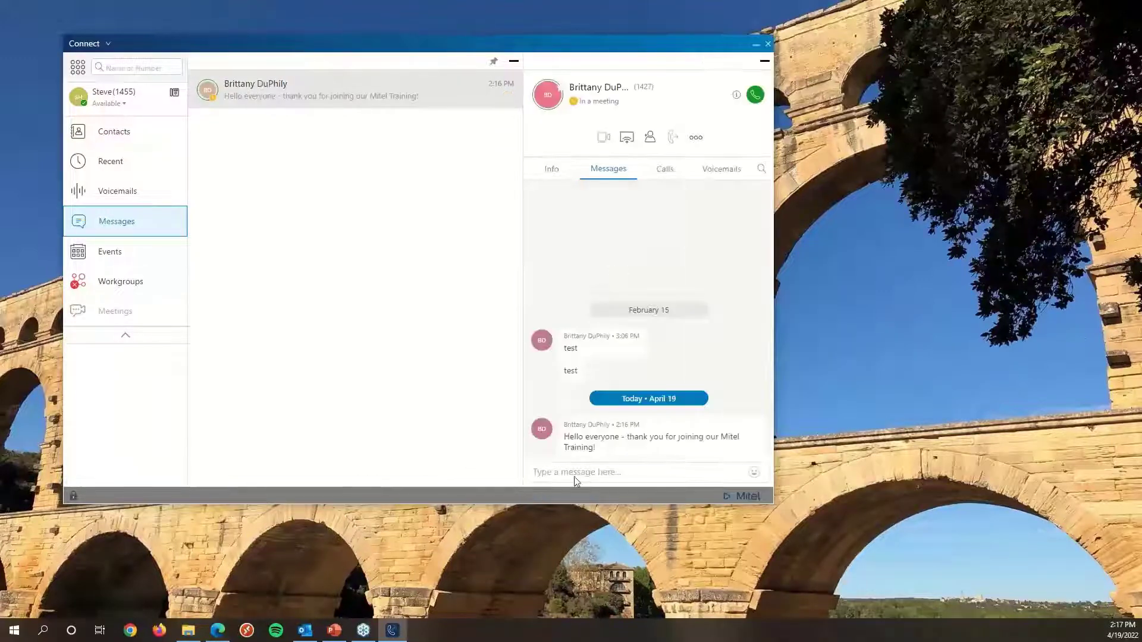
type("thanks,")
key("Return")
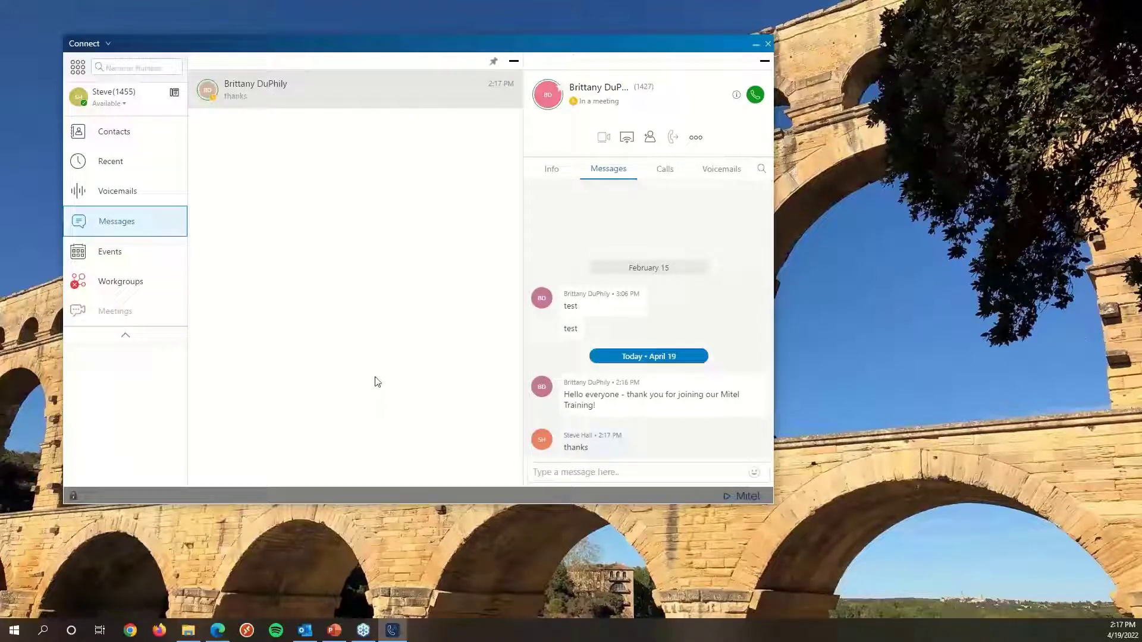
left_click(515, 64)
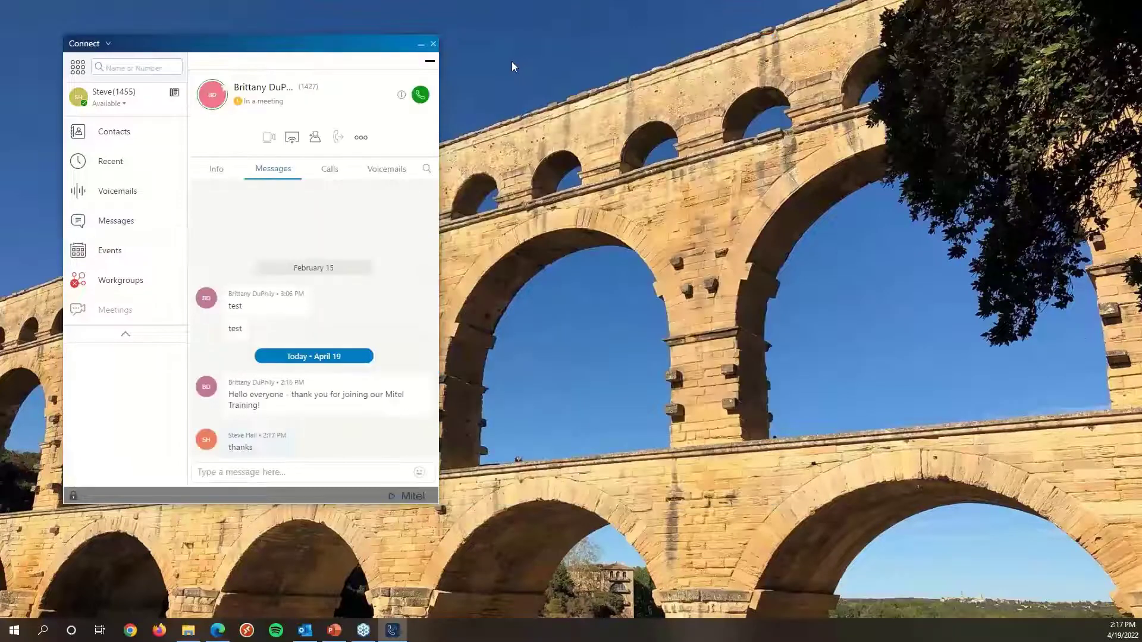
left_click(431, 63)
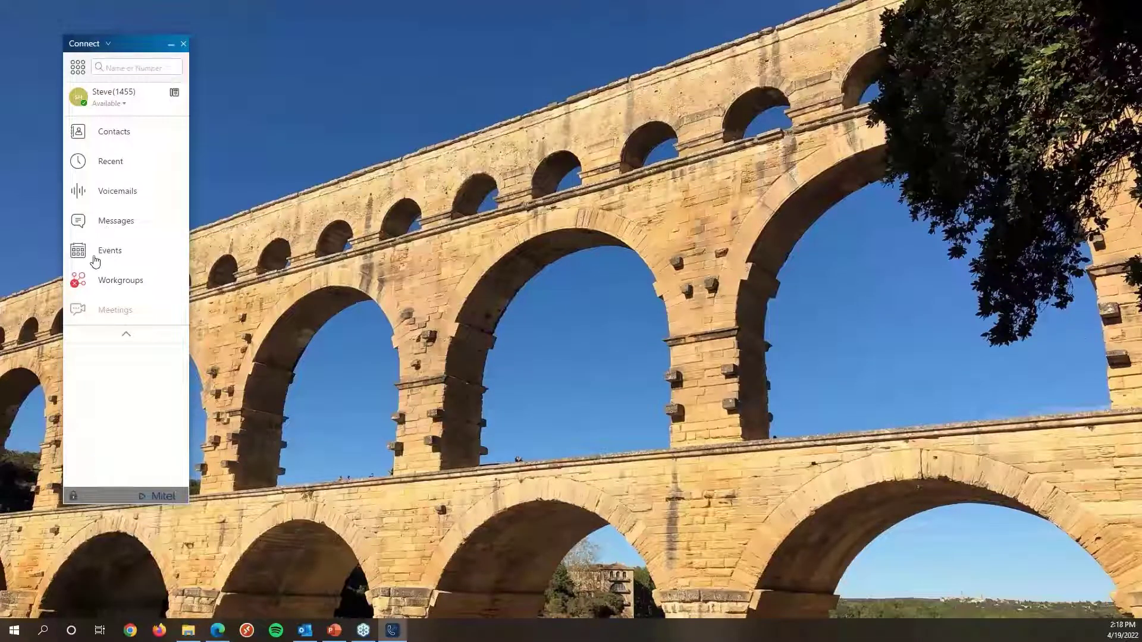
Open Events and start a new event named "test meeting".
left_click(111, 250)
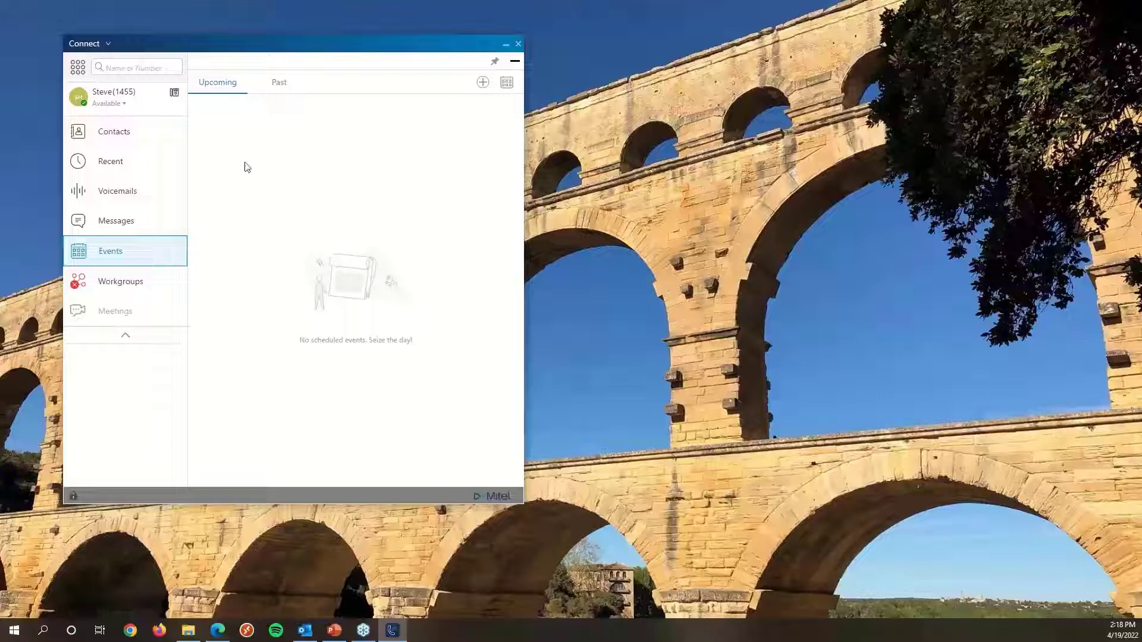
left_click(482, 82)
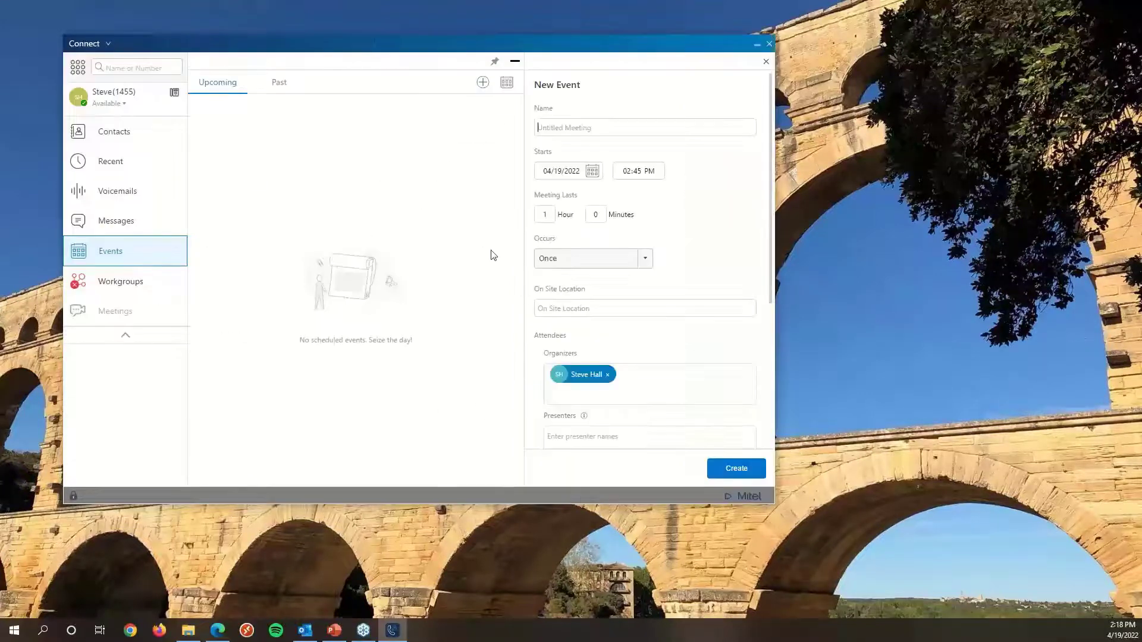
left_click(562, 127)
type("Test meeting")
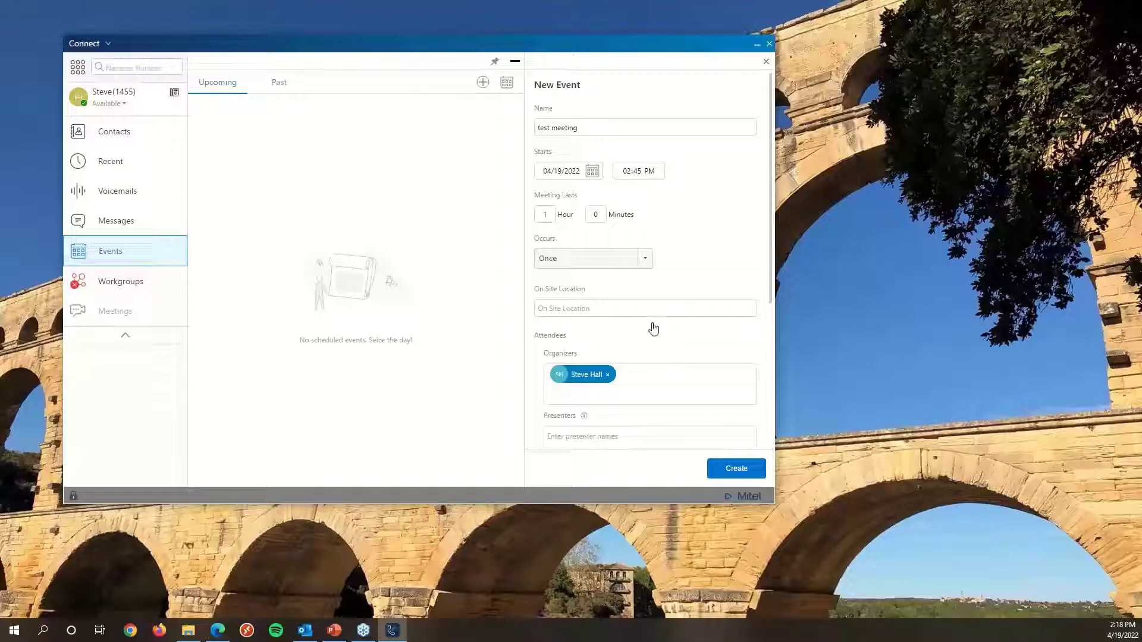
Set the event's on-site location to phone and expand More Settings.
left_click(562, 313)
type("phone")
scroll(546, 355, "down", 2)
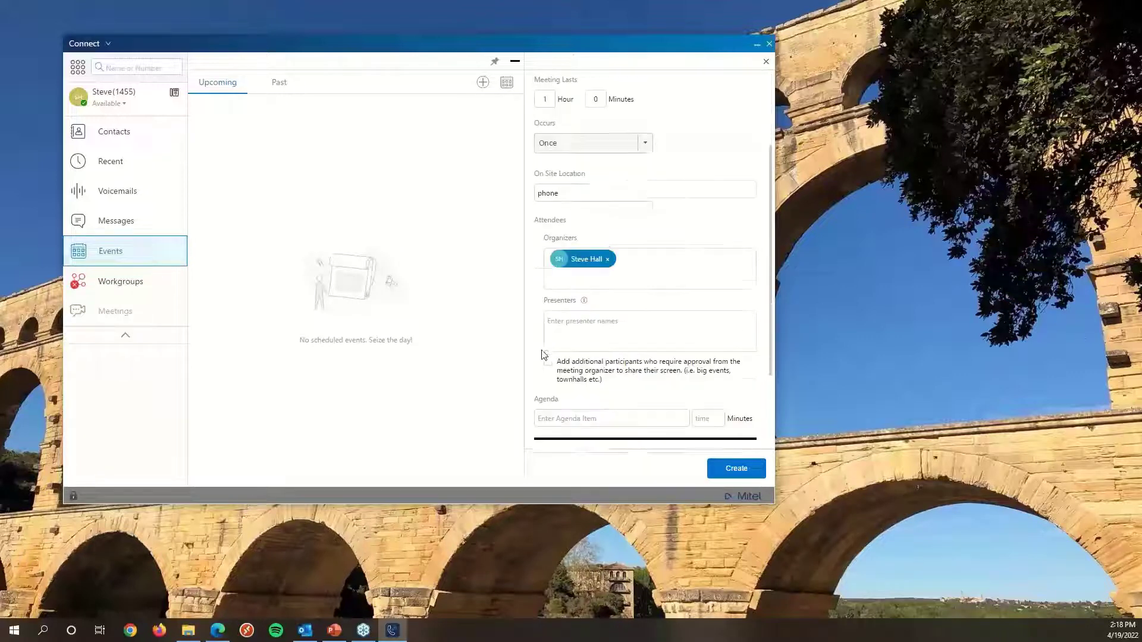
scroll(555, 265, "down", 1)
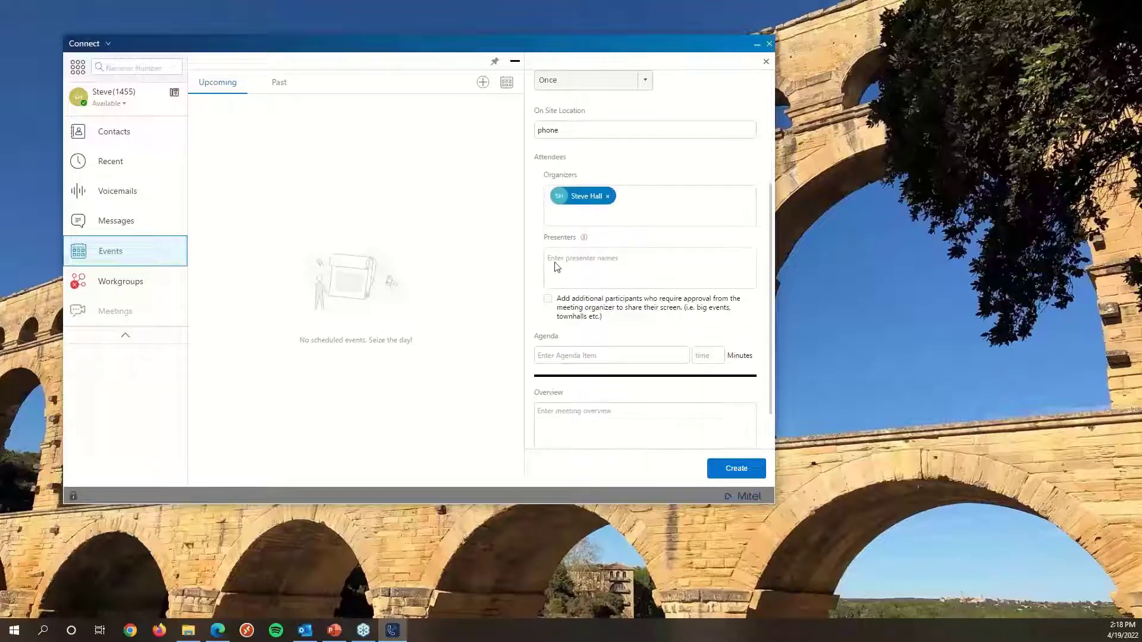
scroll(556, 276, "down", 1)
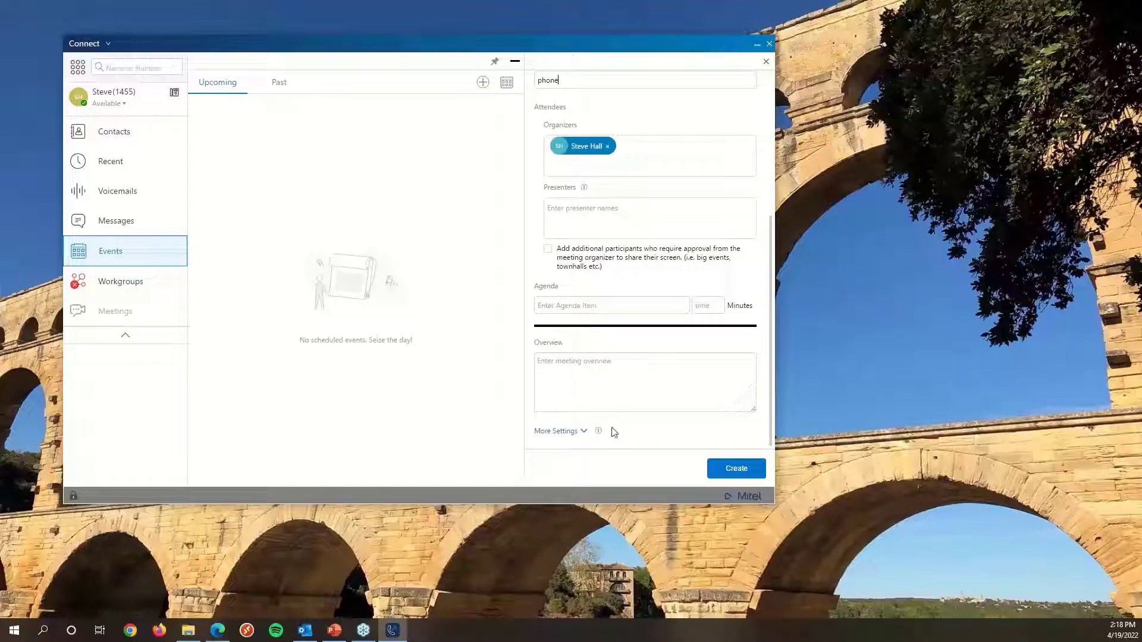
left_click(566, 441)
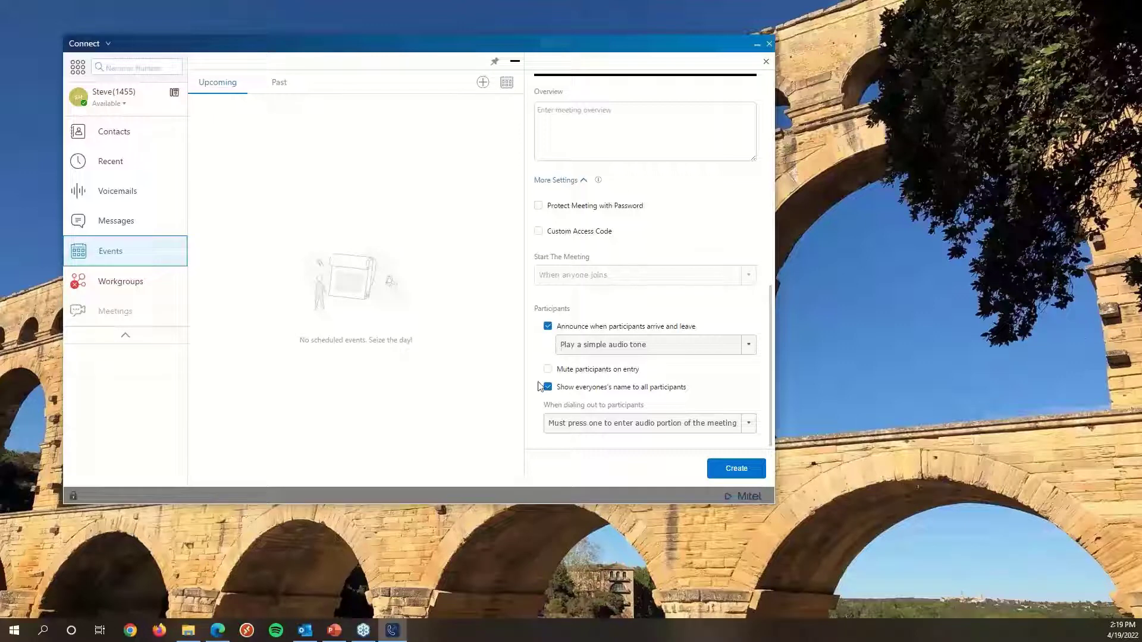
Review the participant options and create the test meeting event.
left_click(544, 432)
left_click(550, 436)
left_click(720, 474)
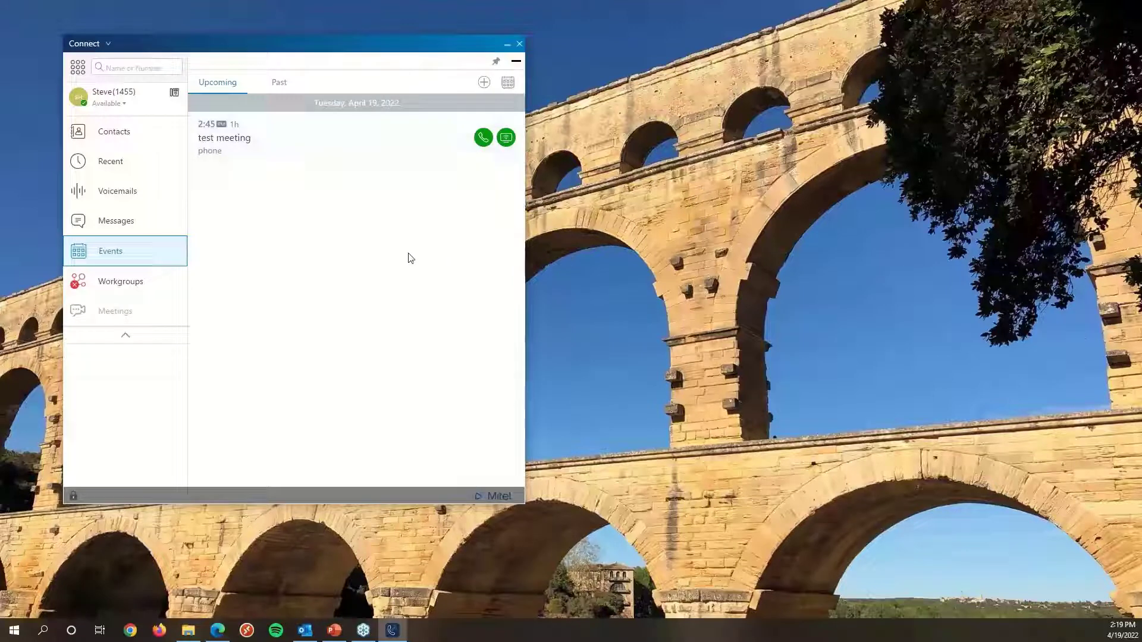
Collapse the event list, open Workgroups, and log in to and then out of the General MB workgroup.
left_click(516, 61)
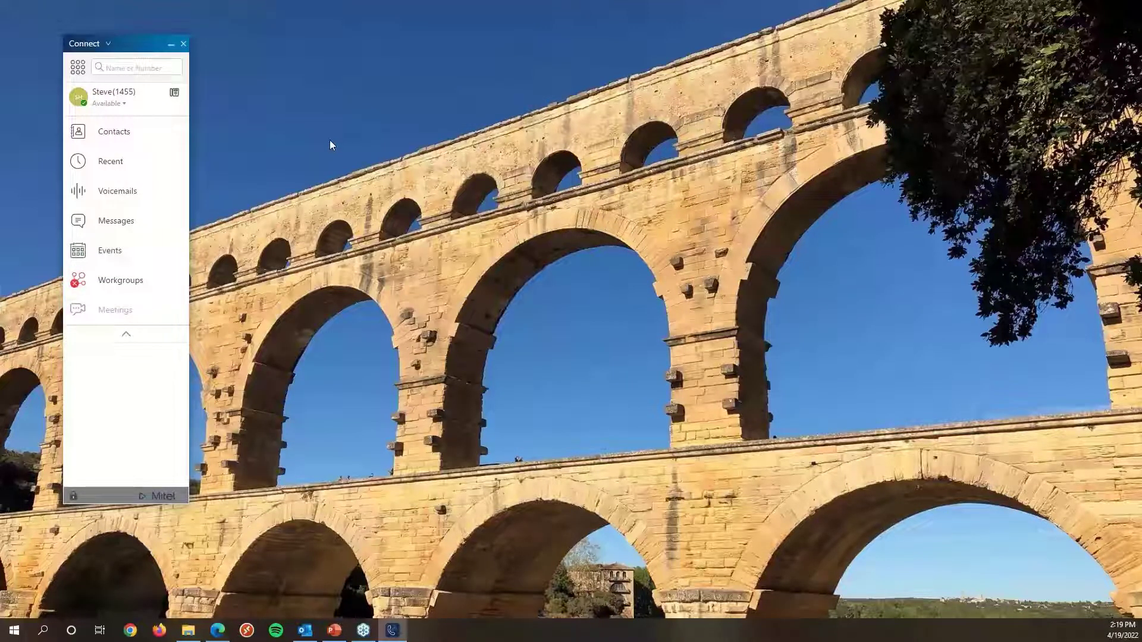
left_click(125, 289)
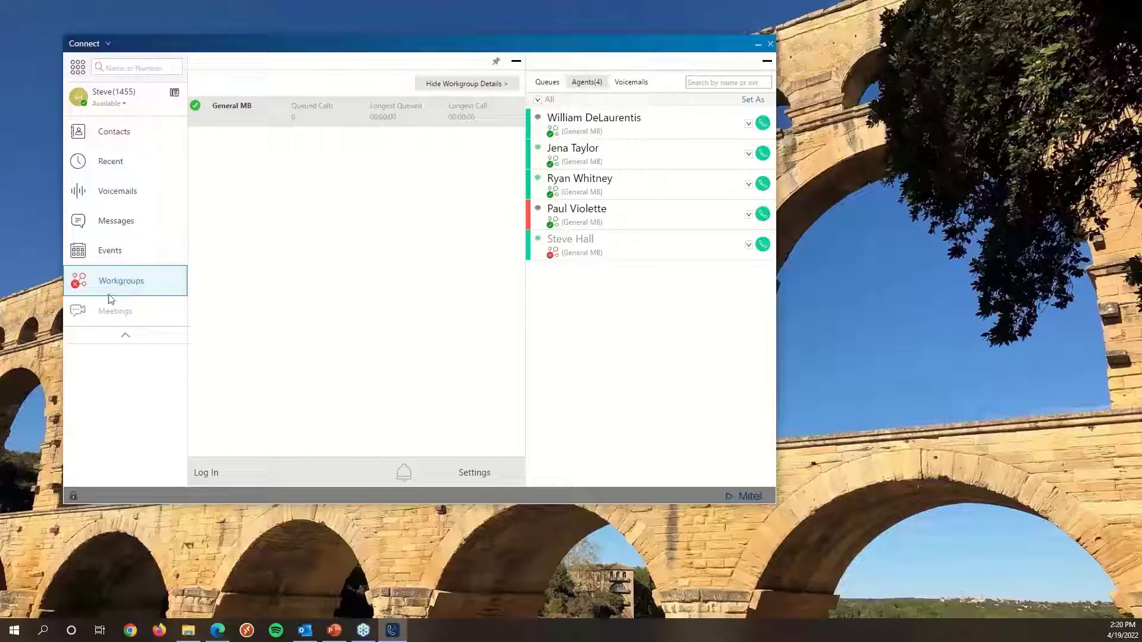
left_click(205, 479)
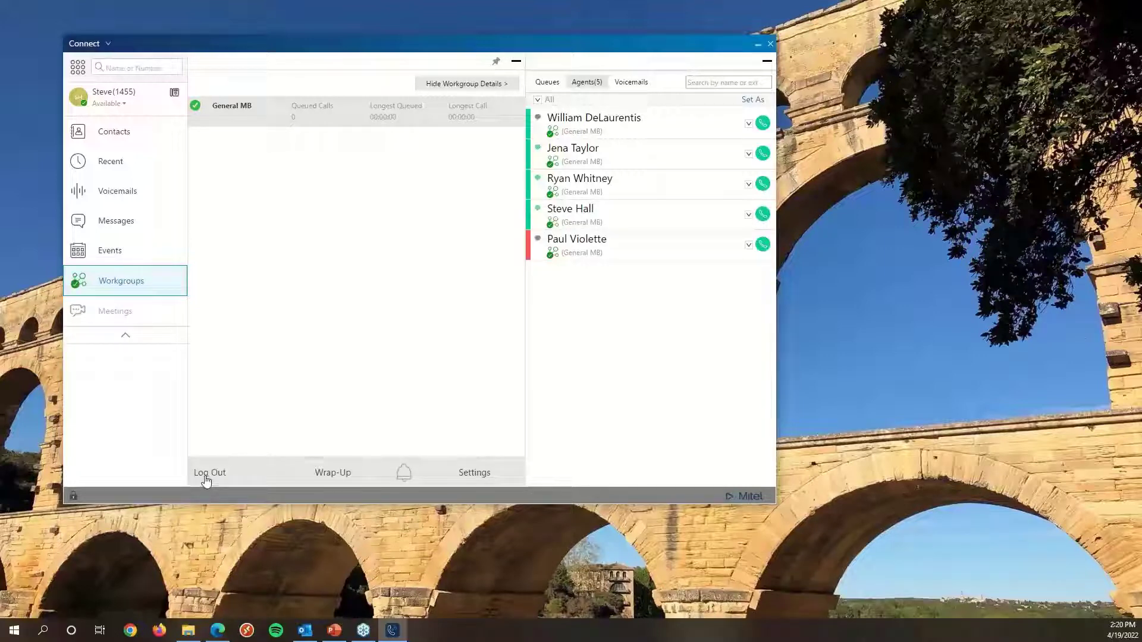
left_click(204, 479)
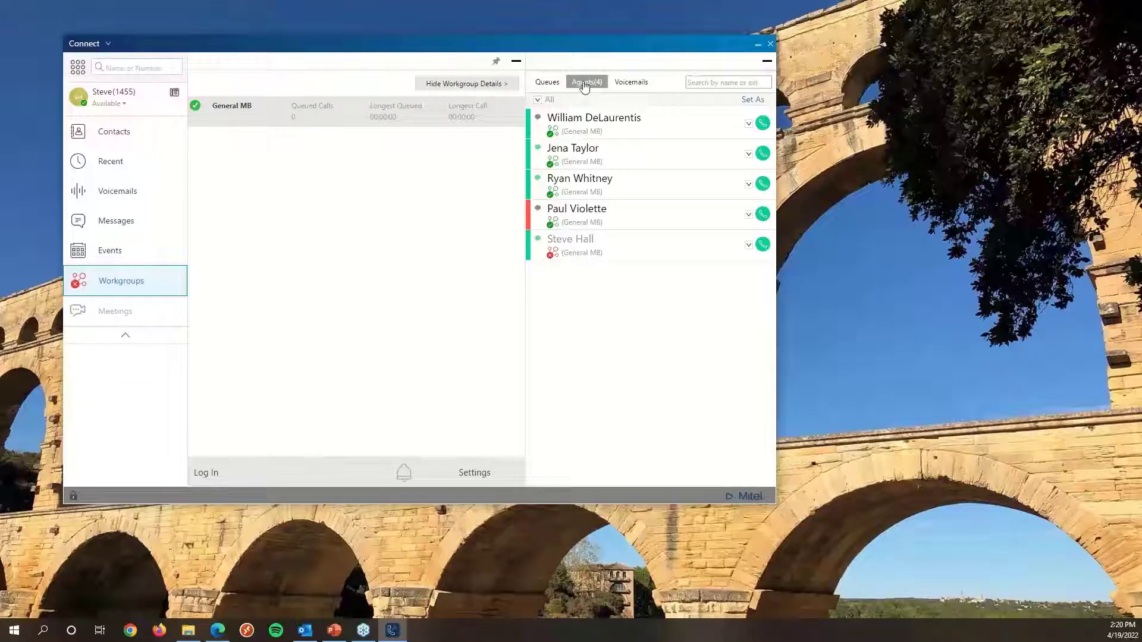
Browse the workgroup's Queues, Voicemails and Agents tabs.
left_click(548, 84)
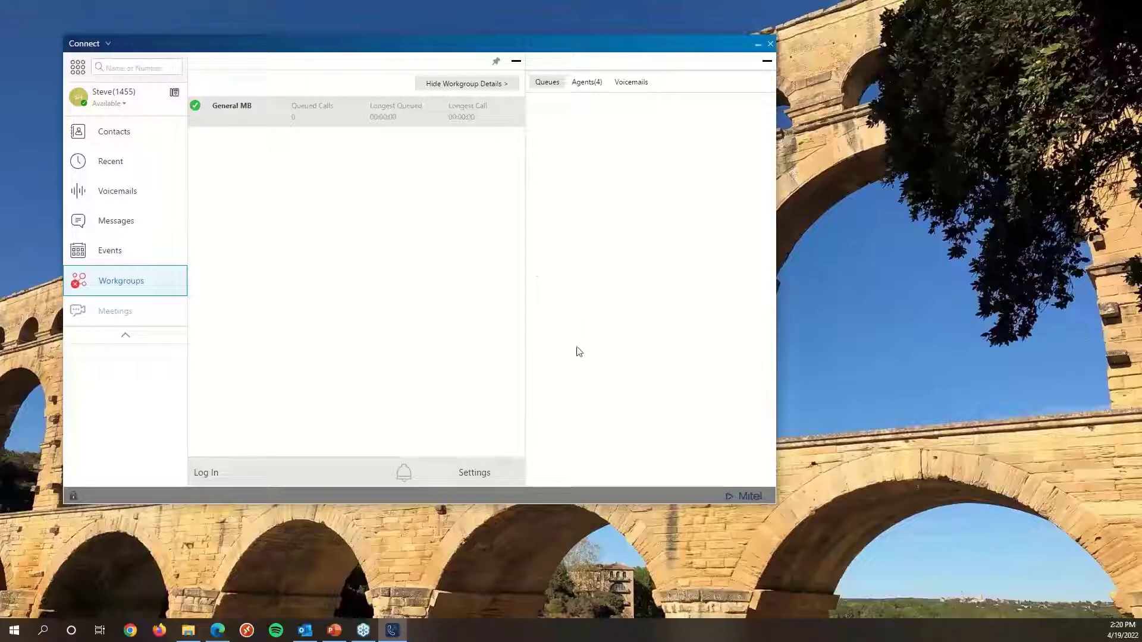
left_click(624, 89)
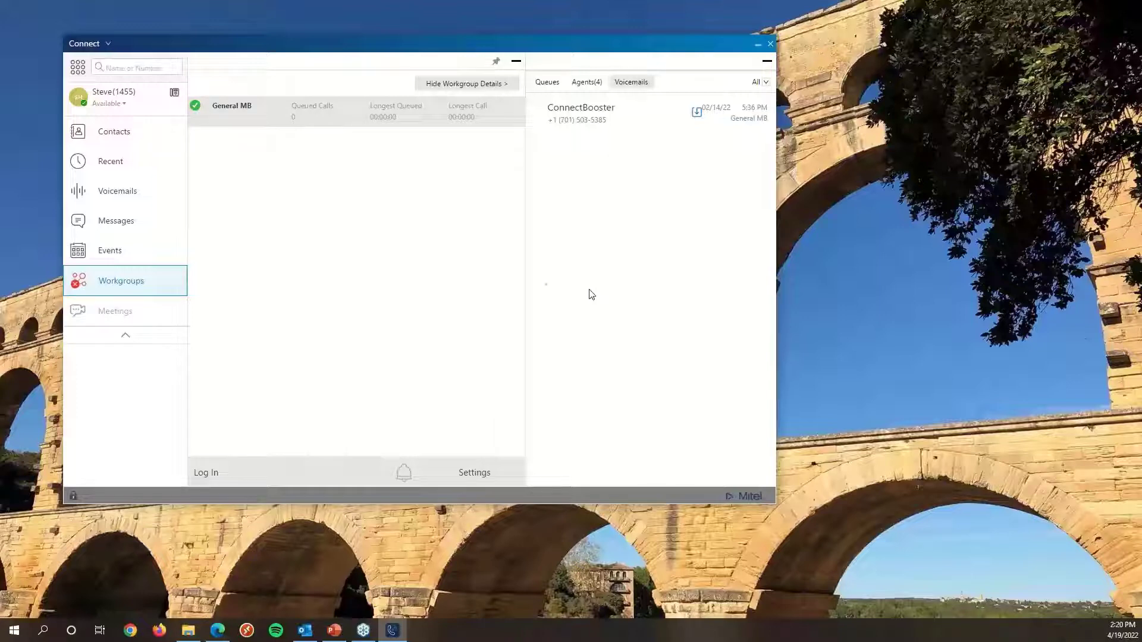
left_click(578, 86)
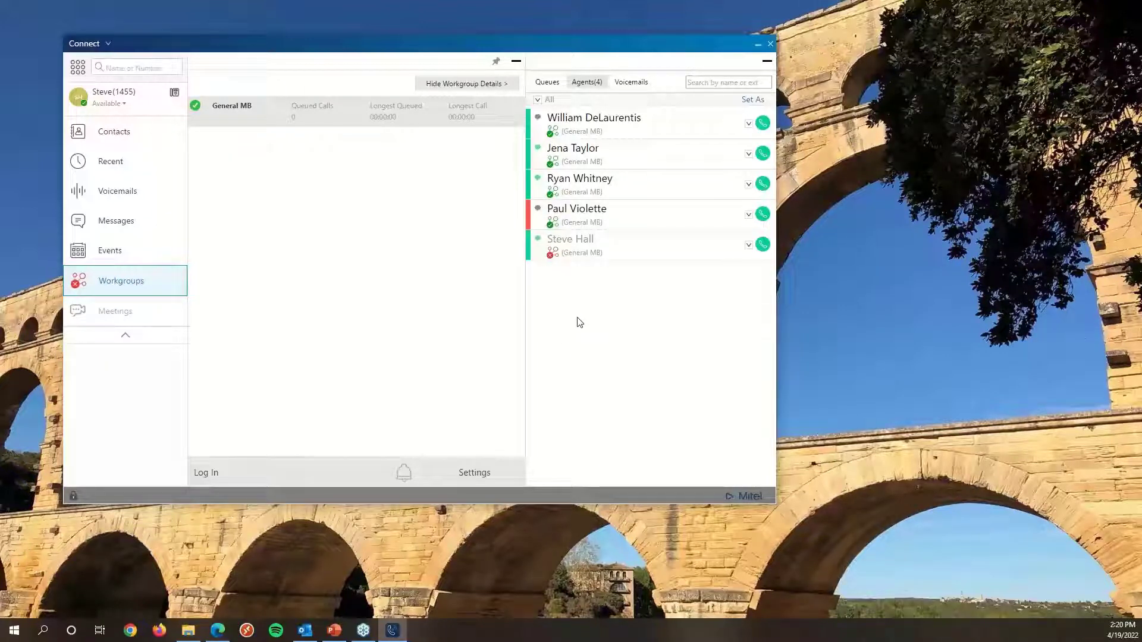
left_click(551, 226)
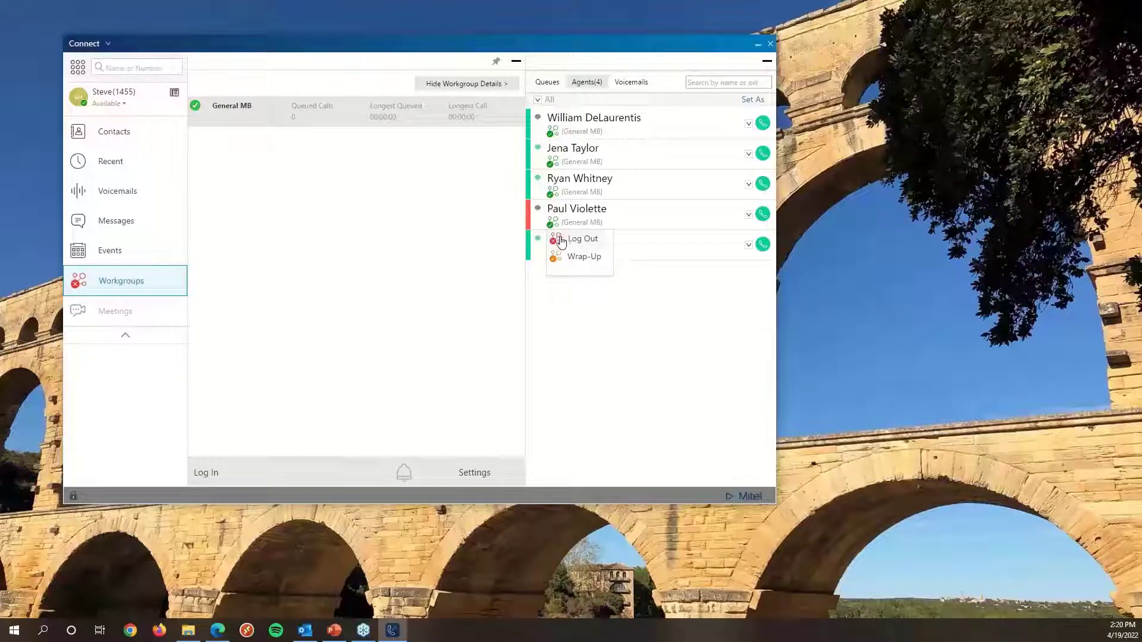
left_click(566, 239)
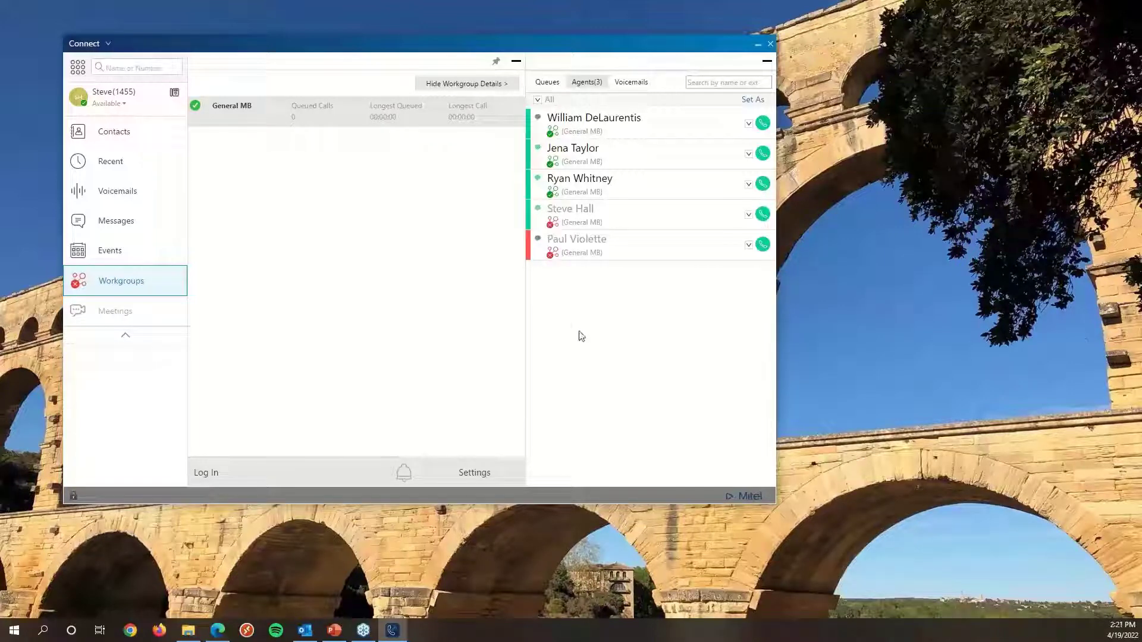
left_click(551, 255)
left_click(556, 269)
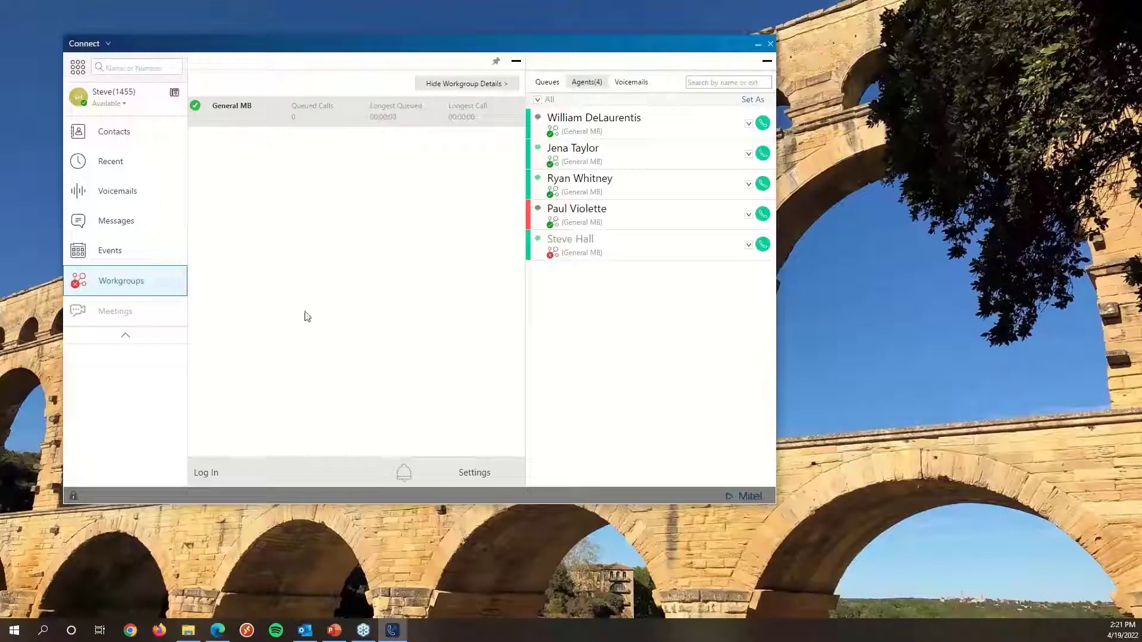
Log in to the General MB workgroup and collapse the window to the navigation pane.
left_click(207, 478)
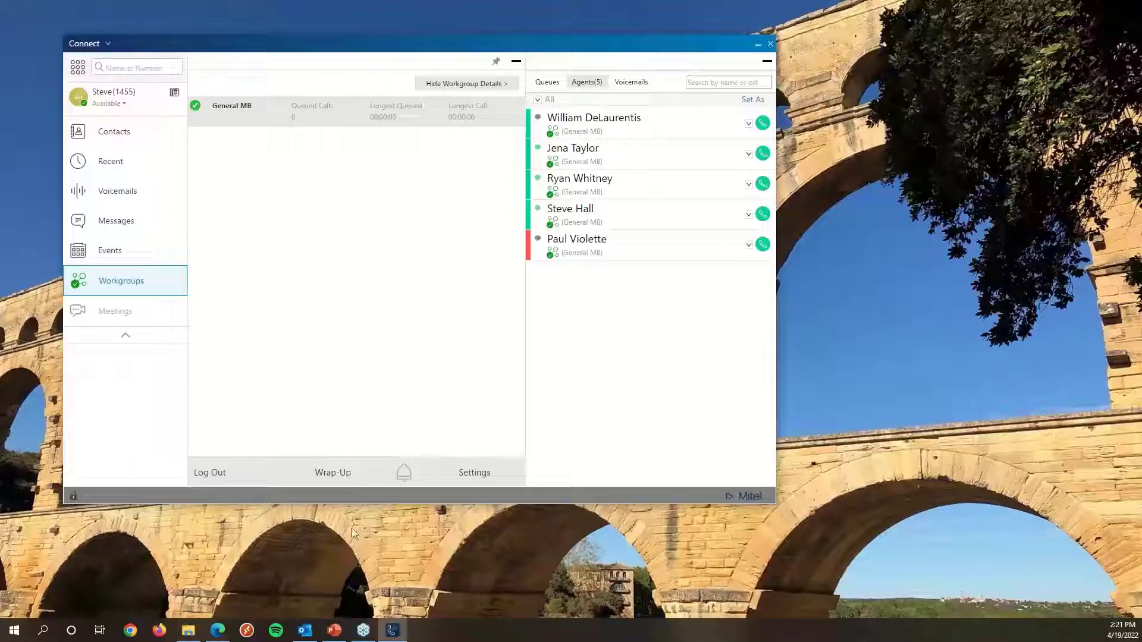
left_click(516, 62)
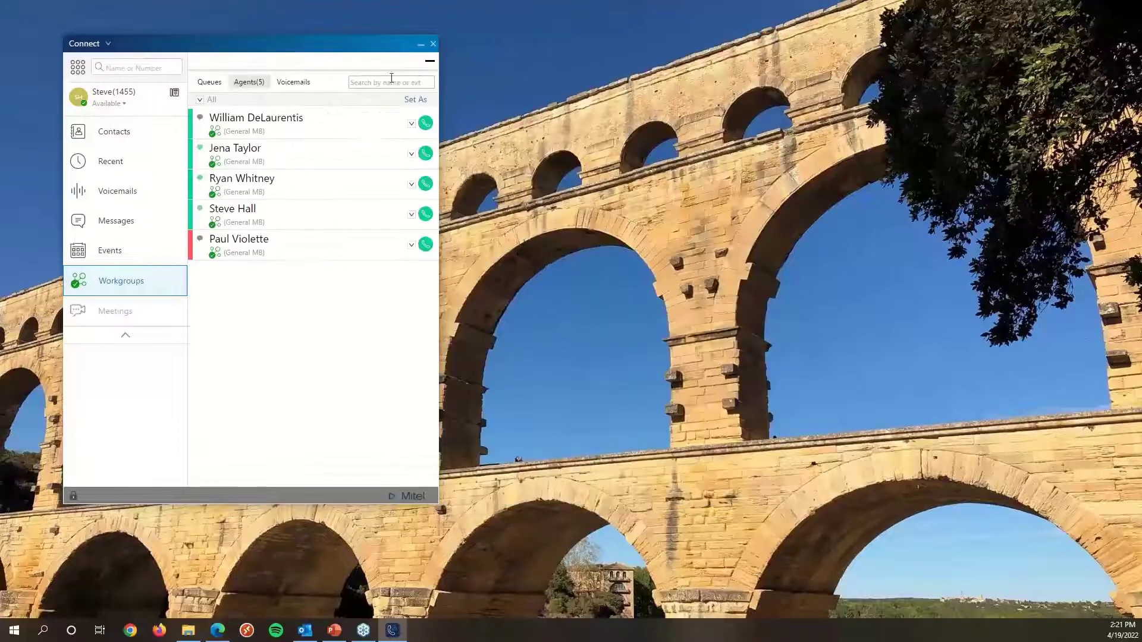
left_click(428, 62)
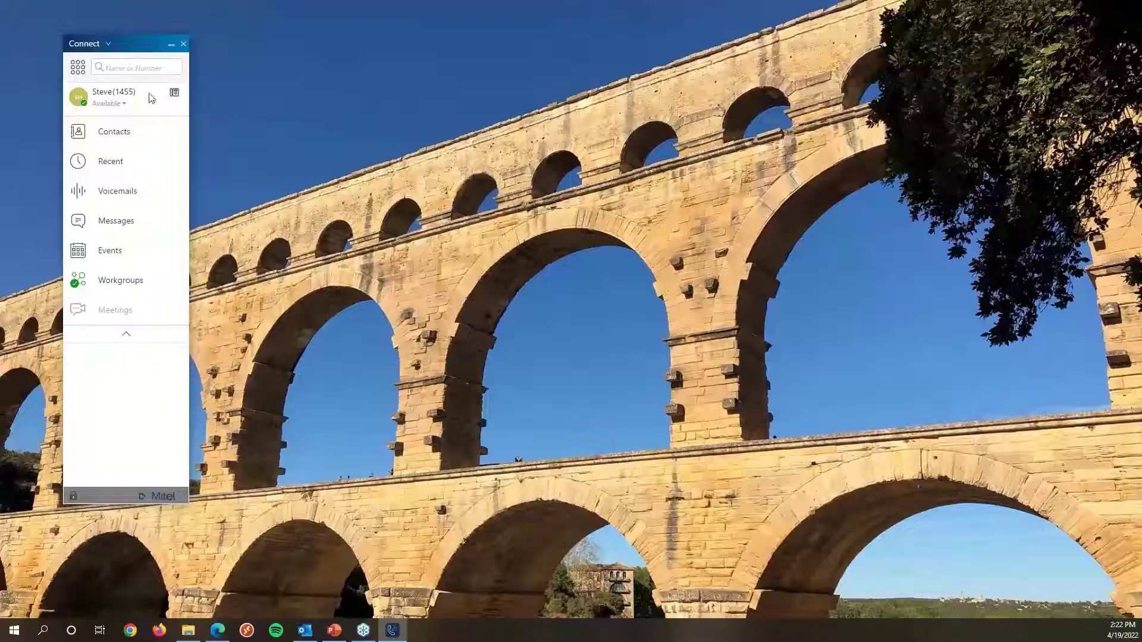
left_click(107, 164)
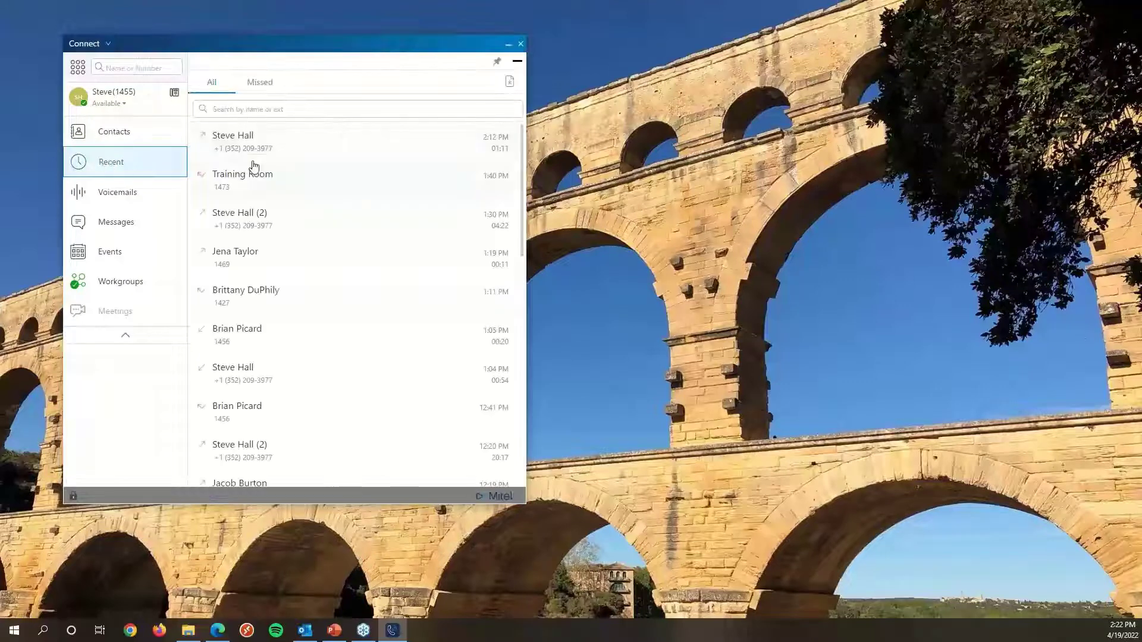
left_click(267, 145)
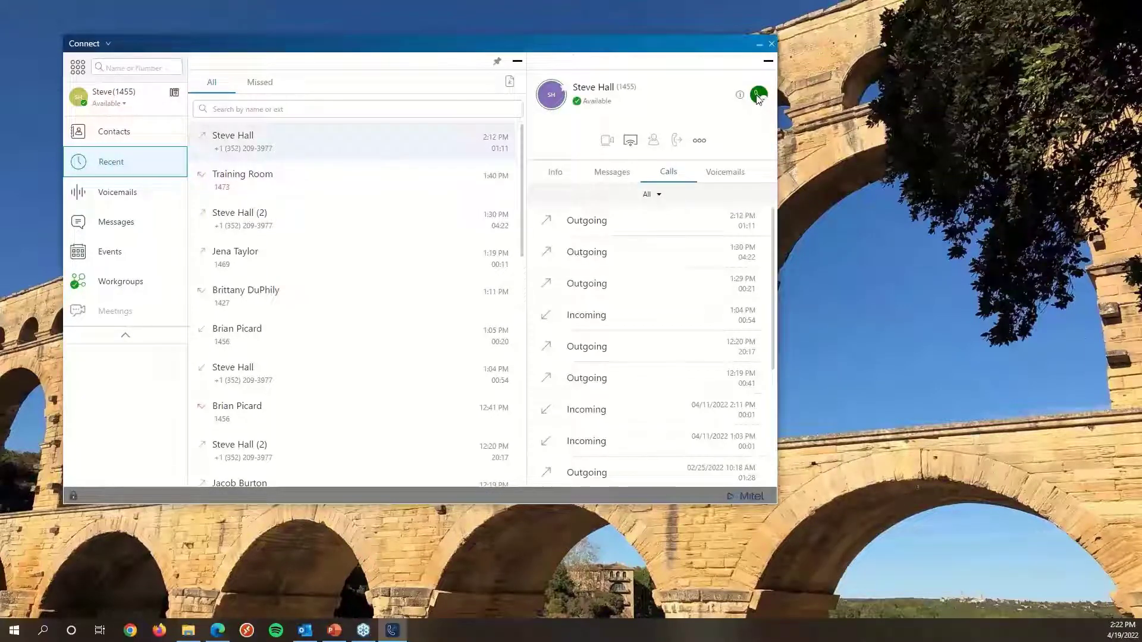
left_click(758, 96)
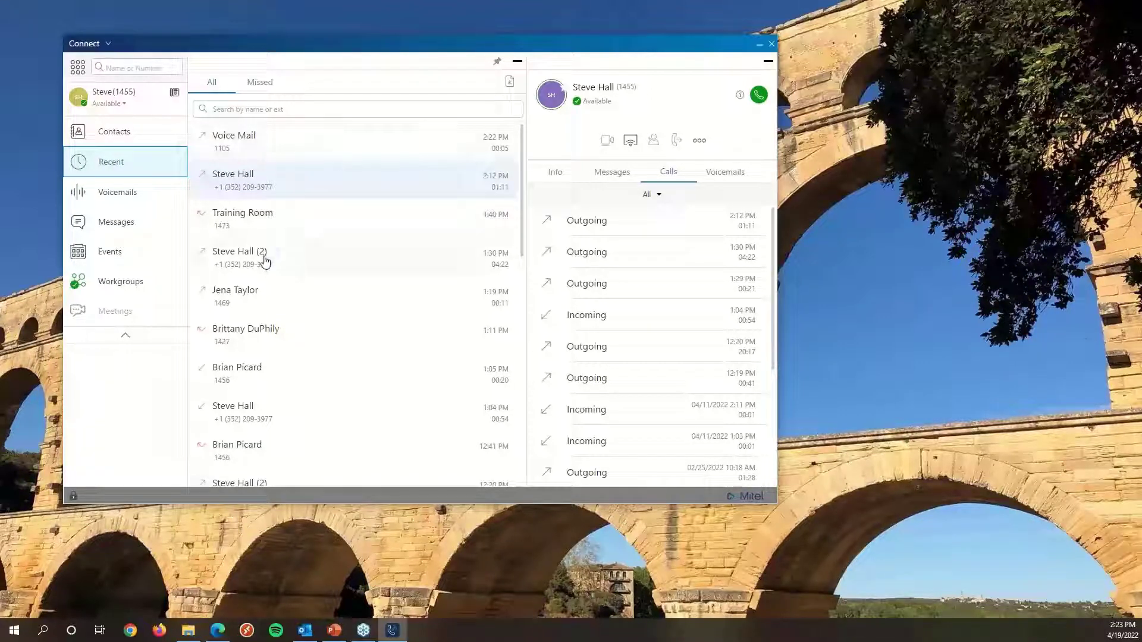
left_click(285, 264)
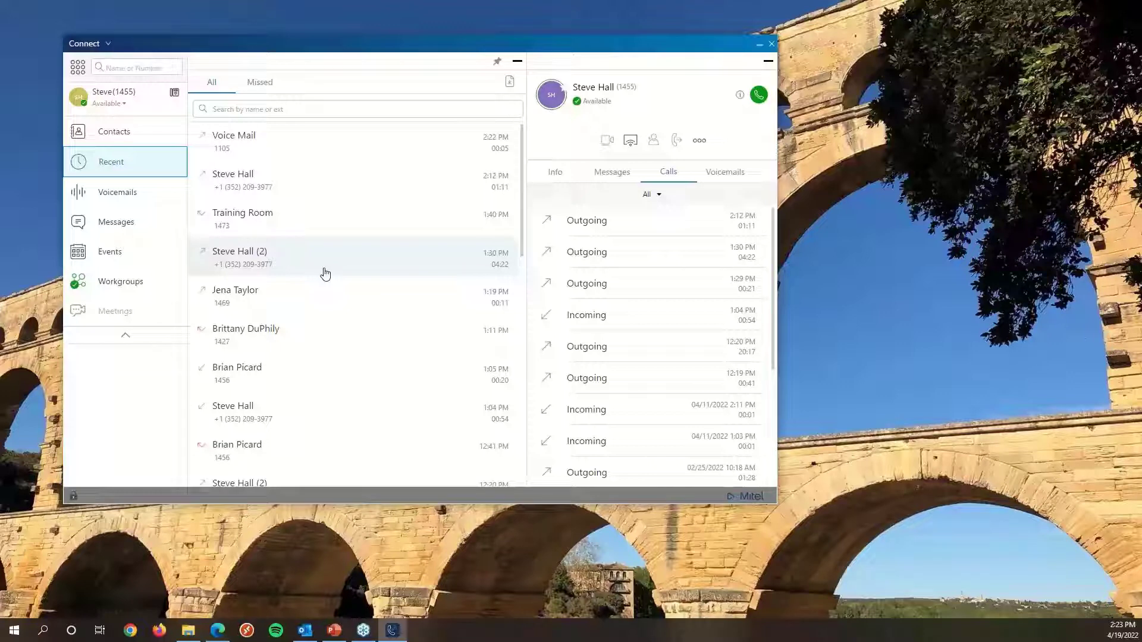
left_click(127, 70)
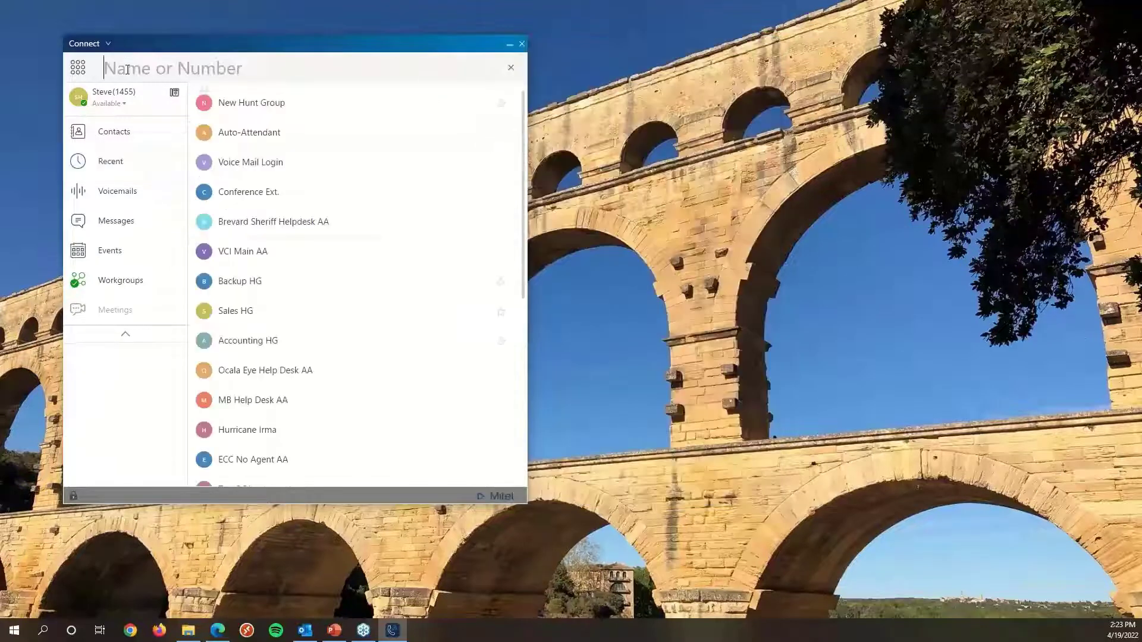
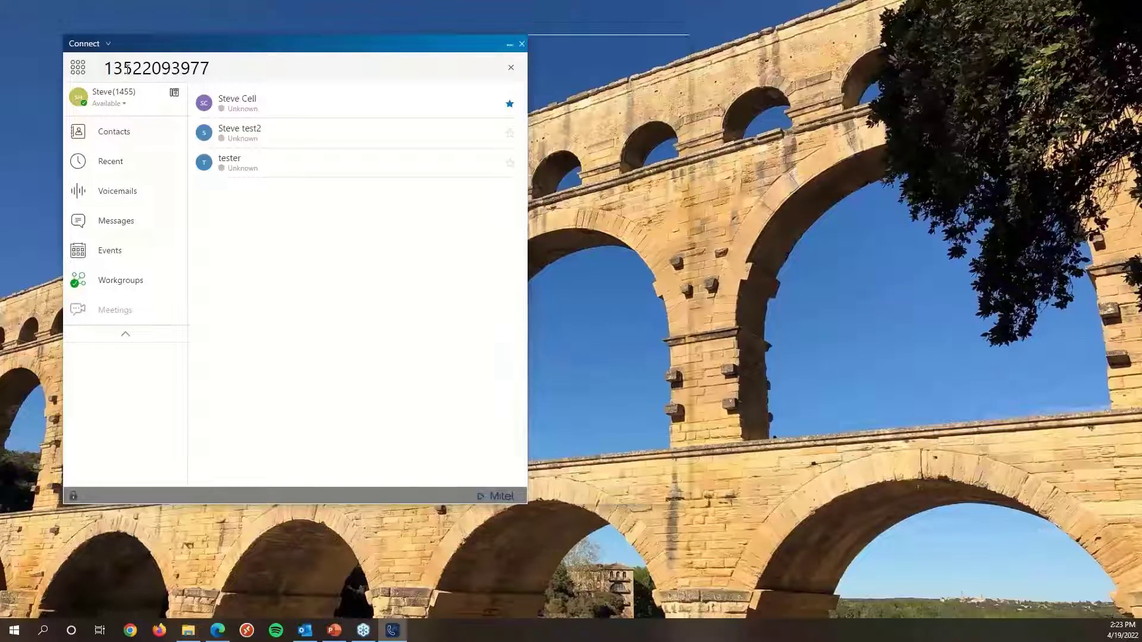
key("Return")
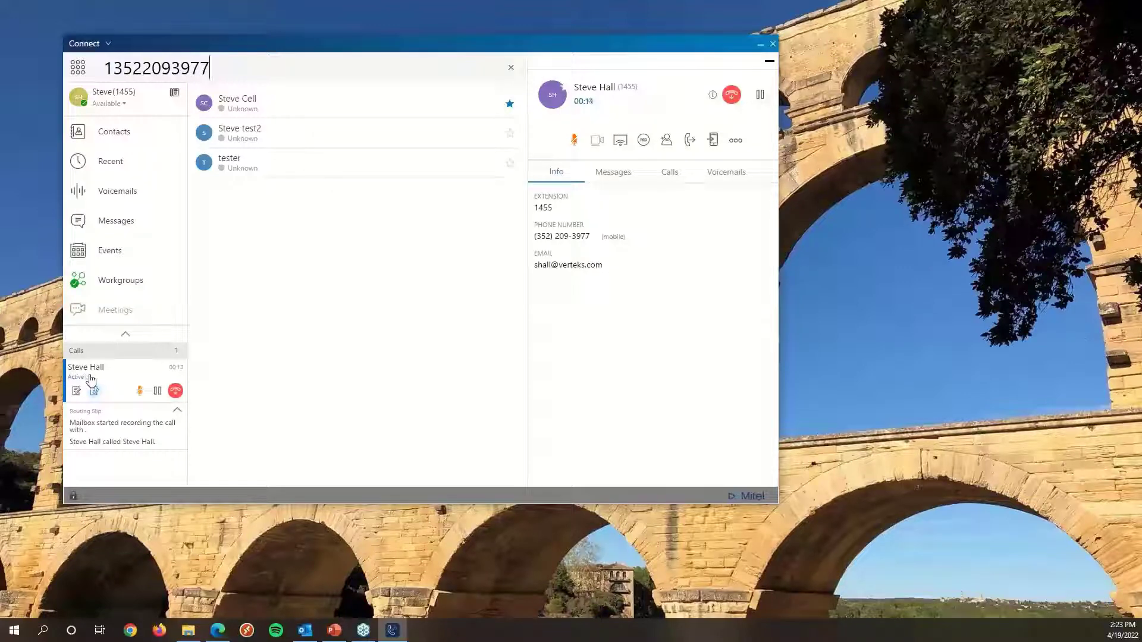
Clear the search and collapse the window to the navigation pane.
left_click(510, 68)
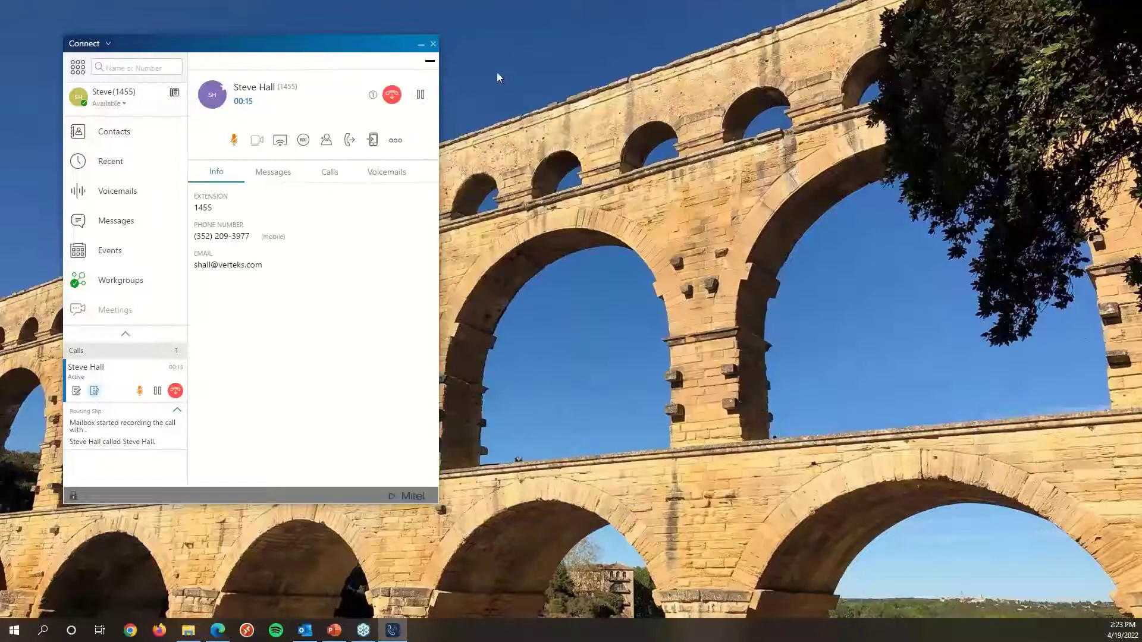
left_click(429, 60)
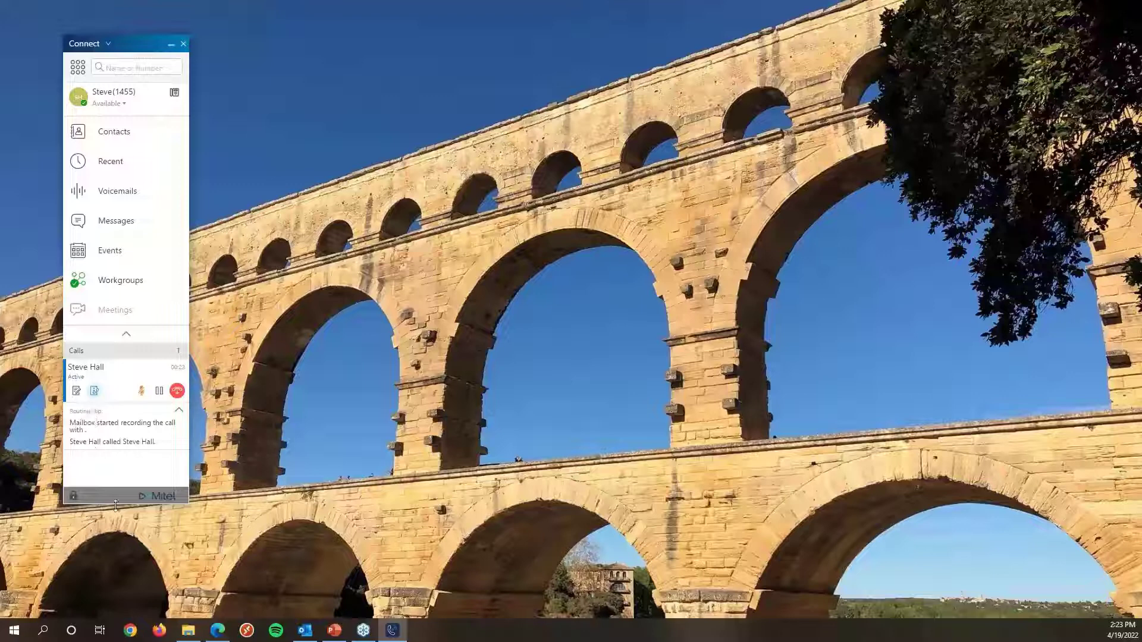
Resize the window taller and open the active call's details.
left_click_drag(113, 505, 113, 554)
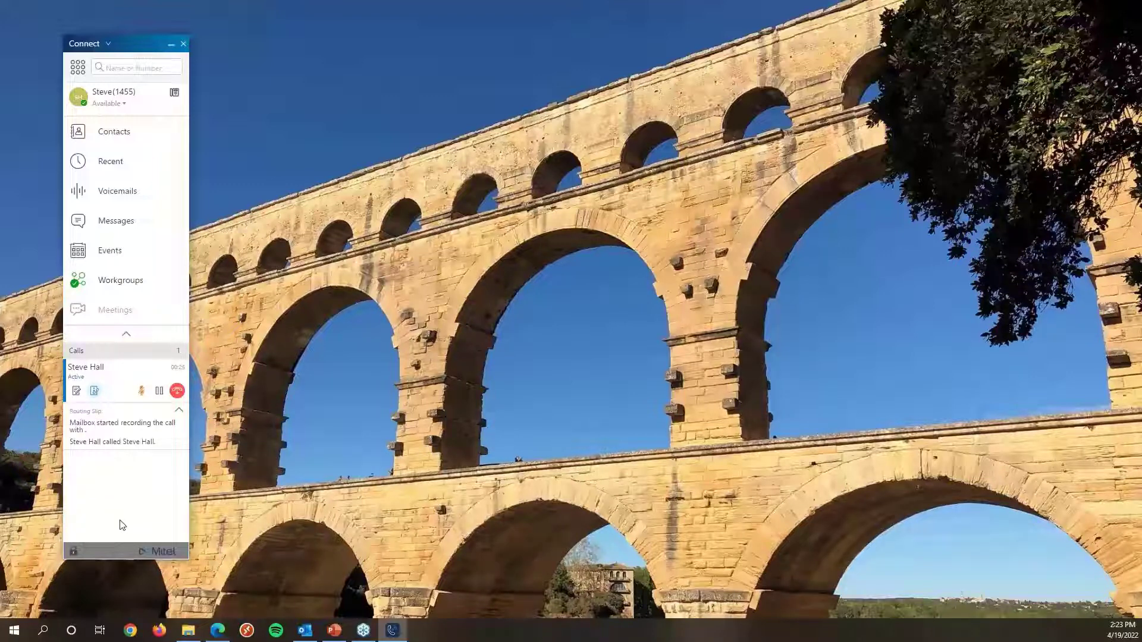
left_click(102, 374)
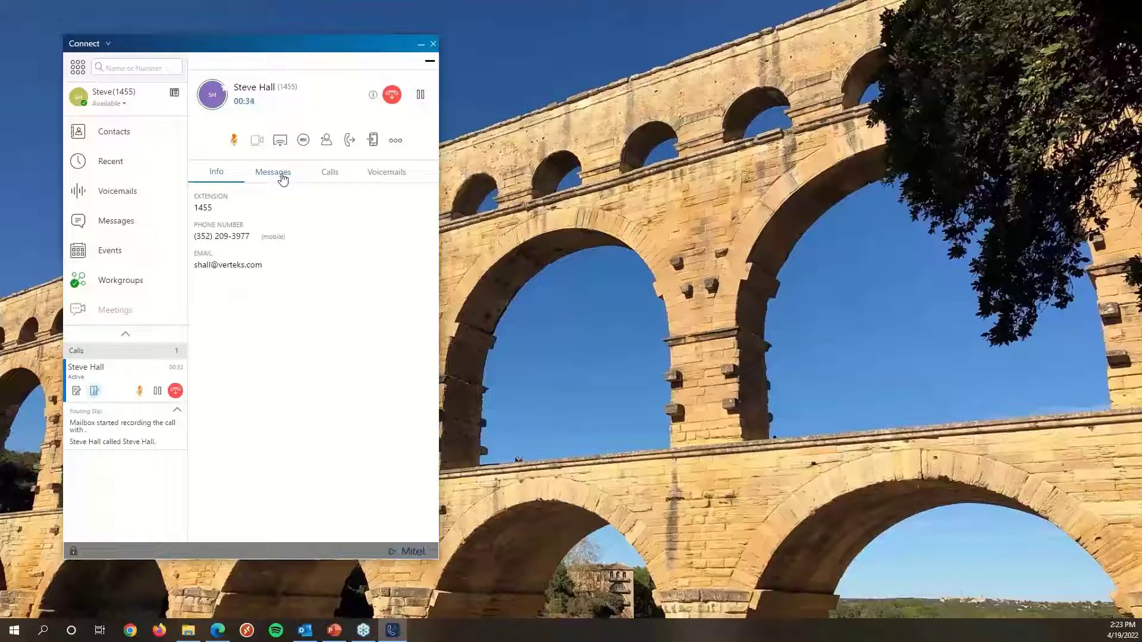
Browse the active call's Calls, Messages and Info tabs.
left_click(331, 179)
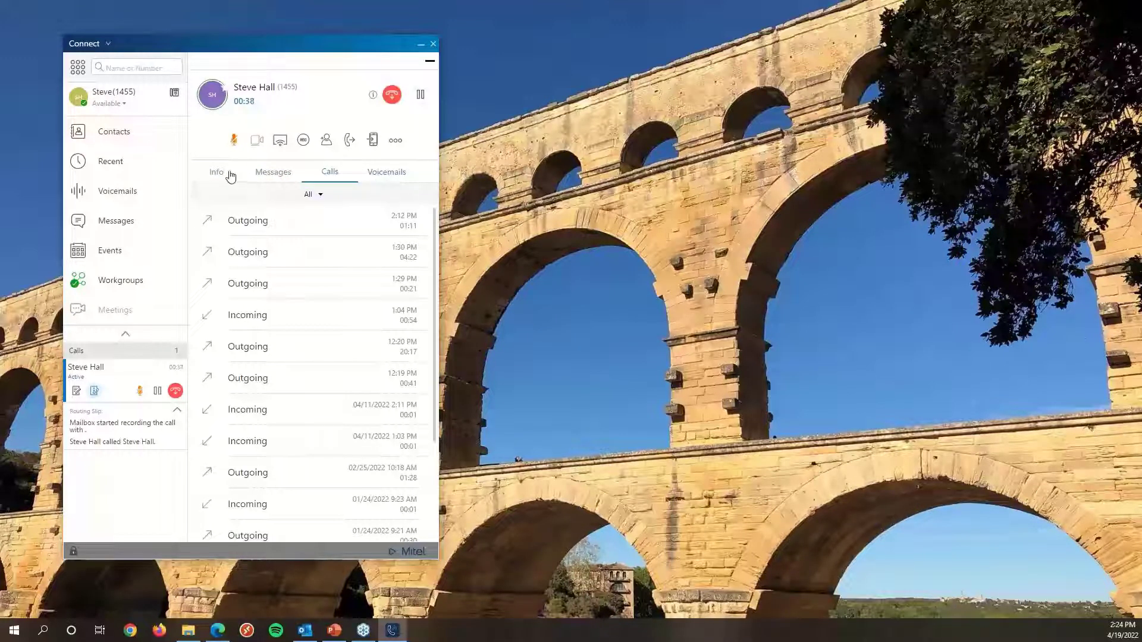
left_click(268, 180)
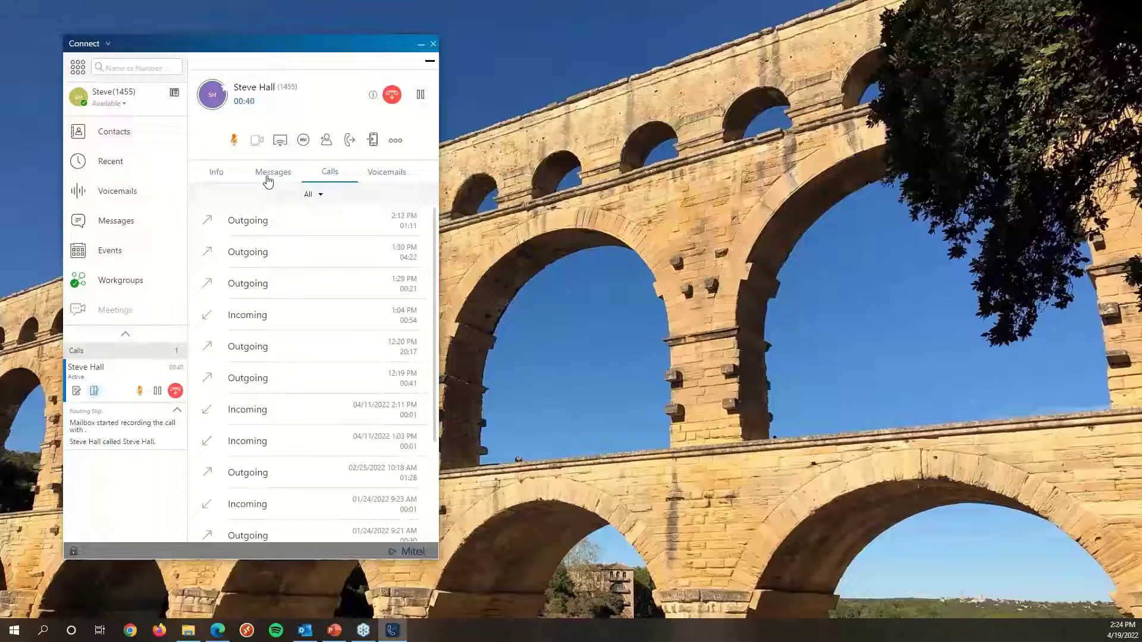
left_click(216, 172)
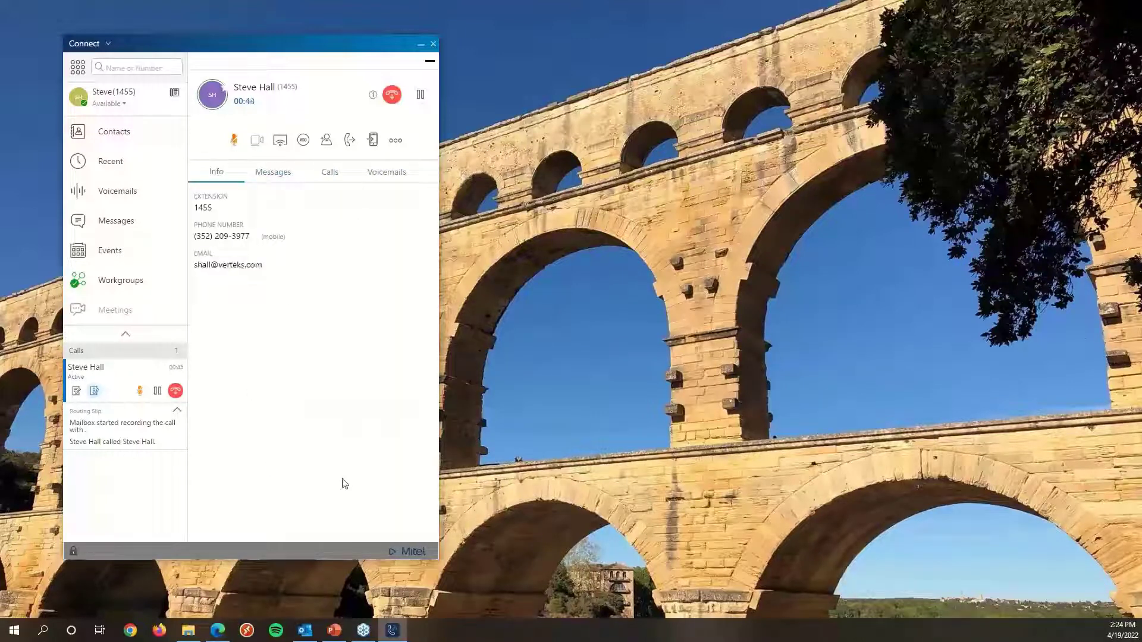
left_click(429, 61)
left_click(112, 133)
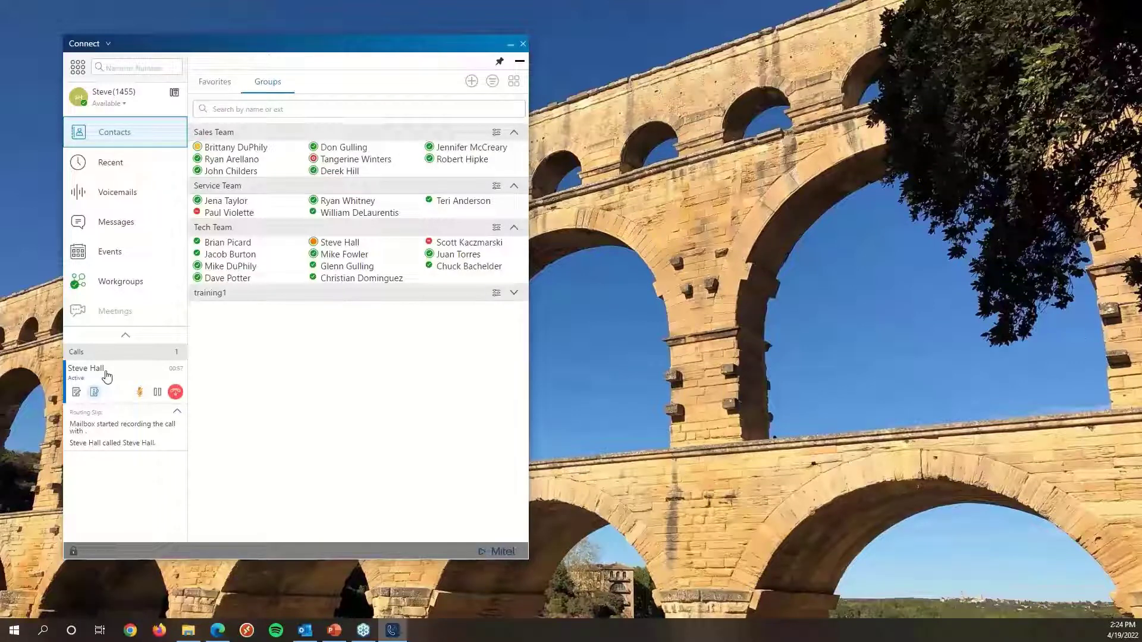
left_click_drag(106, 374, 459, 198)
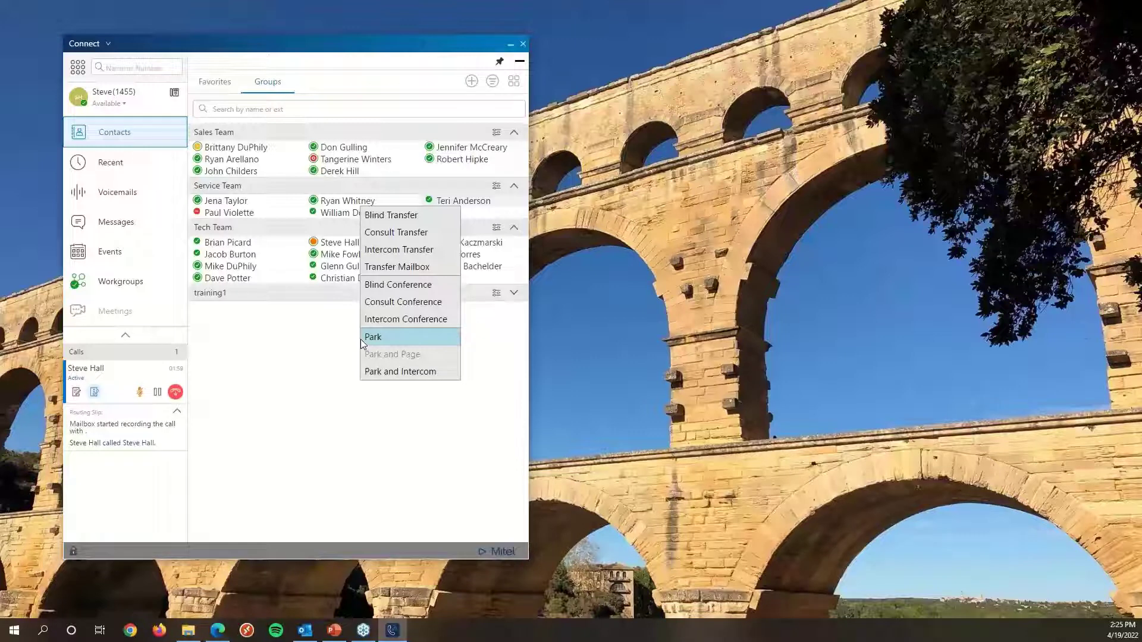
left_click(328, 351)
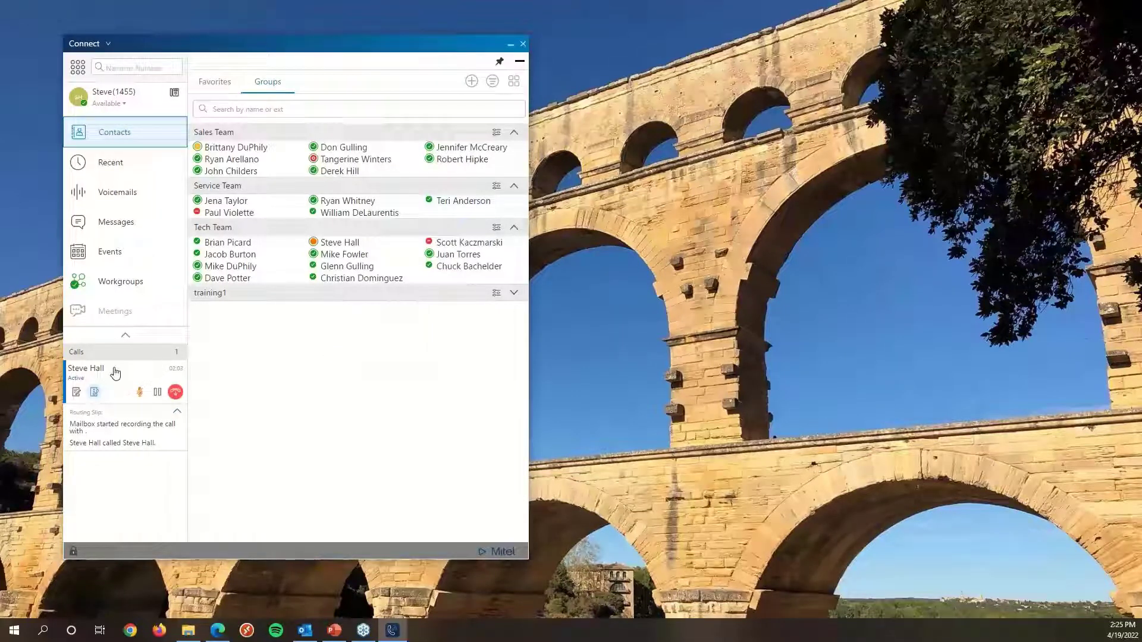
left_click_drag(108, 373, 338, 277)
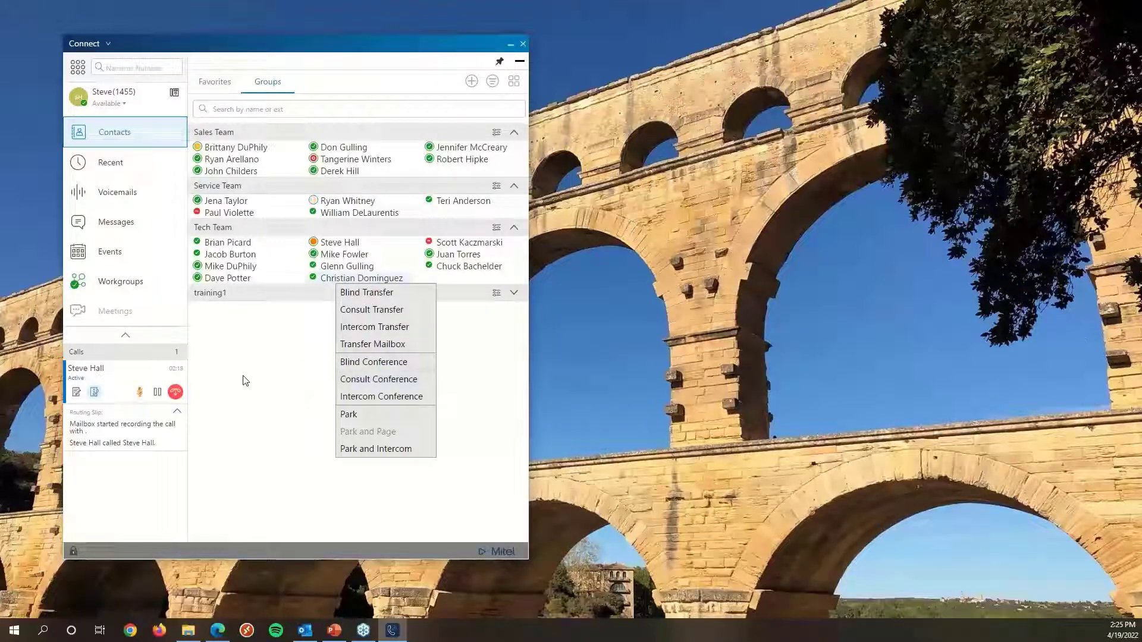
left_click(276, 405)
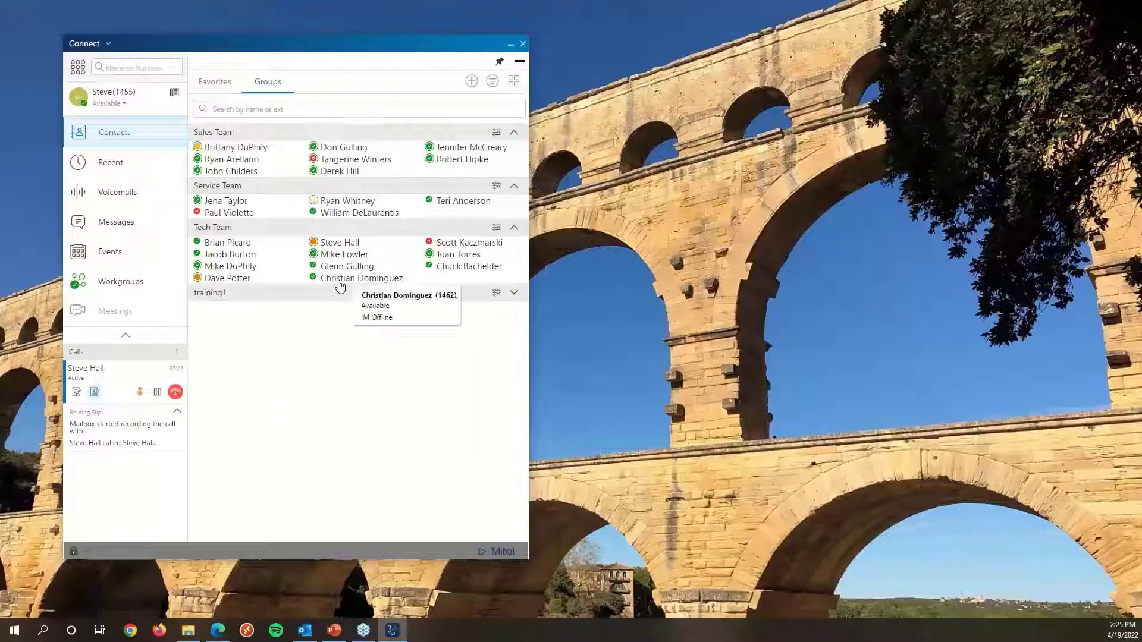
left_click_drag(340, 286, 126, 386)
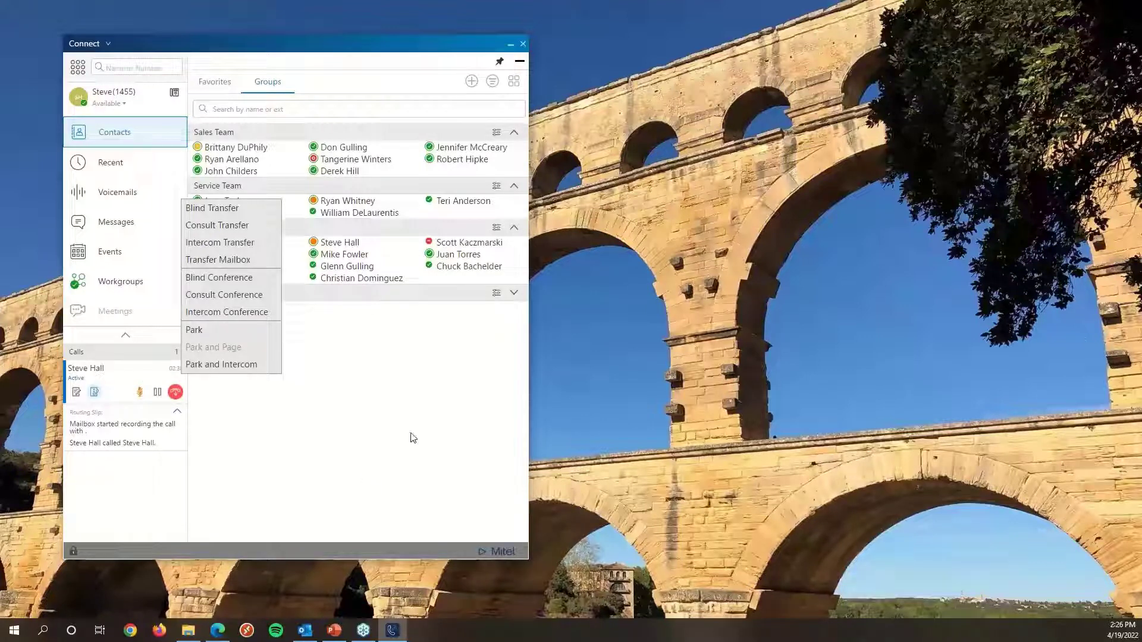
left_click(381, 421)
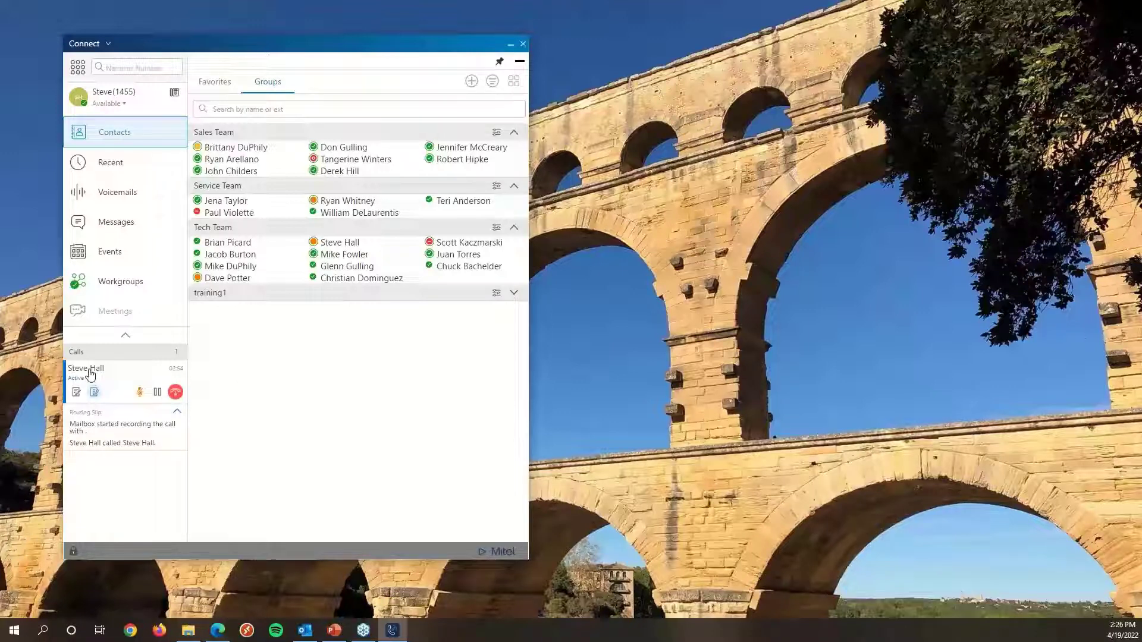
left_click_drag(89, 374, 246, 245)
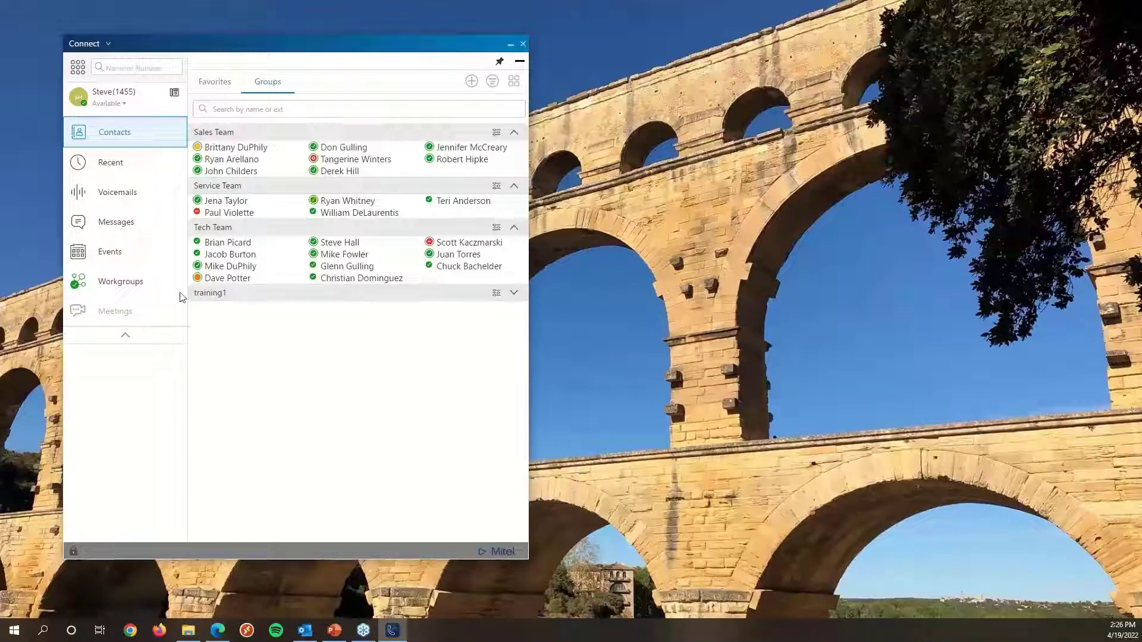
left_click(146, 67)
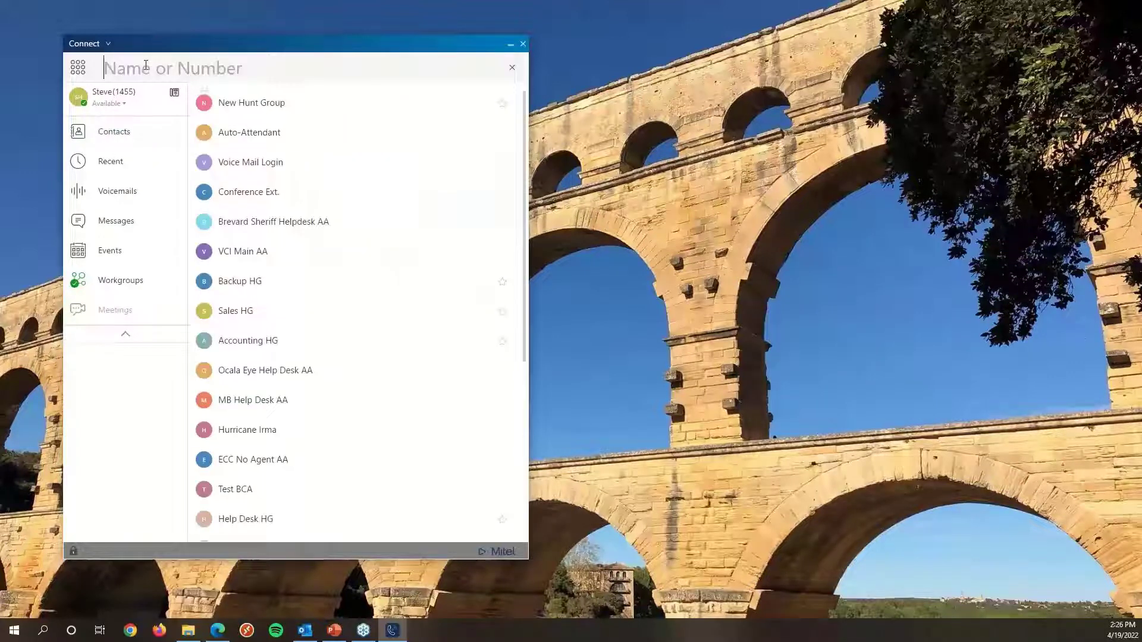
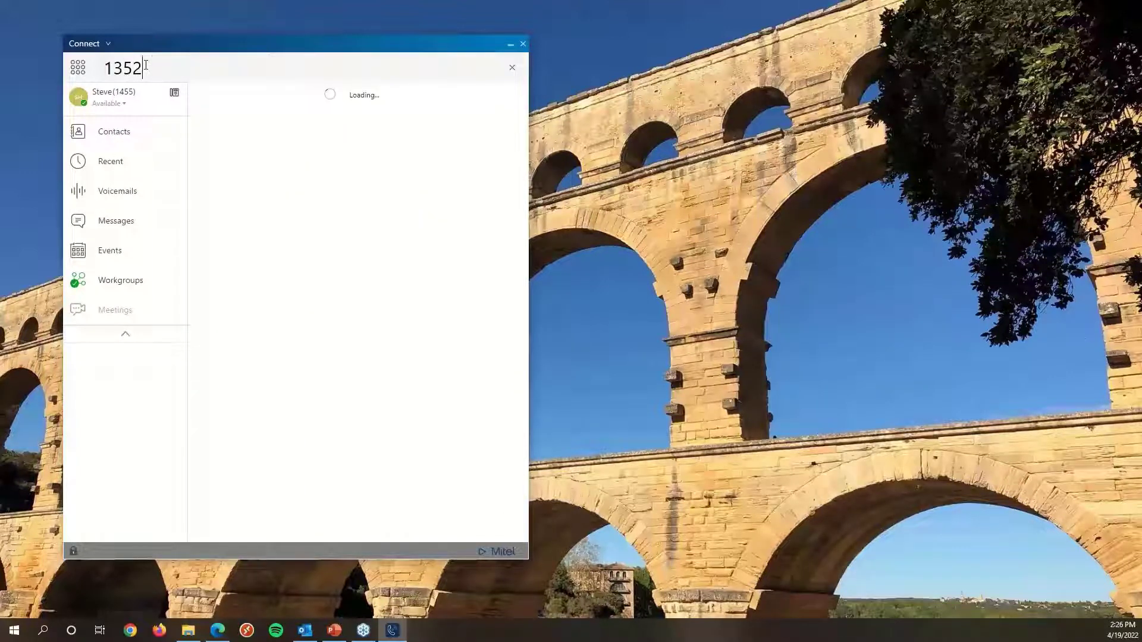
key("Return")
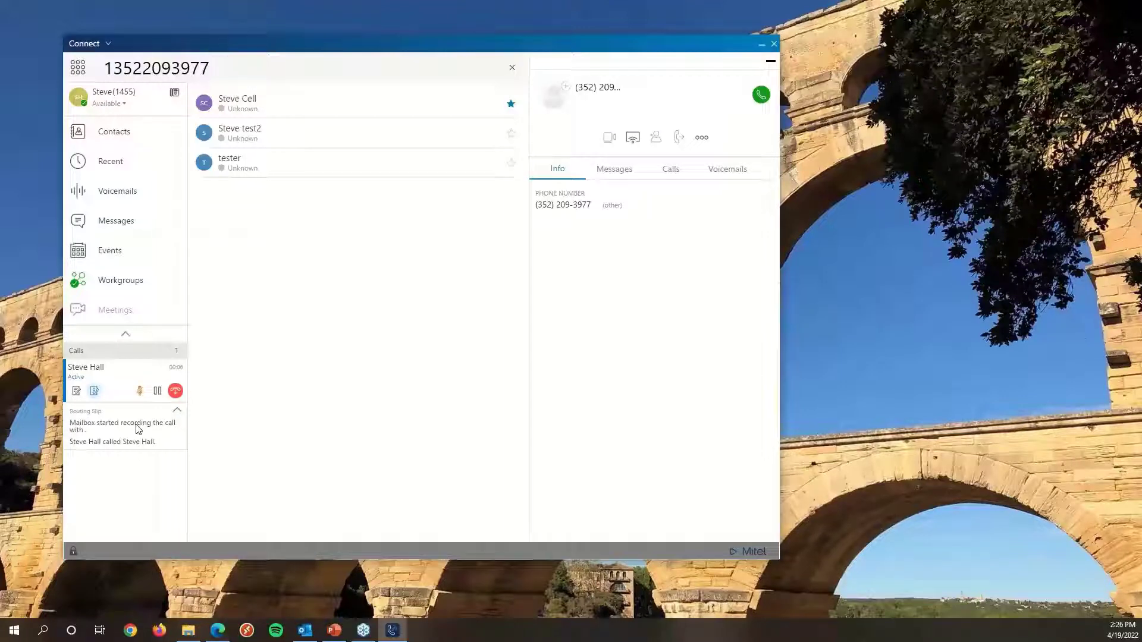
left_click(512, 68)
left_click(521, 61)
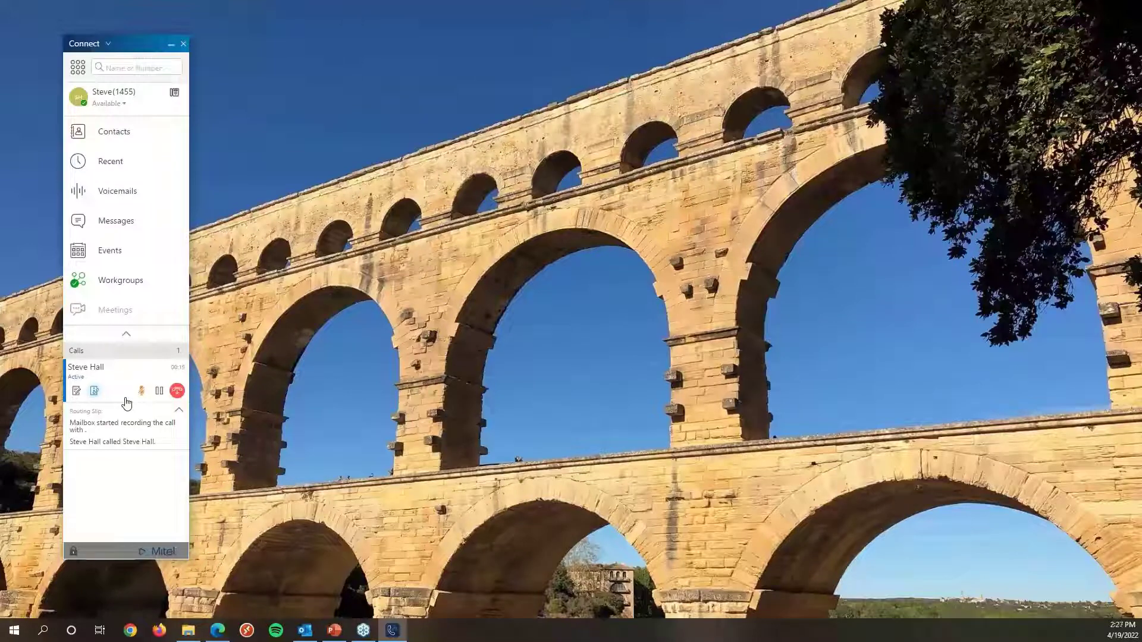
left_click(110, 375)
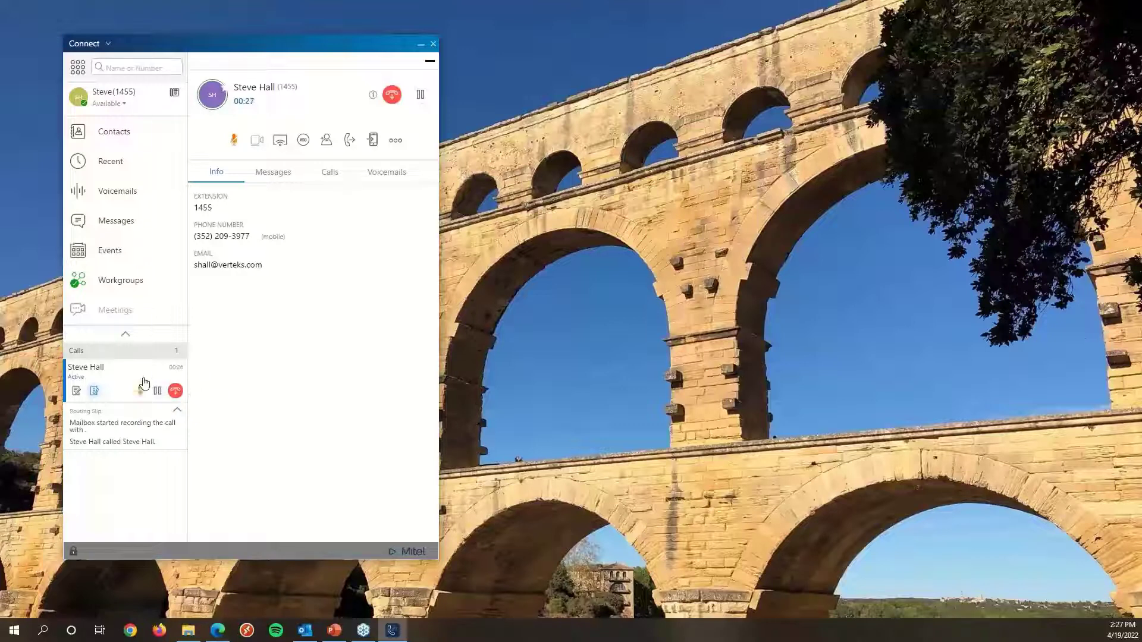
left_click(350, 142)
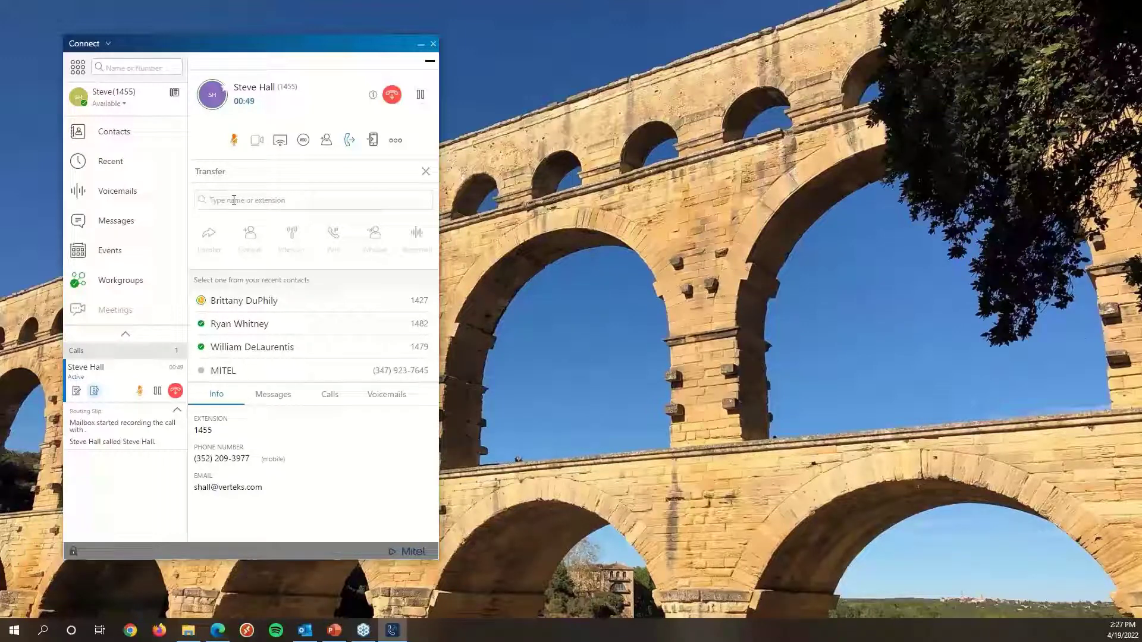
type("brian")
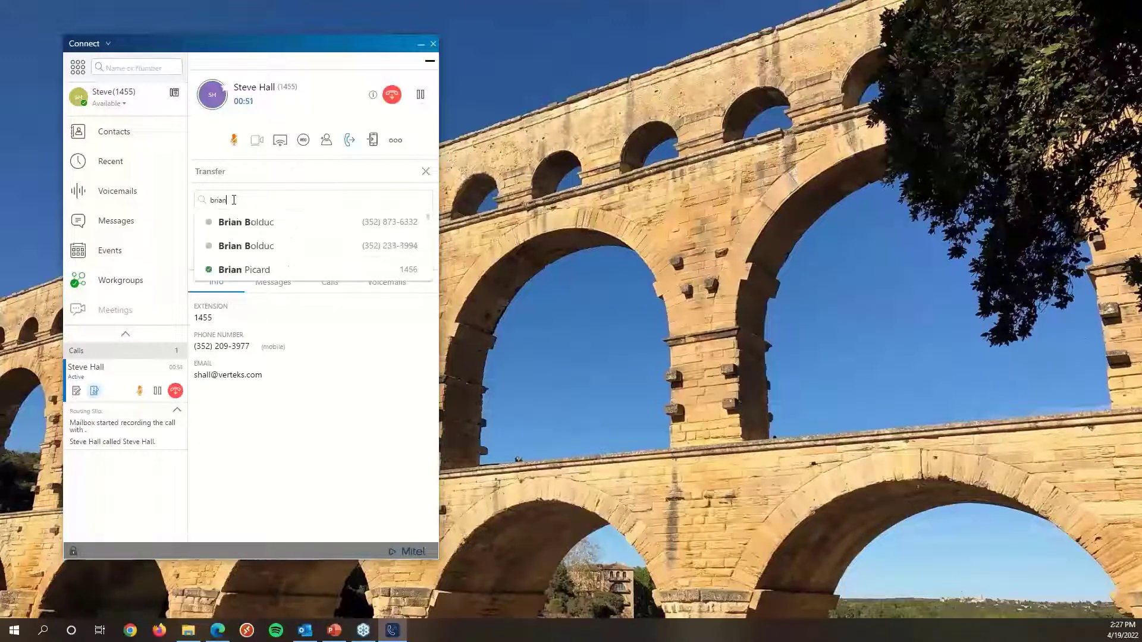
left_click(270, 273)
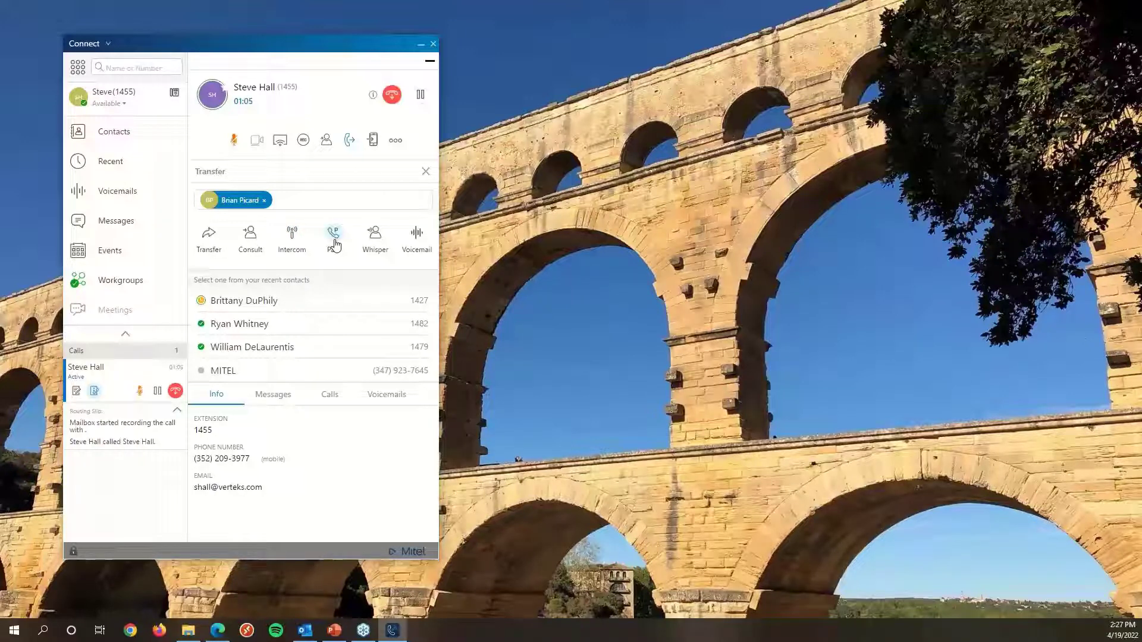
left_click(334, 238)
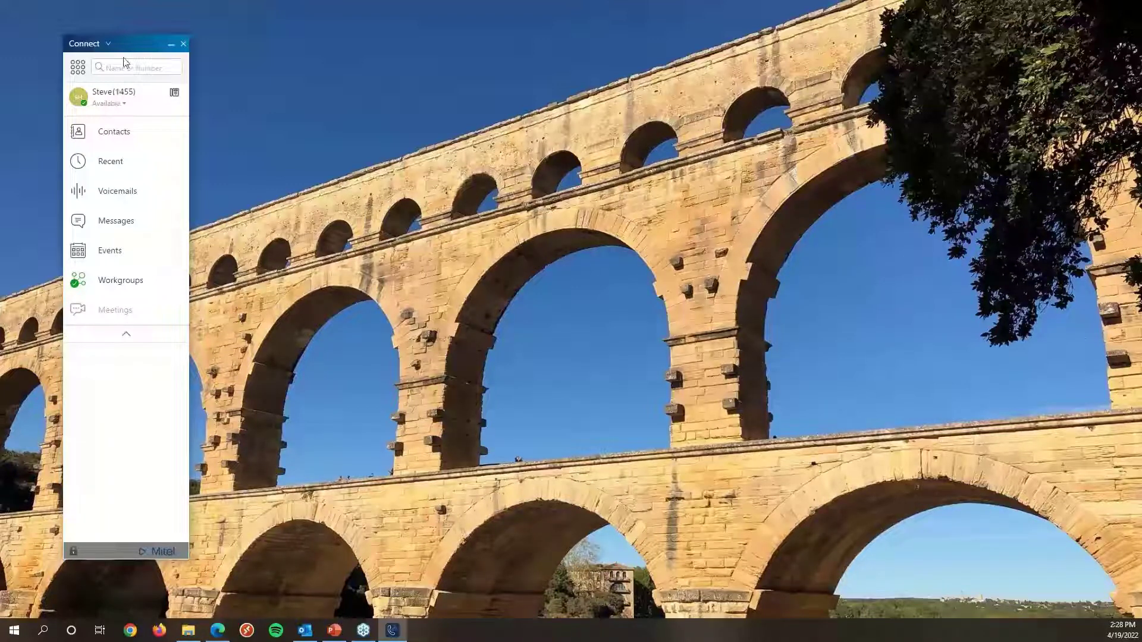
Open the profile page and set incoming calls to ring the softphone on the Default device.
left_click_drag(132, 46, 135, 49)
left_click(105, 101)
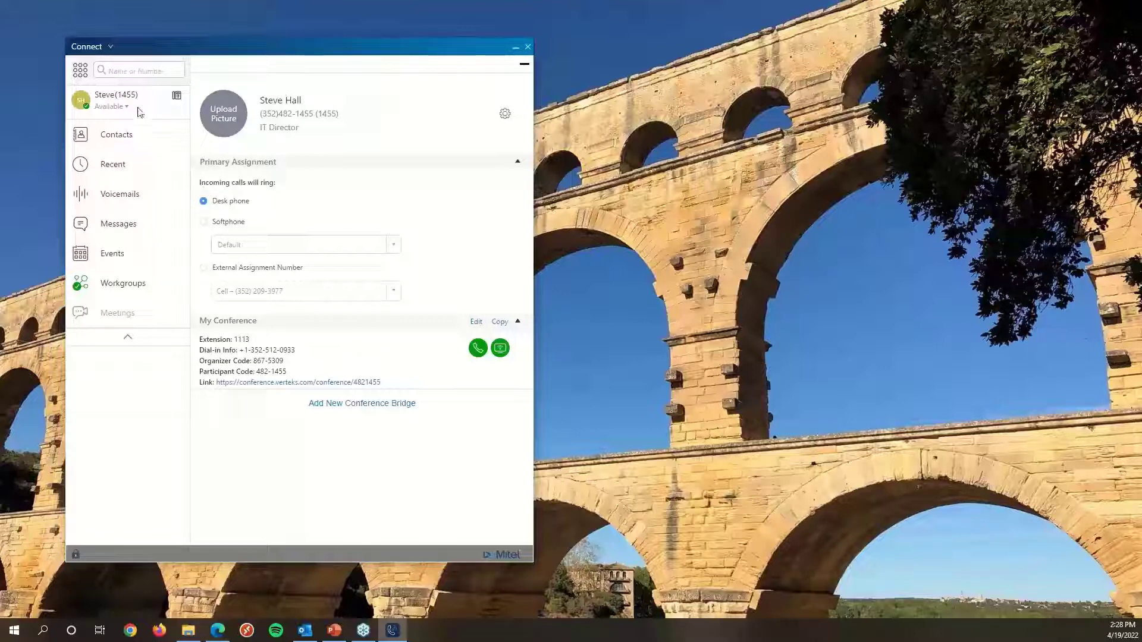
left_click(204, 222)
left_click(231, 249)
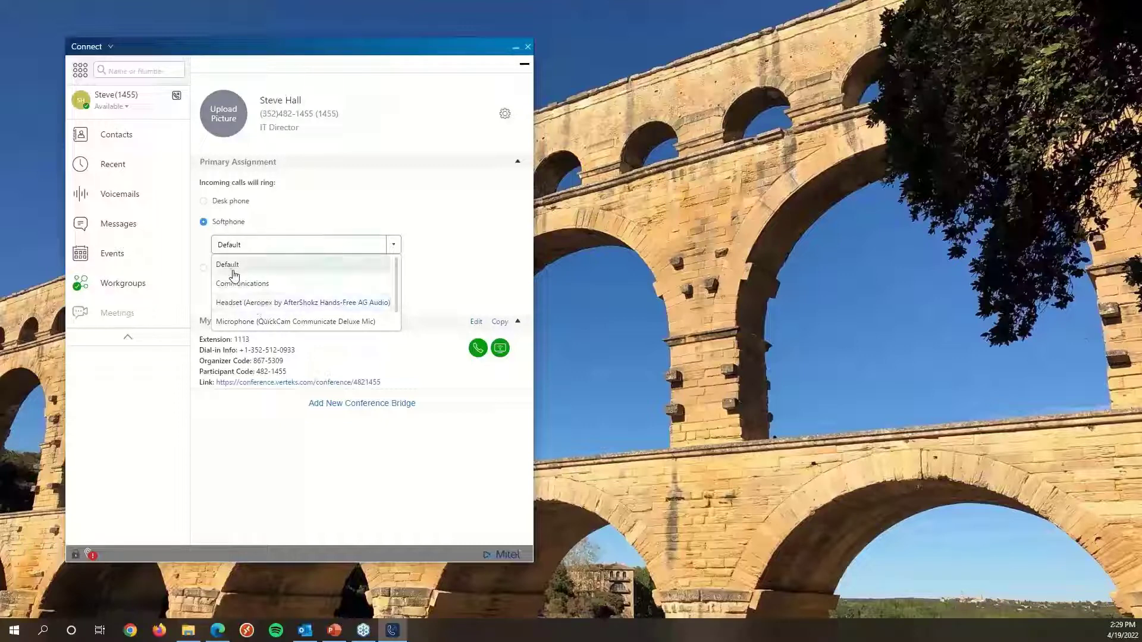
left_click(351, 220)
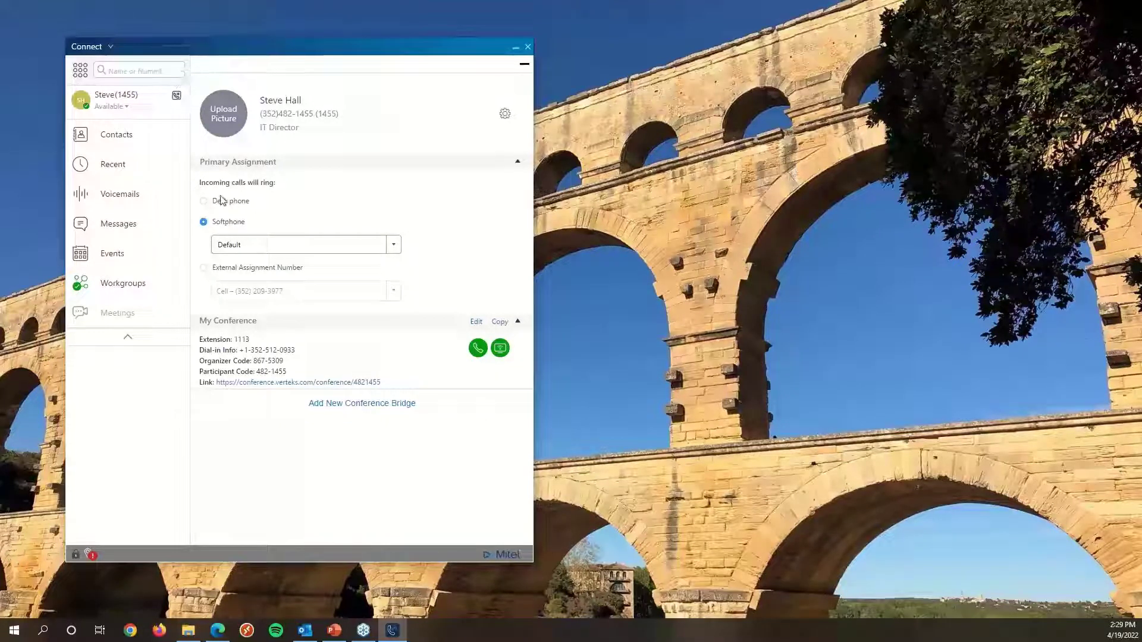
Switch the primary assignment from desk phone and softphone to the external assignment number.
left_click(203, 203)
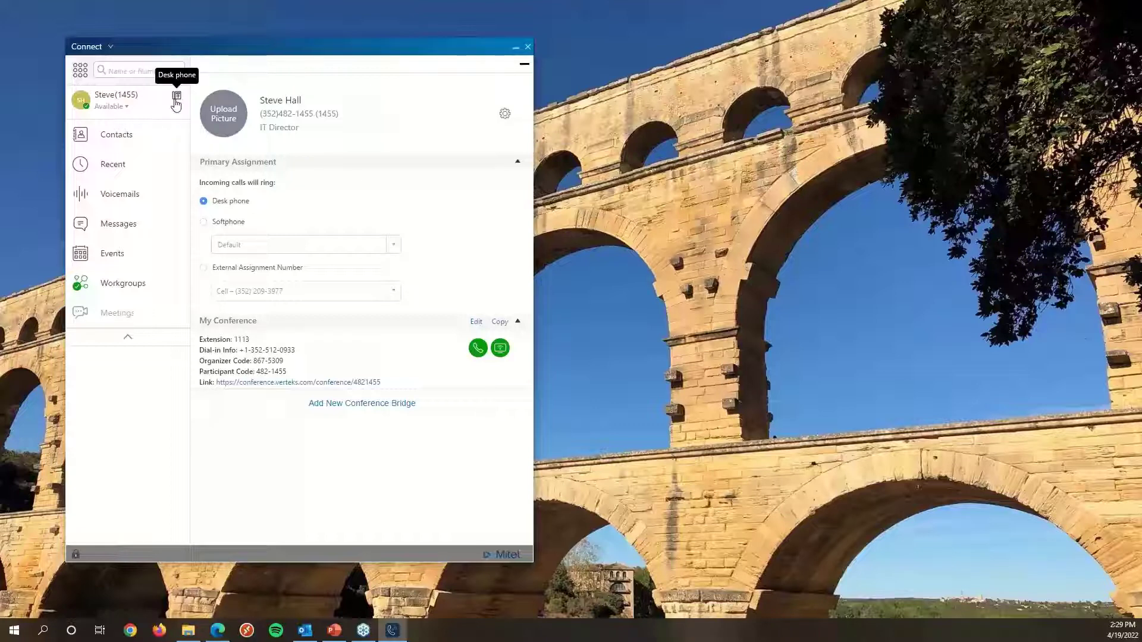
left_click(205, 225)
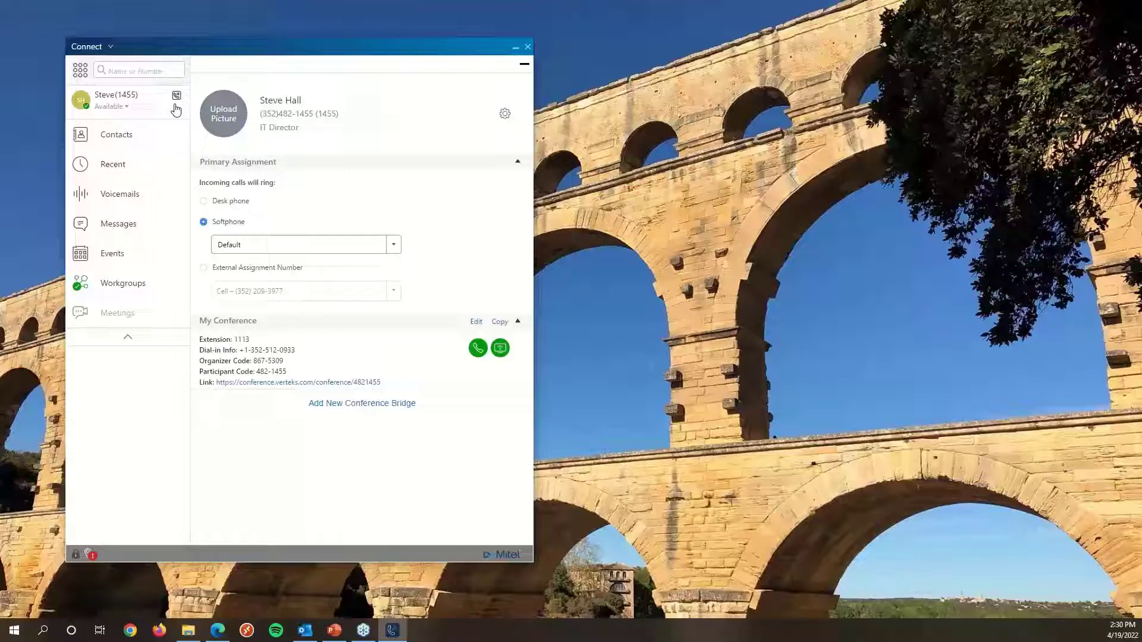
left_click(203, 268)
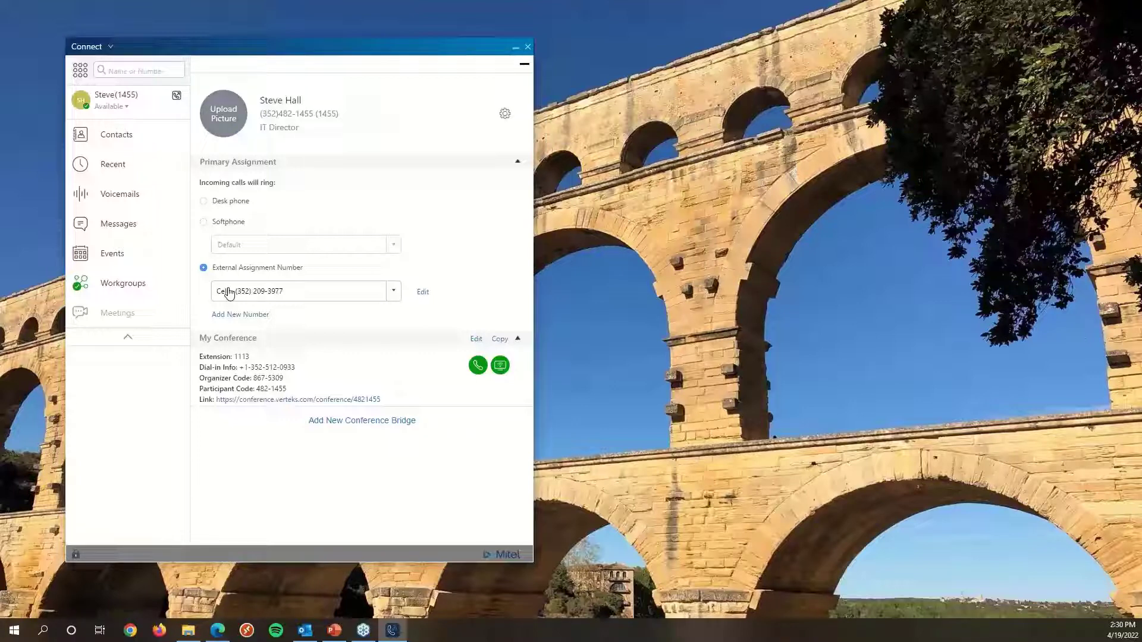
Open the cell number's edit dialog, review its connect options and remove prompt, then close it without changes.
left_click(423, 293)
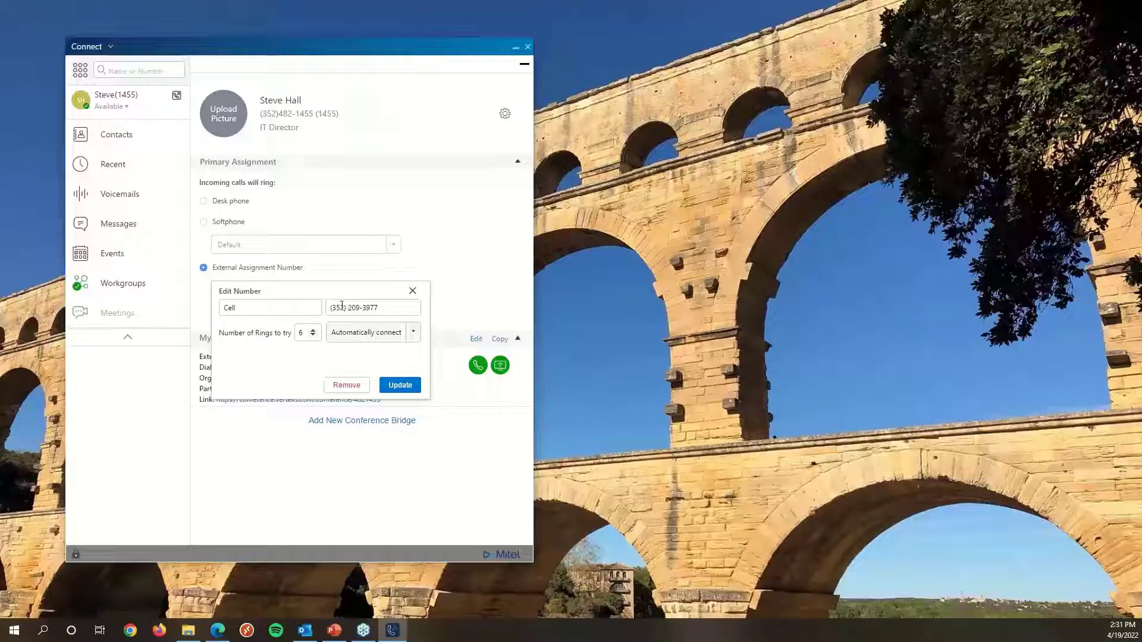
left_click_drag(274, 310, 204, 313)
left_click(259, 312)
left_click(366, 338)
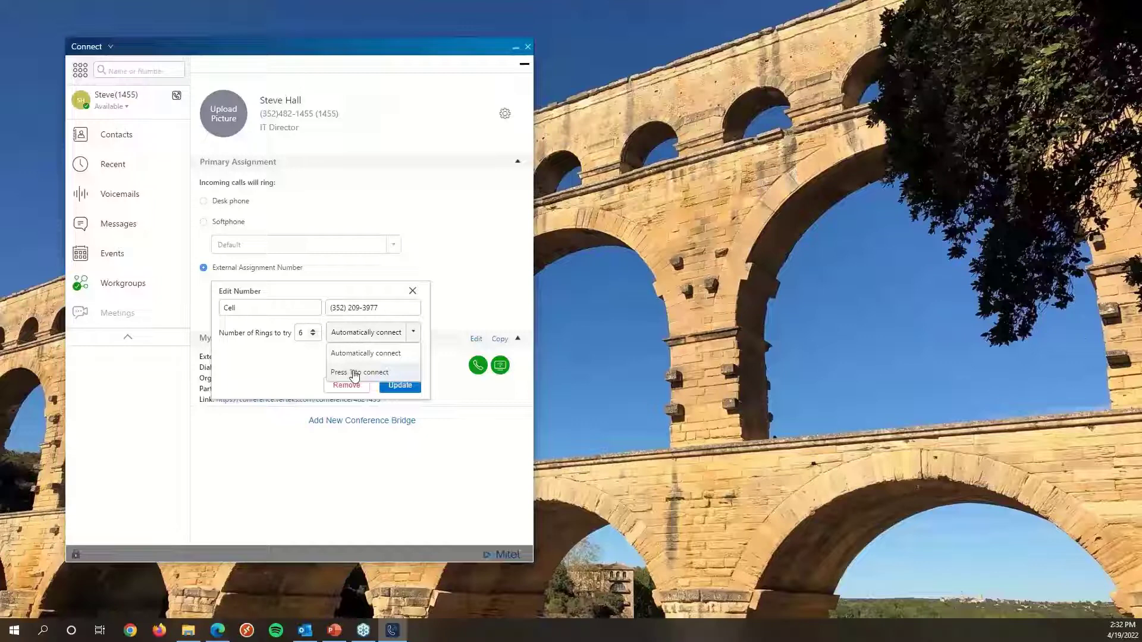
left_click(292, 373)
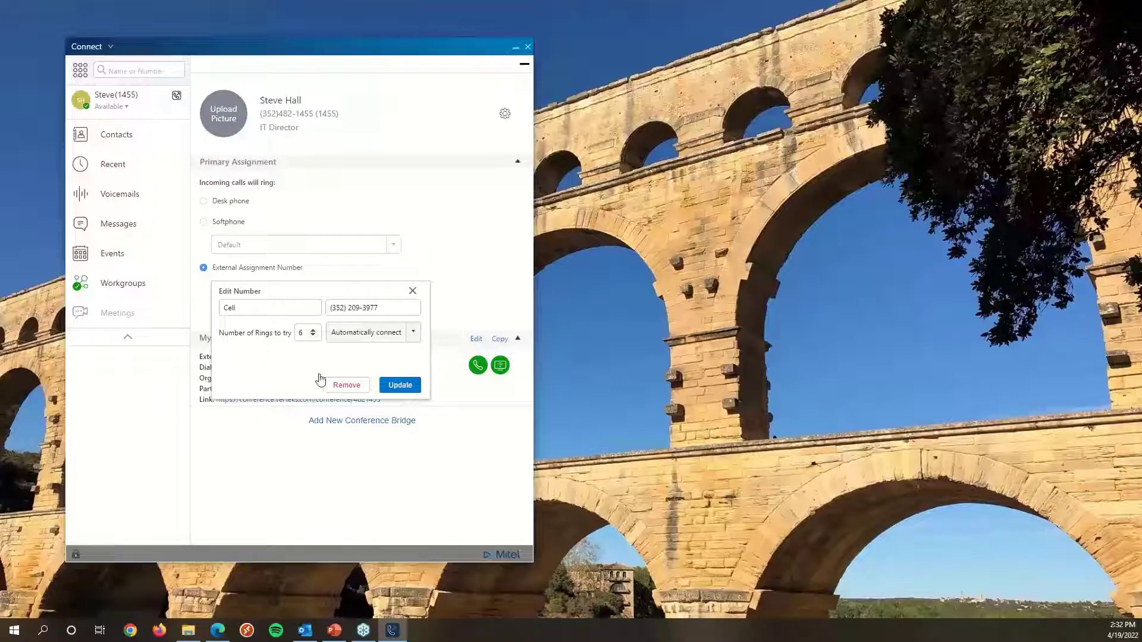
left_click(340, 388)
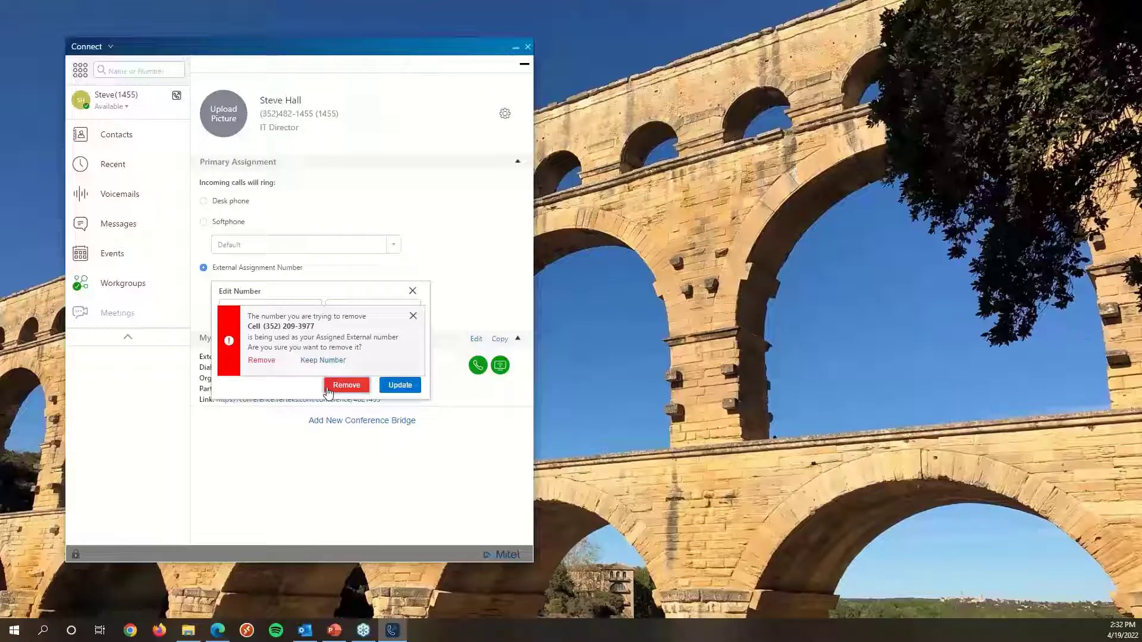
left_click(414, 293)
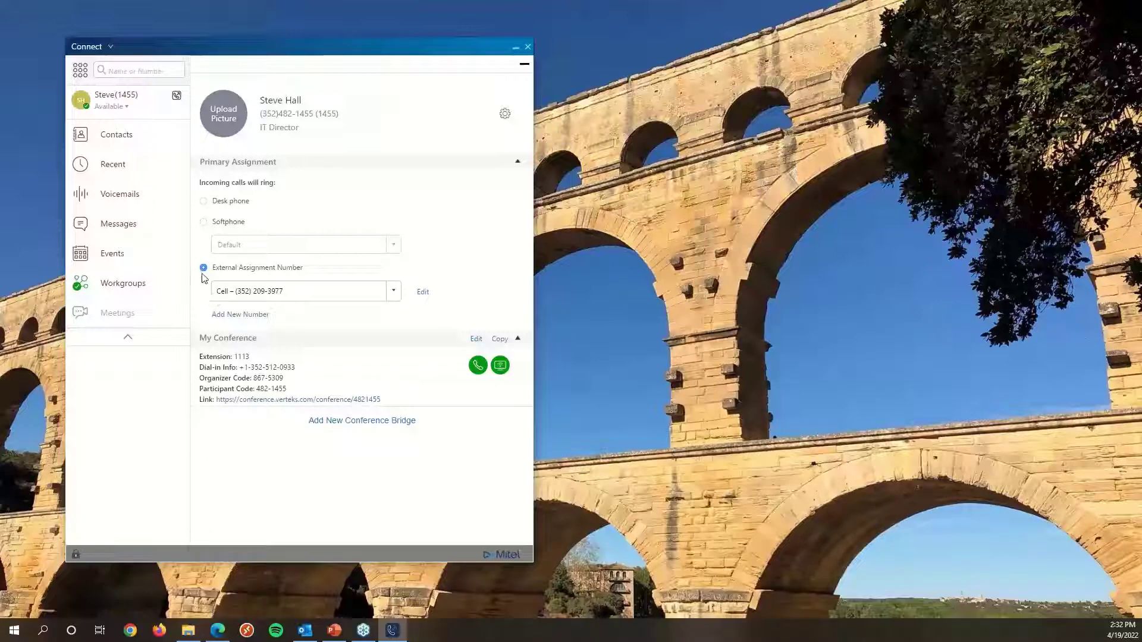
Set incoming calls back to ring the desk phone.
left_click(203, 202)
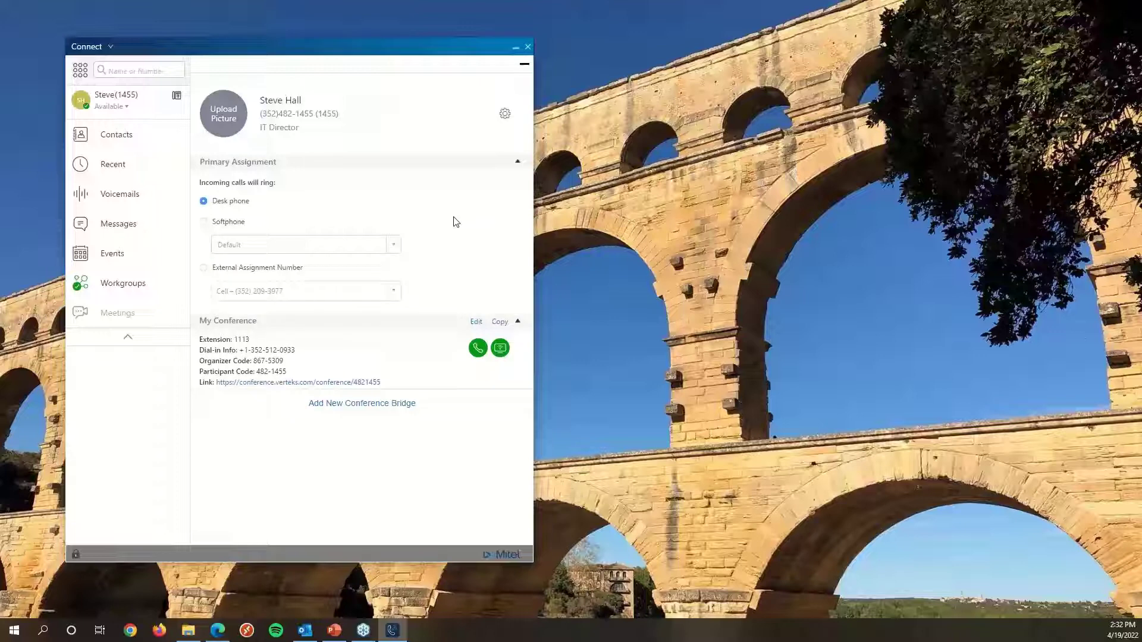
left_click(116, 100)
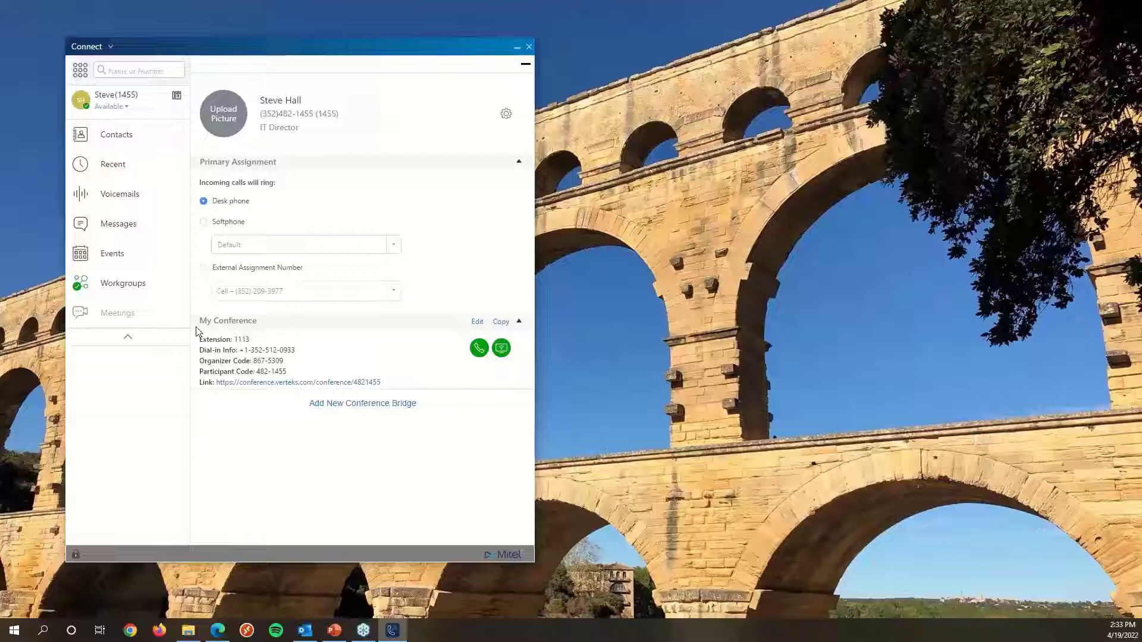
left_click_drag(260, 361, 284, 373)
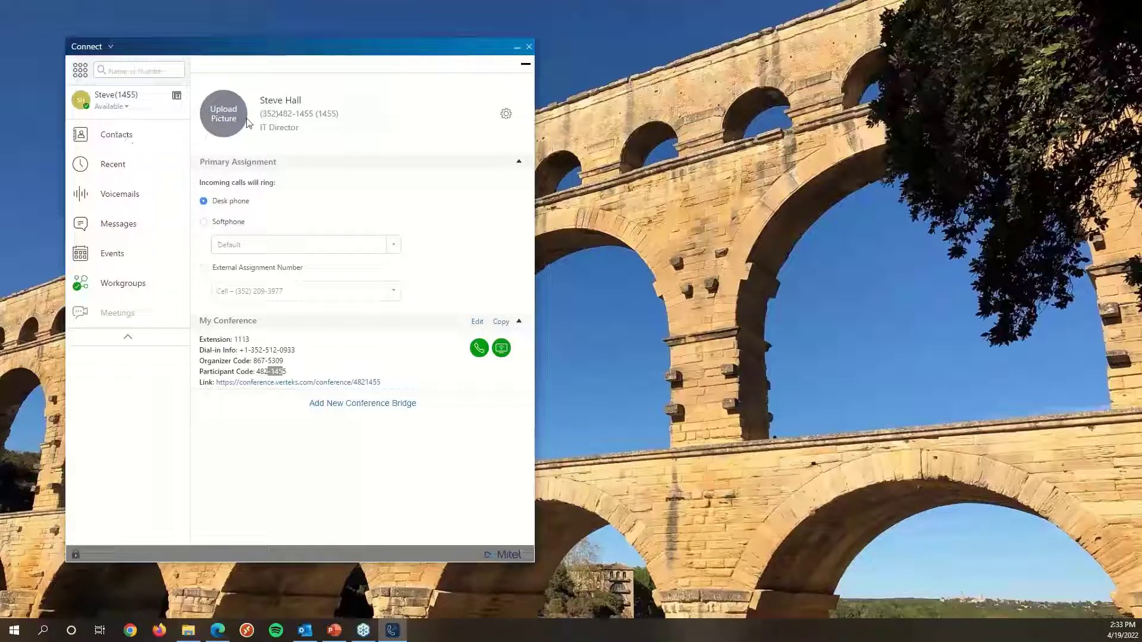
Collapse the profile page and open the availability status menu.
left_click(115, 103)
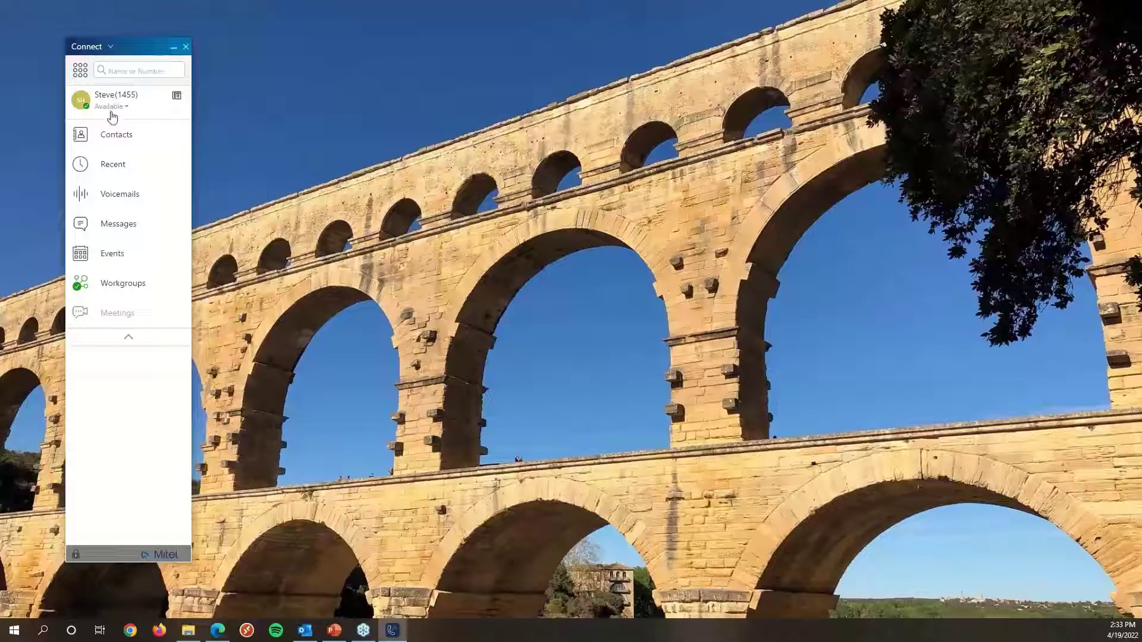
left_click(111, 113)
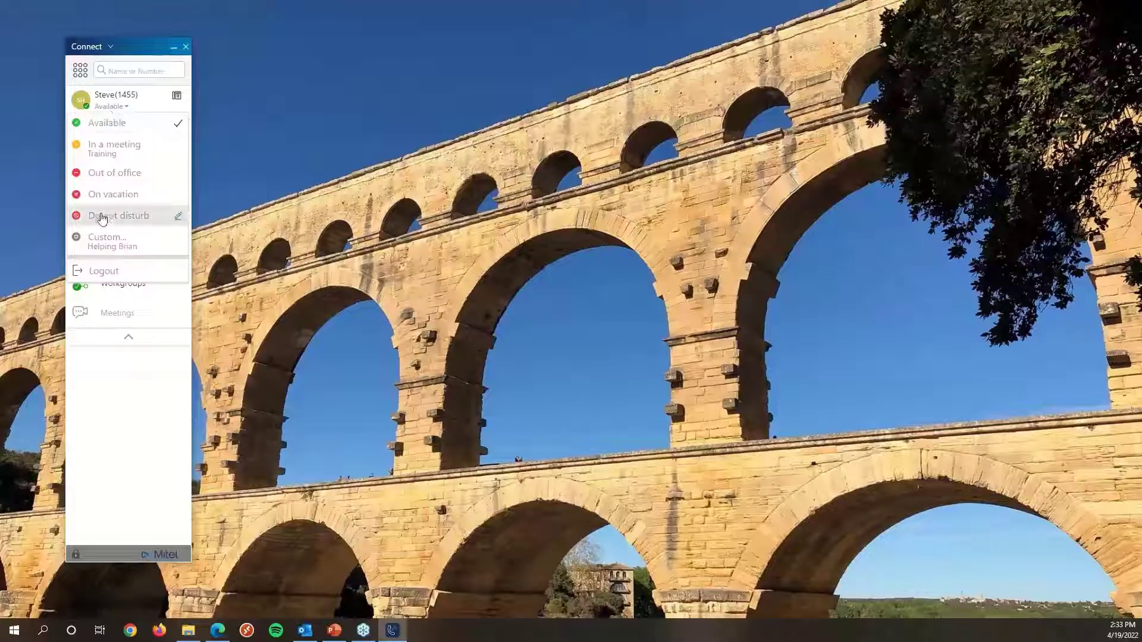
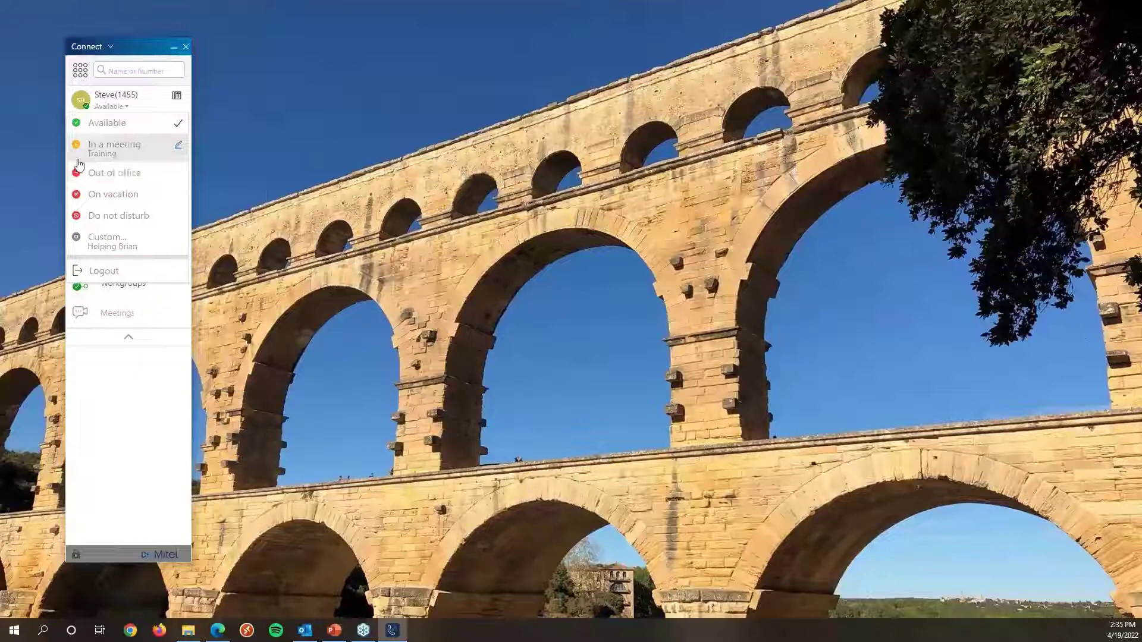
Open the In a meeting status's additional note editor and close it with Done.
left_click(117, 108)
left_click(118, 109)
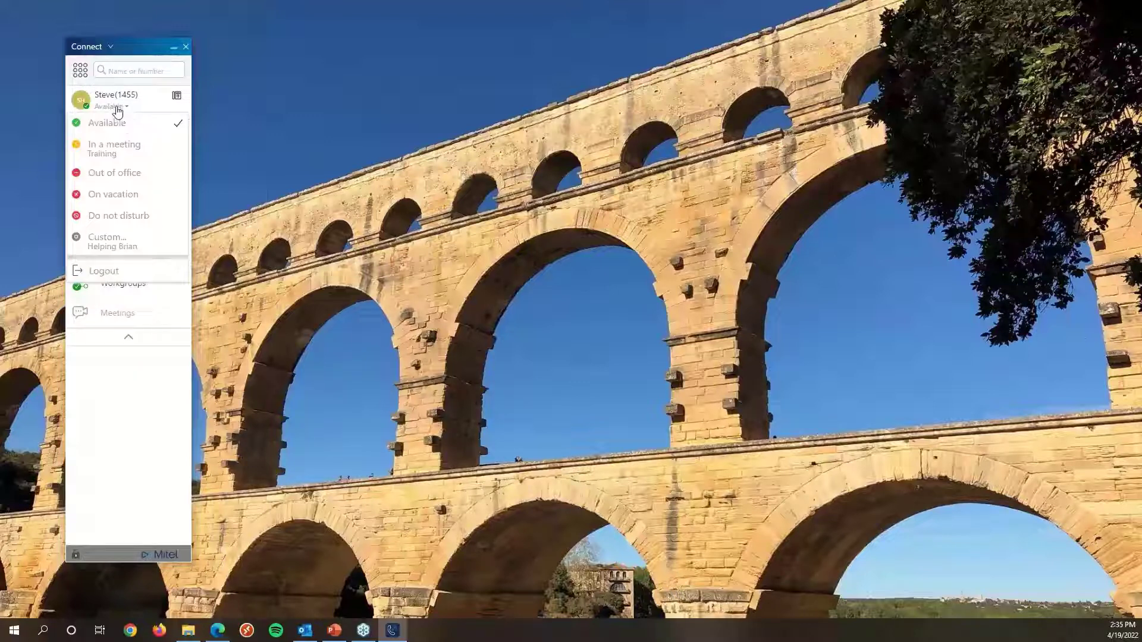
left_click(127, 151)
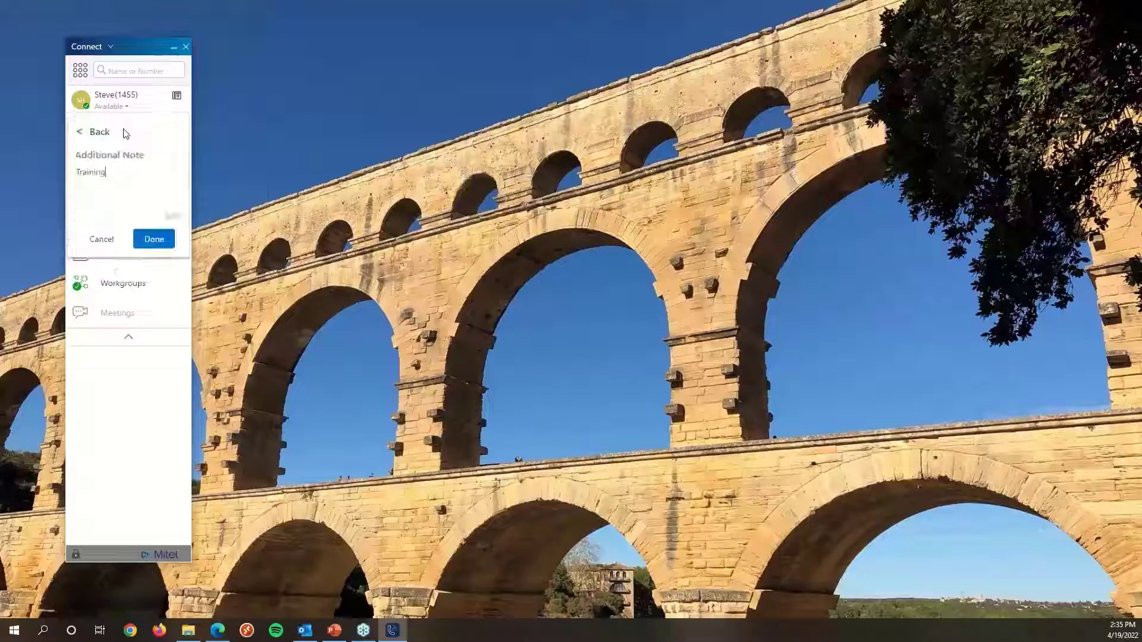
left_click(151, 238)
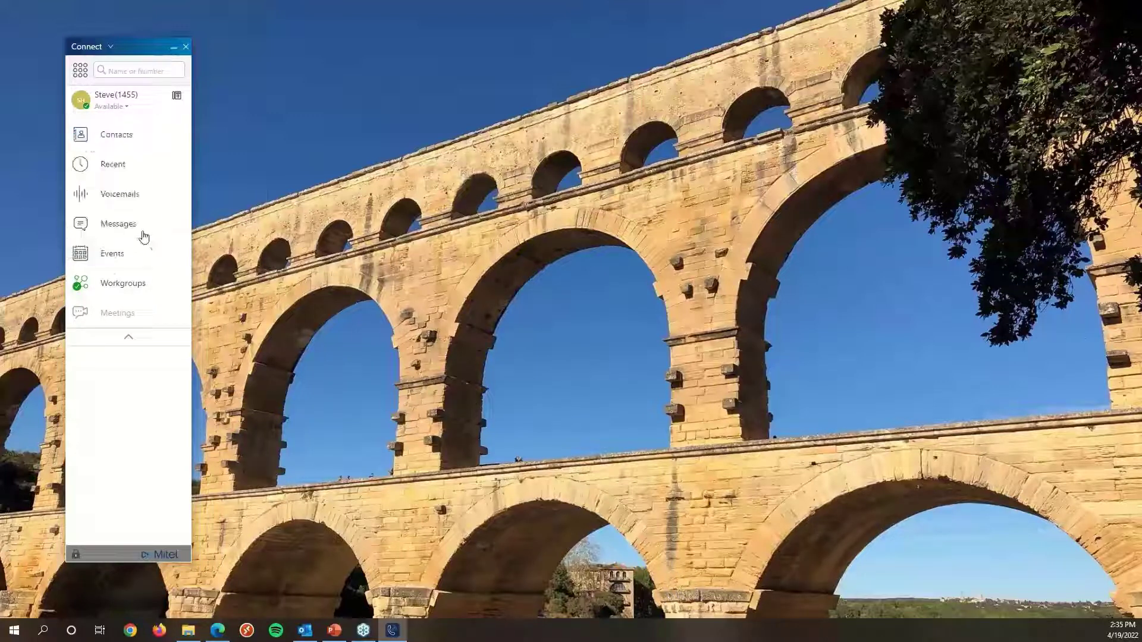
Set the availability status to Out of office.
left_click(111, 108)
left_click(103, 203)
left_click(115, 108)
left_click(115, 173)
Edit the In a meeting note, go back, and set the availability to In a meeting with the note Training.
left_click(114, 109)
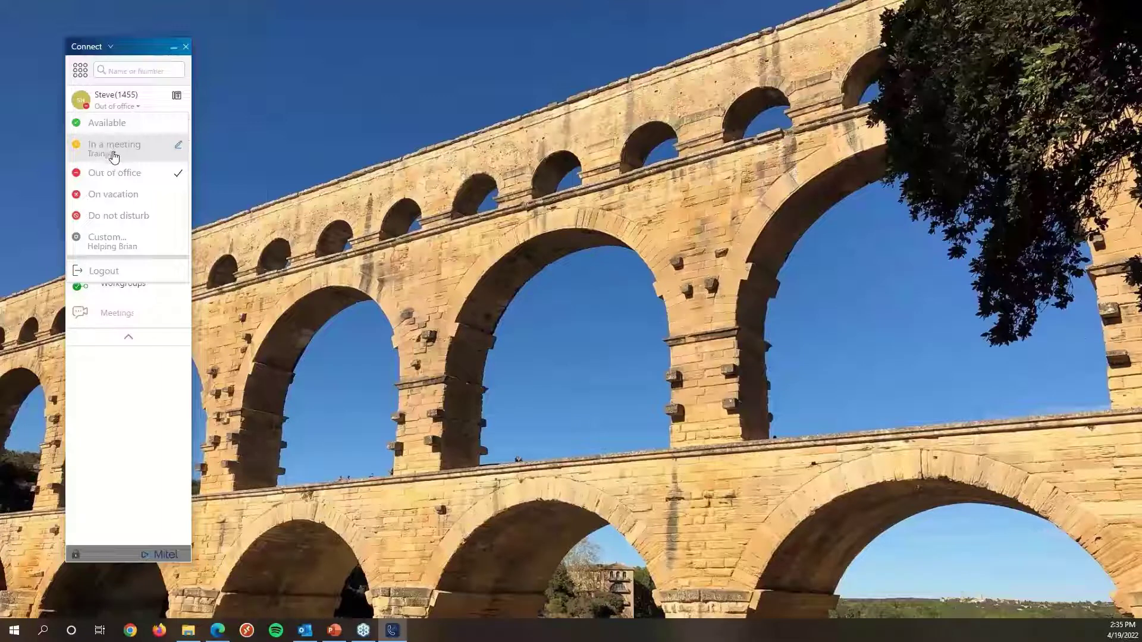
left_click(177, 146)
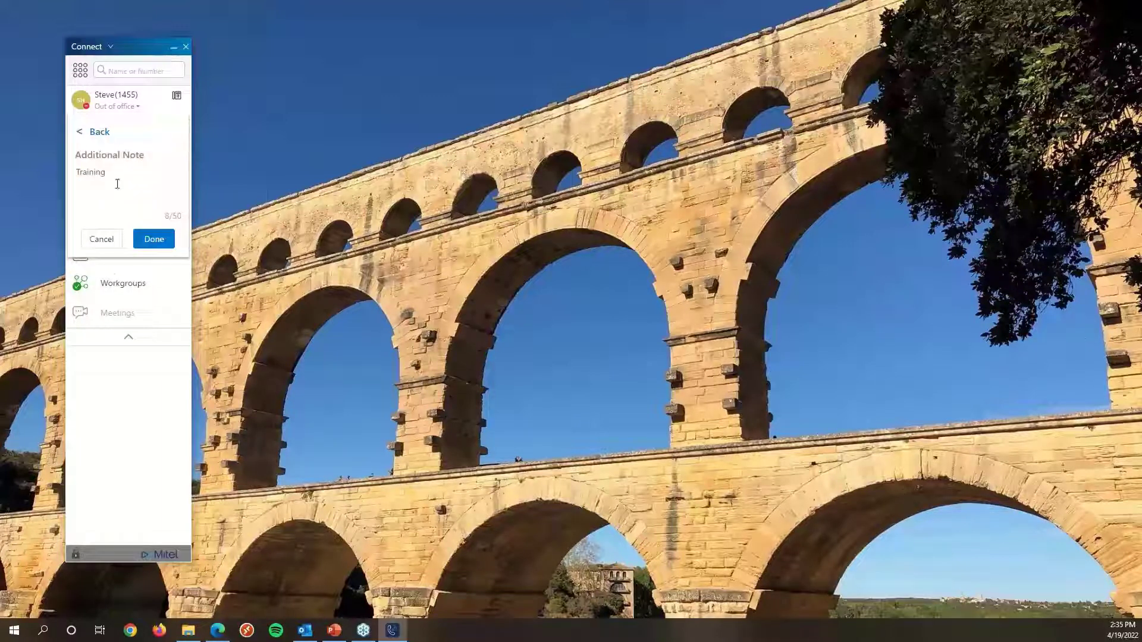
left_click(133, 110)
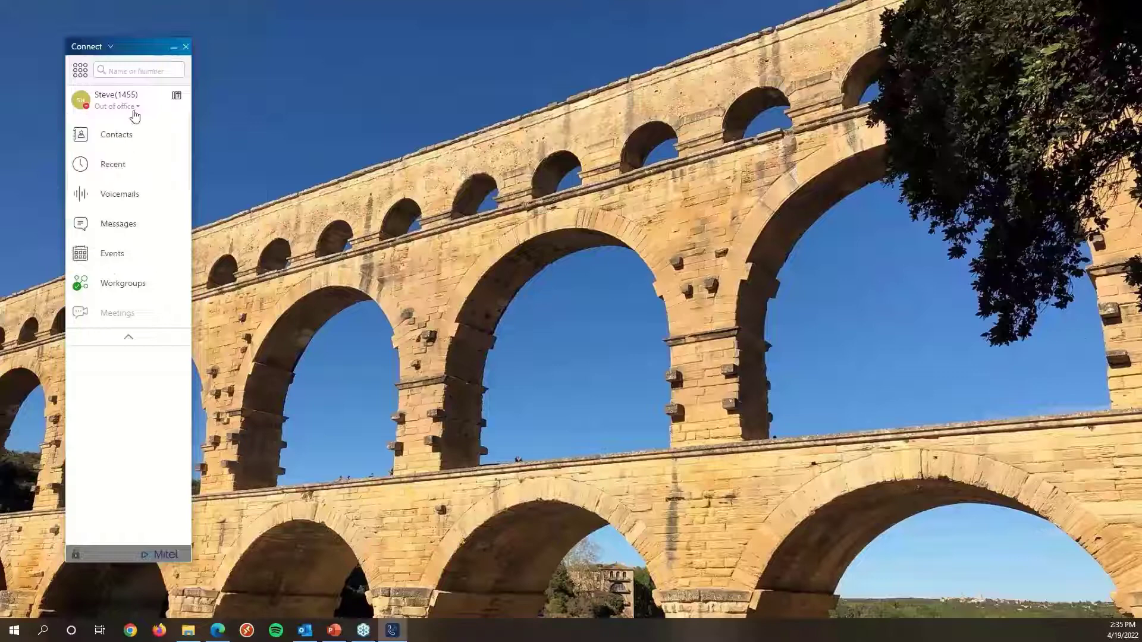
left_click(139, 111)
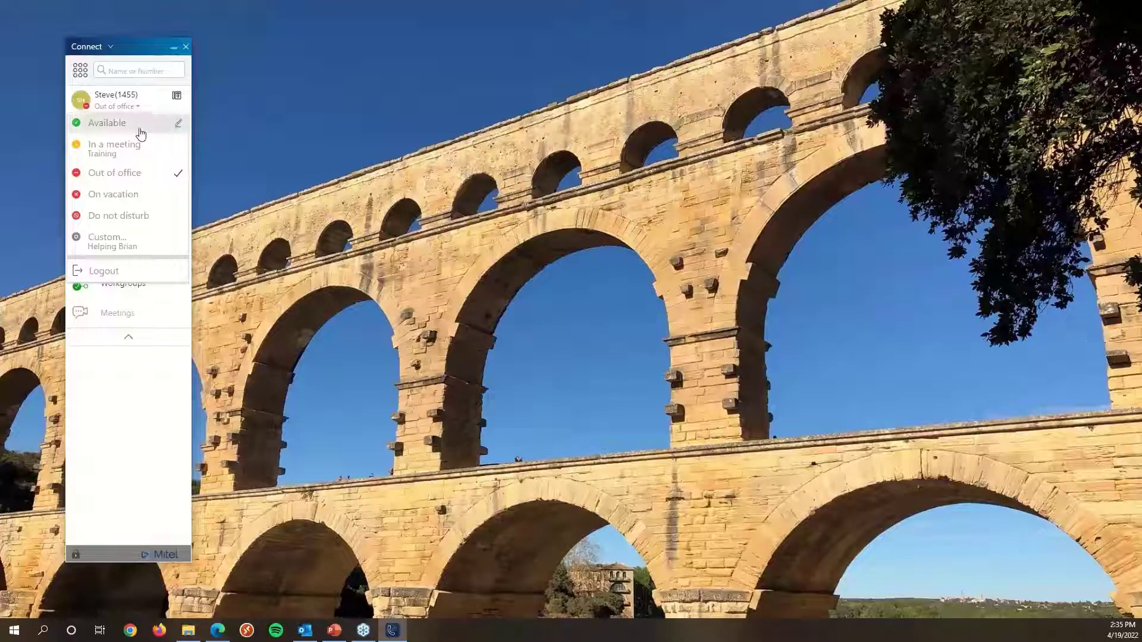
mouse_move(132, 148)
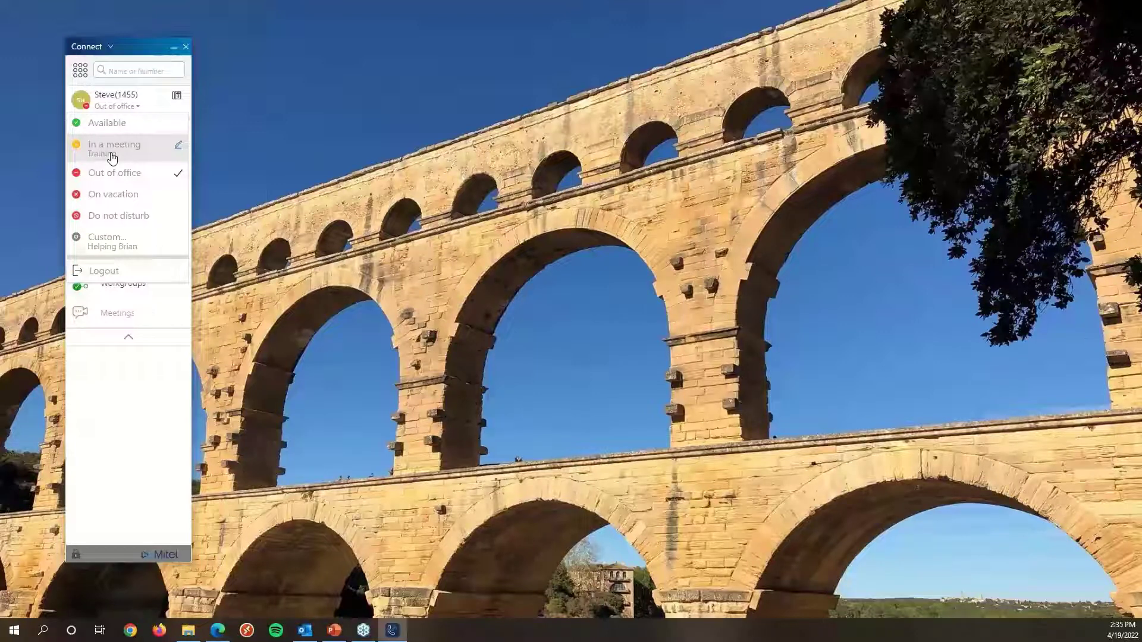
left_click(178, 150)
mouse_move(106, 173)
left_mouse_down()
mouse_move(83, 172)
mouse_move(118, 172)
left_mouse_up()
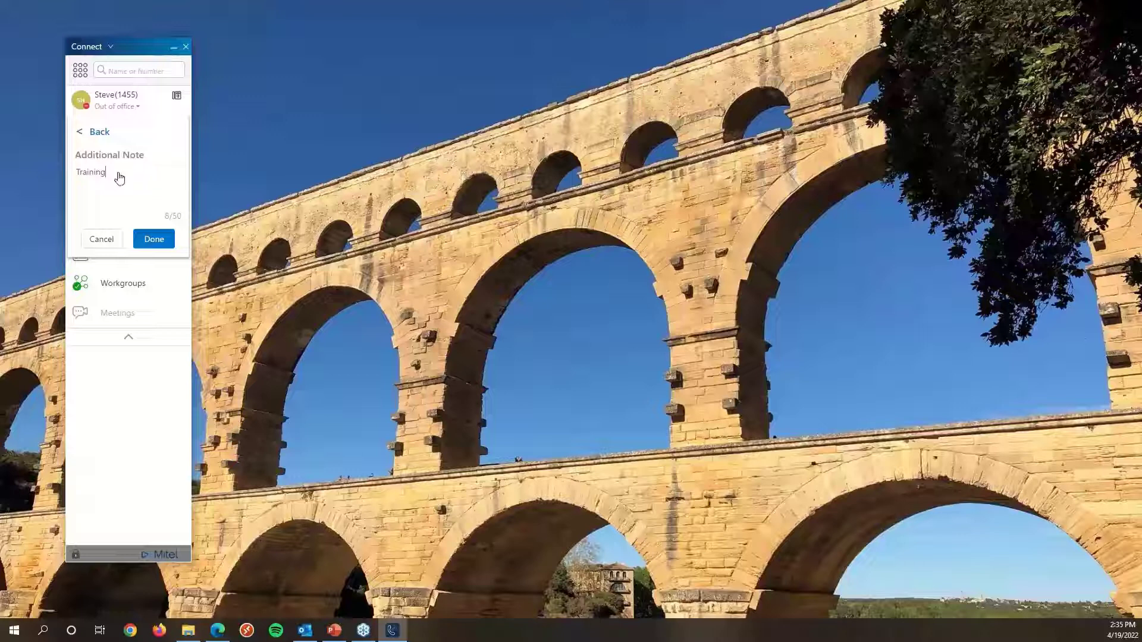
left_click(80, 131)
left_click(99, 174)
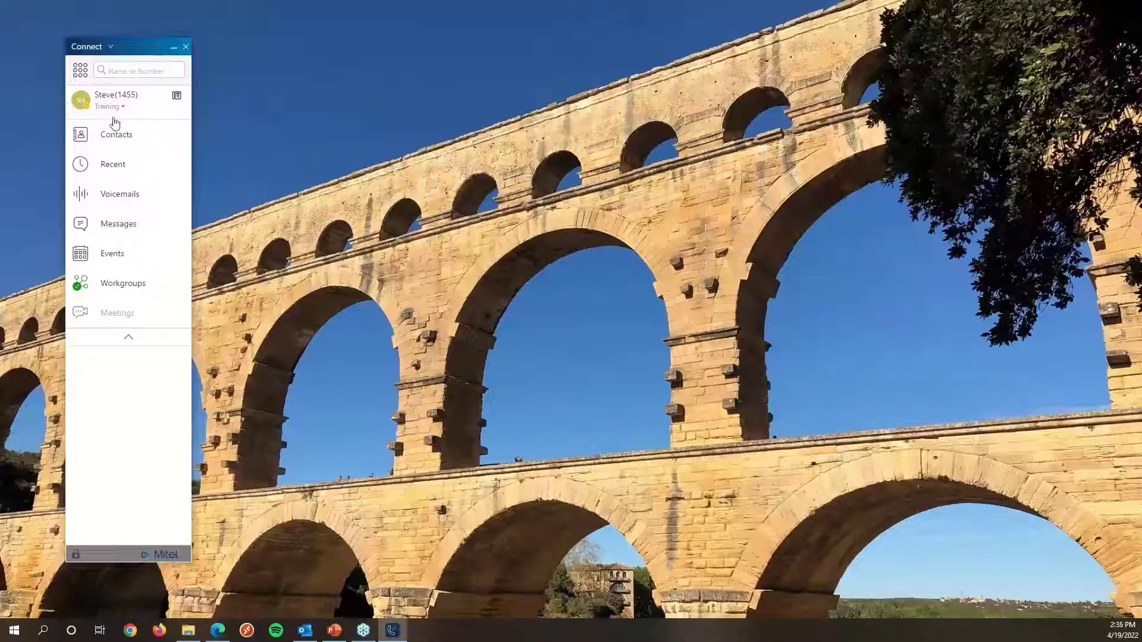
Open Contacts and check your own status on the Tech Team entry, then reopen and close the availability menu.
left_click(107, 140)
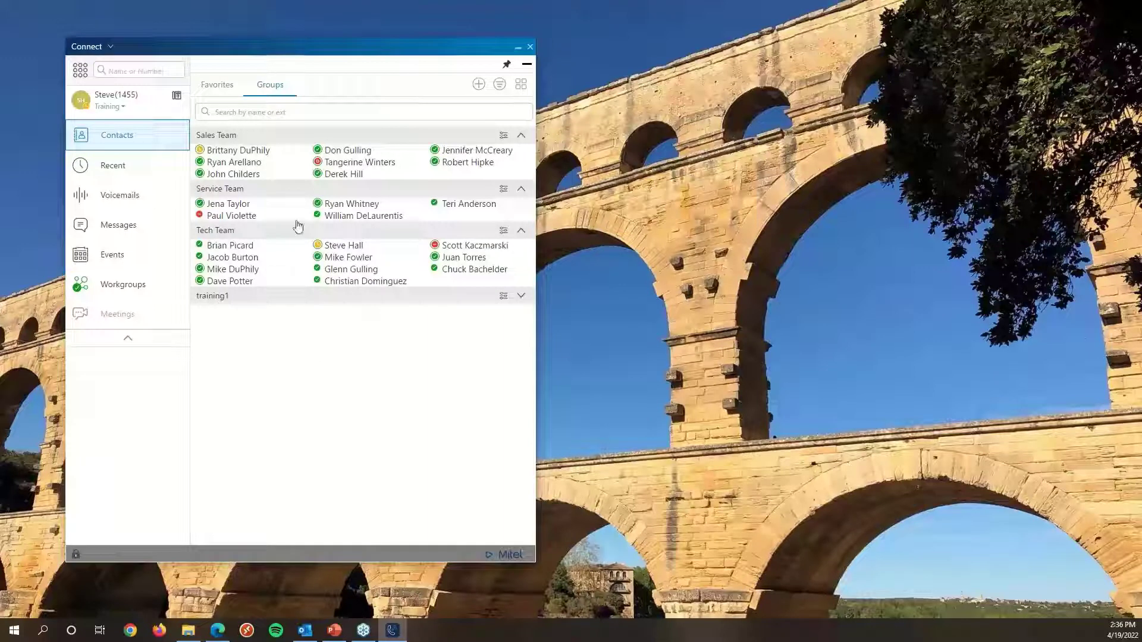
mouse_move(343, 247)
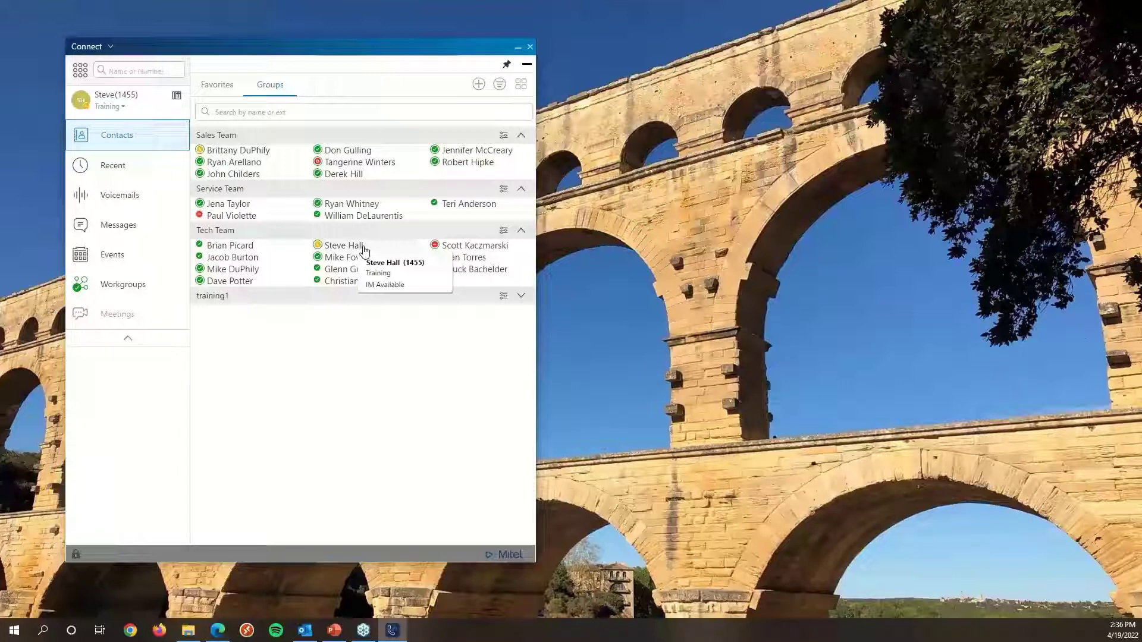
left_click(109, 108)
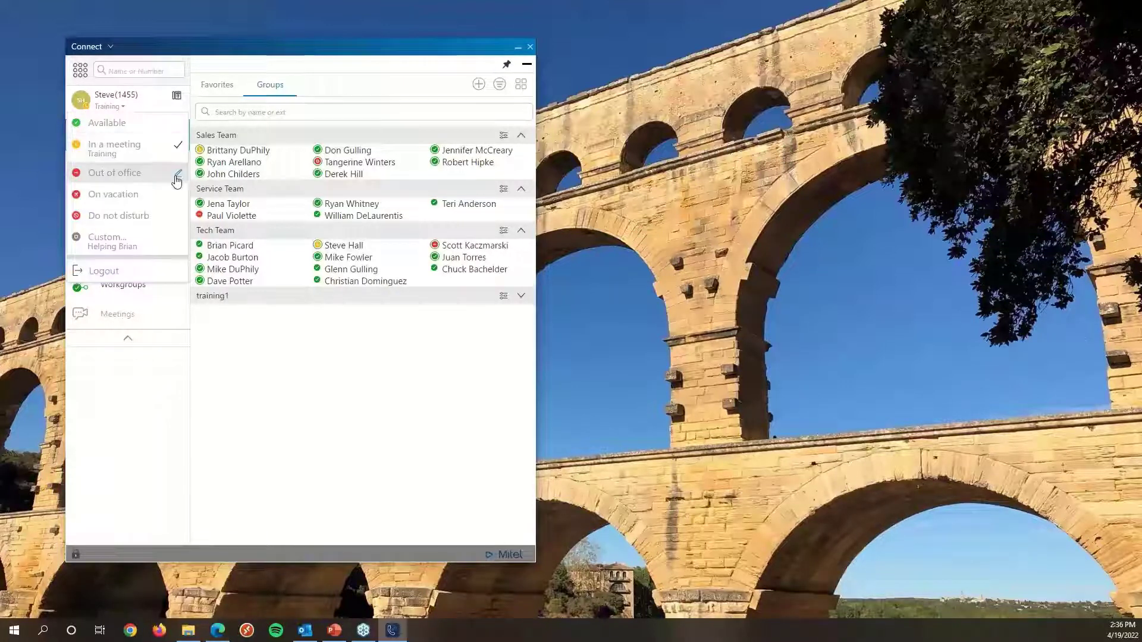
left_click(178, 145)
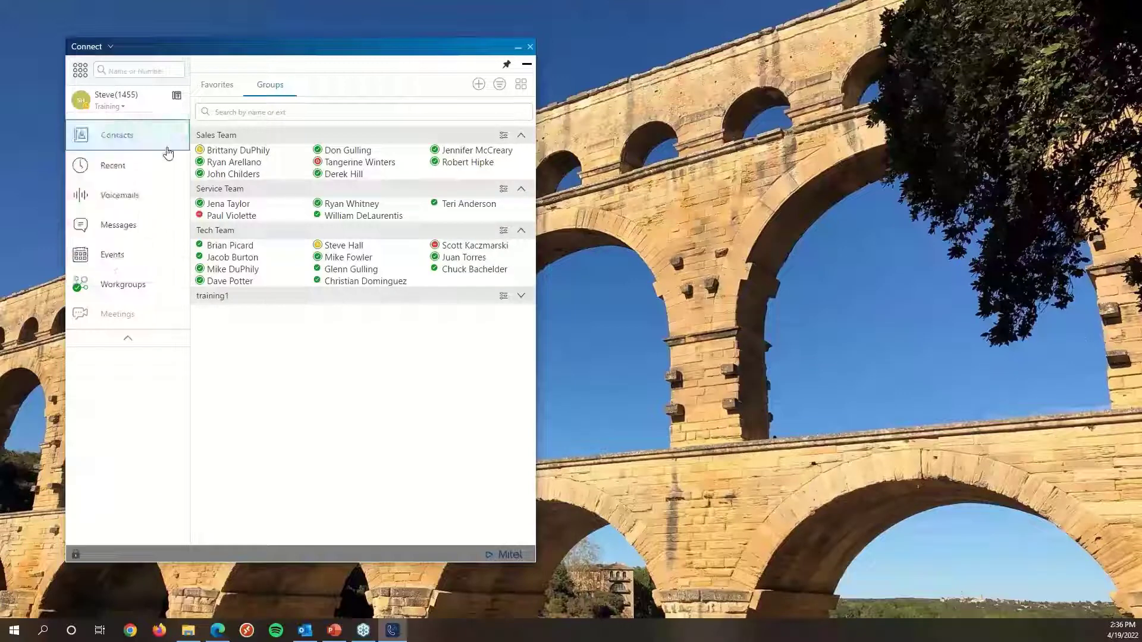
left_click(113, 107)
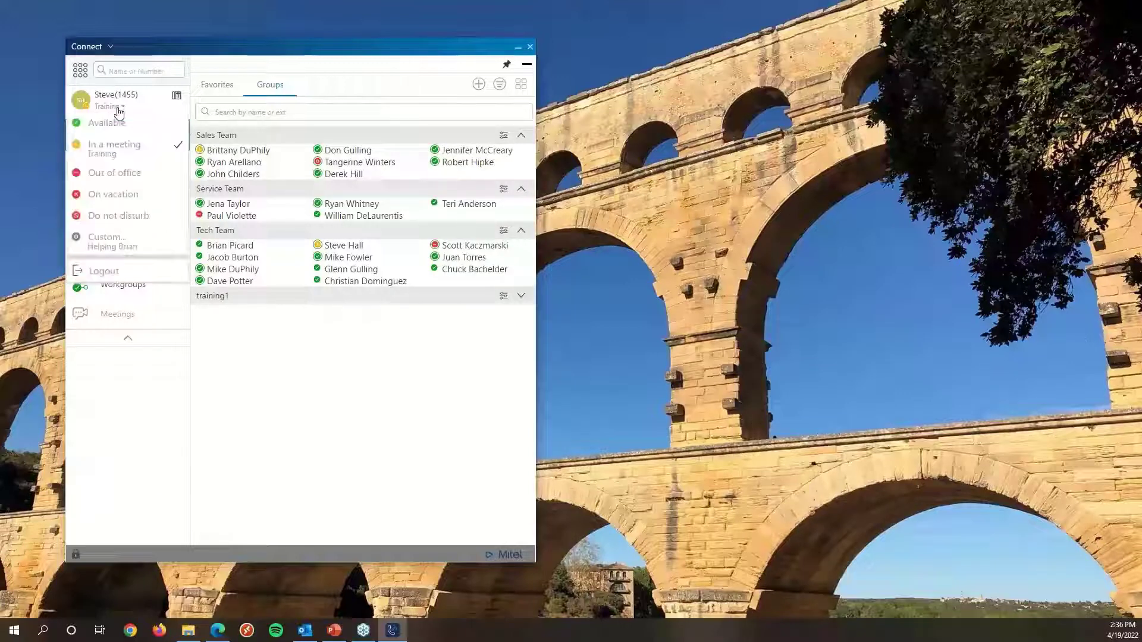
left_click(177, 147)
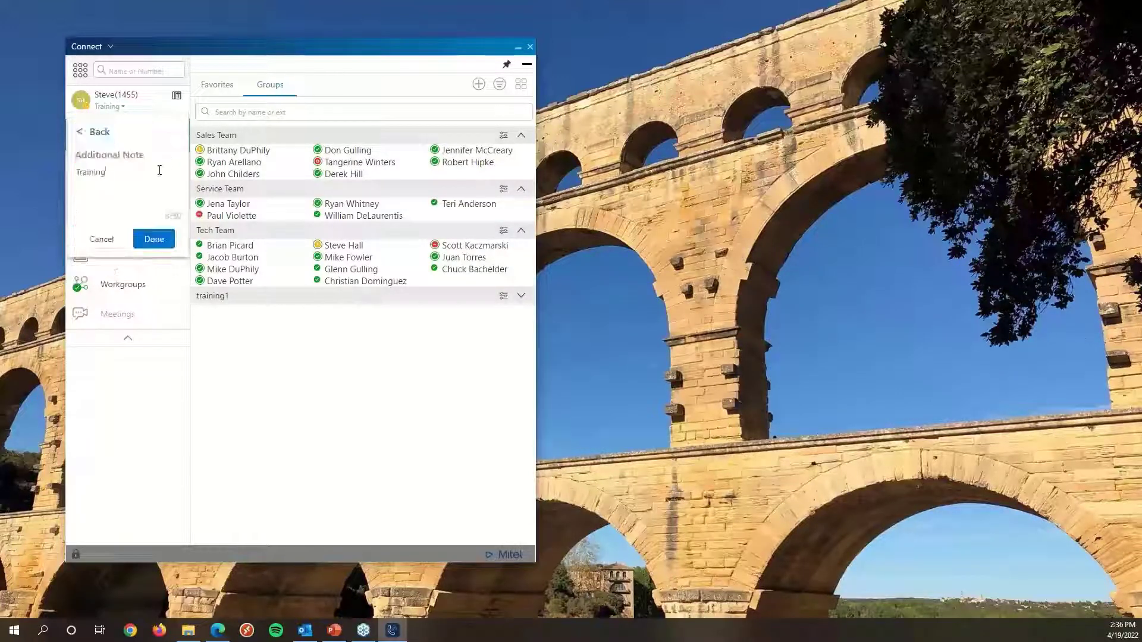
key("BackSpace")
key("BackSpace")
key("BackSpace")
key("BackSpace")
key("BackSpace")
key("BackSpace")
key("BackSpace")
key("BackSpace")
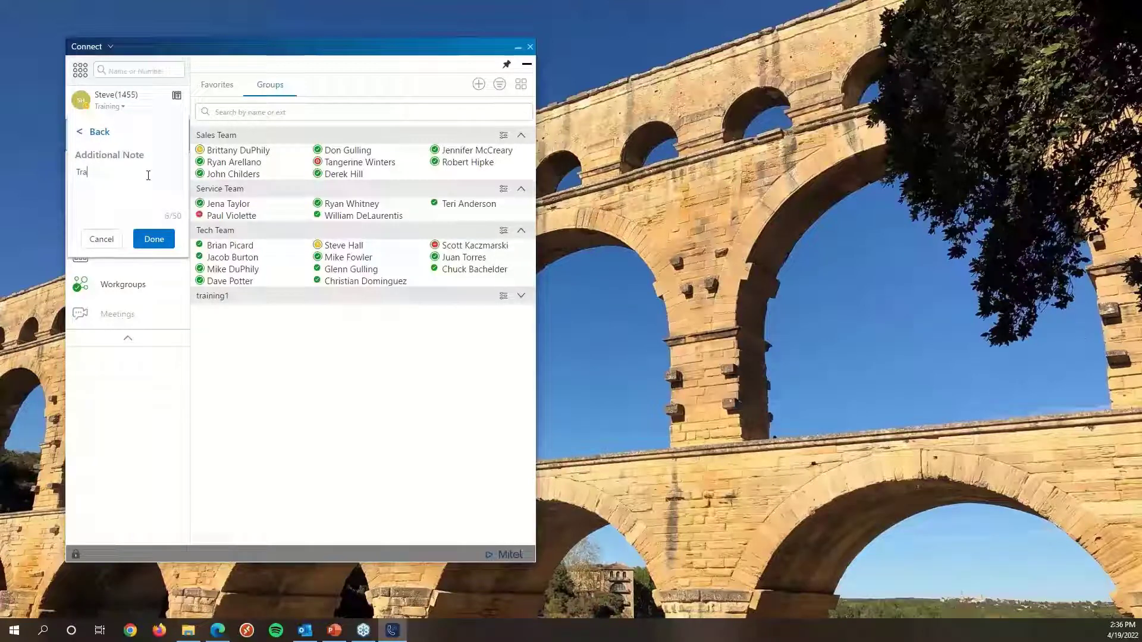
left_click(95, 131)
Clear the In a meeting status note and apply it.
left_click(176, 147)
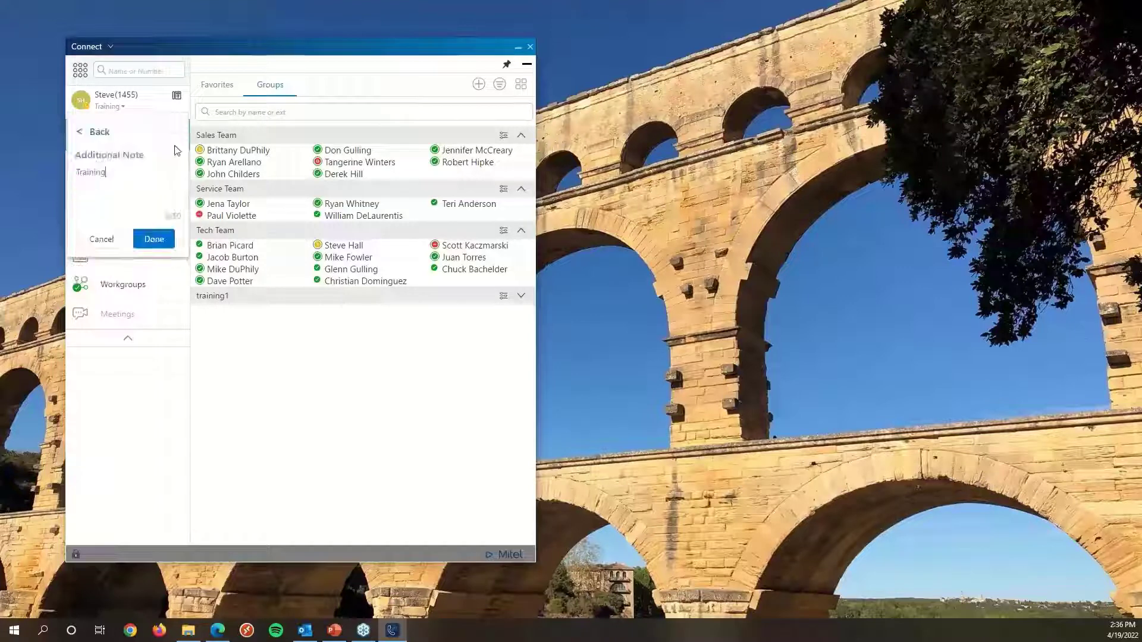
key("BackSpace")
key("BackSpace")
key("BackSpace")
key("BackSpace")
key("BackSpace")
key("BackSpace")
key("BackSpace")
key("BackSpace")
left_click(153, 239)
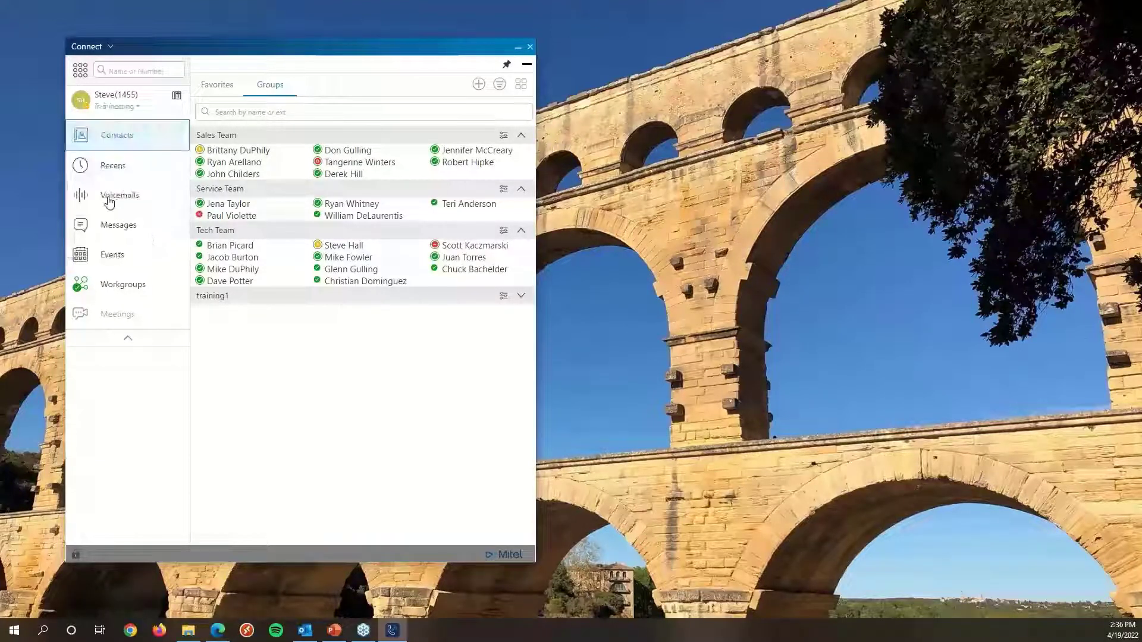
Open your profile page from the name and collapse it again.
left_click(123, 107)
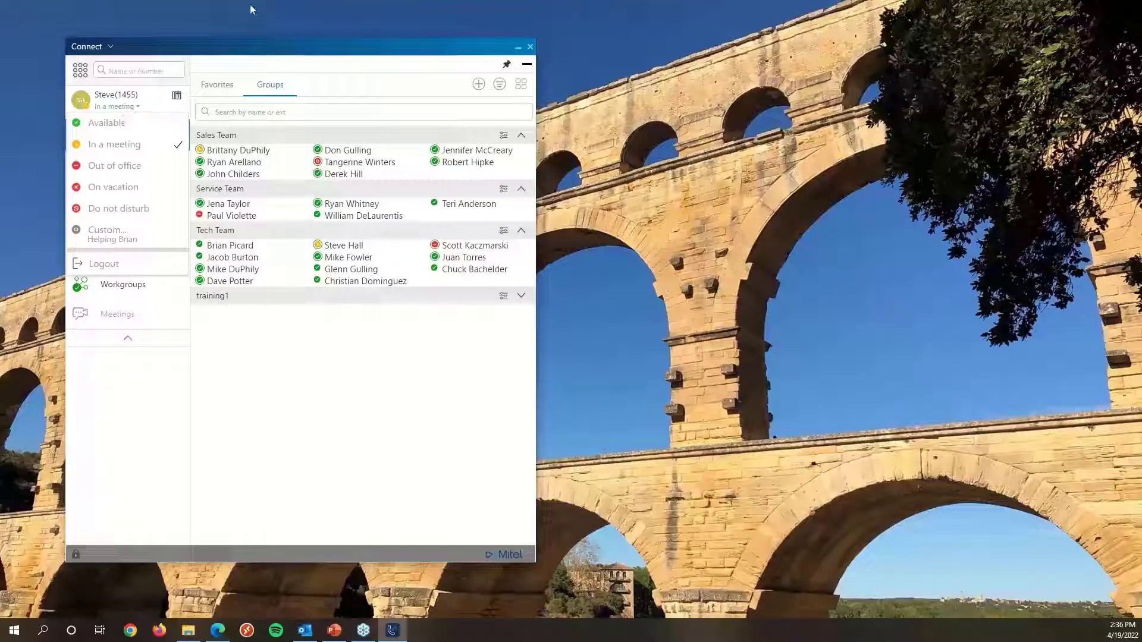
left_click(113, 99)
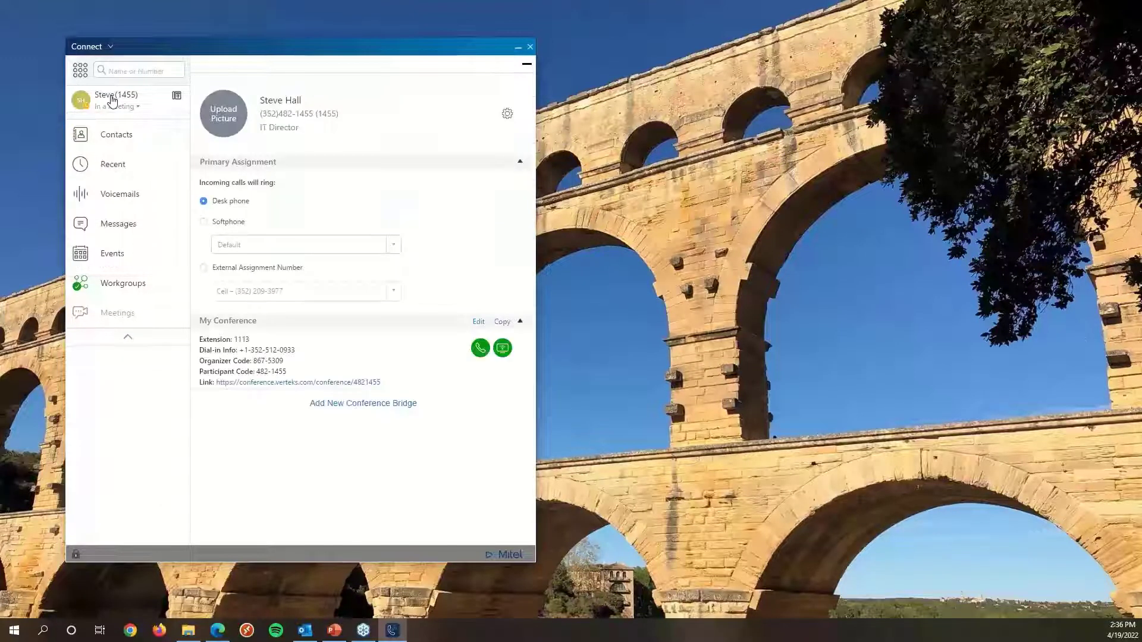
left_click(527, 64)
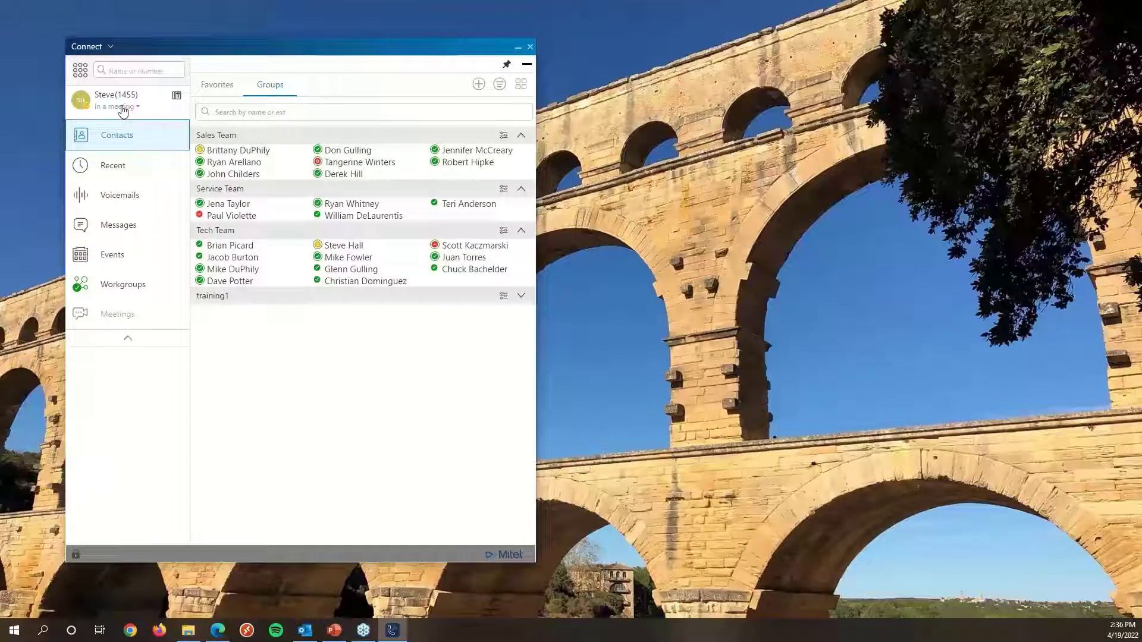
Review the availability menu options including Logout, then close the menu.
left_click(123, 109)
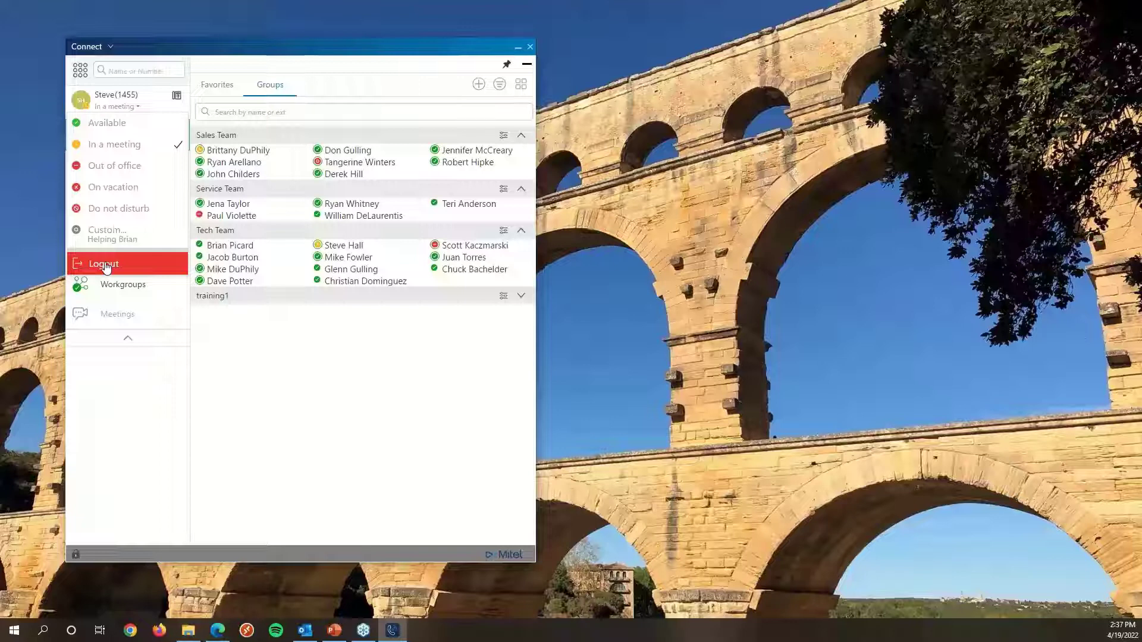
left_click(123, 107)
left_click(123, 107)
left_click(111, 391)
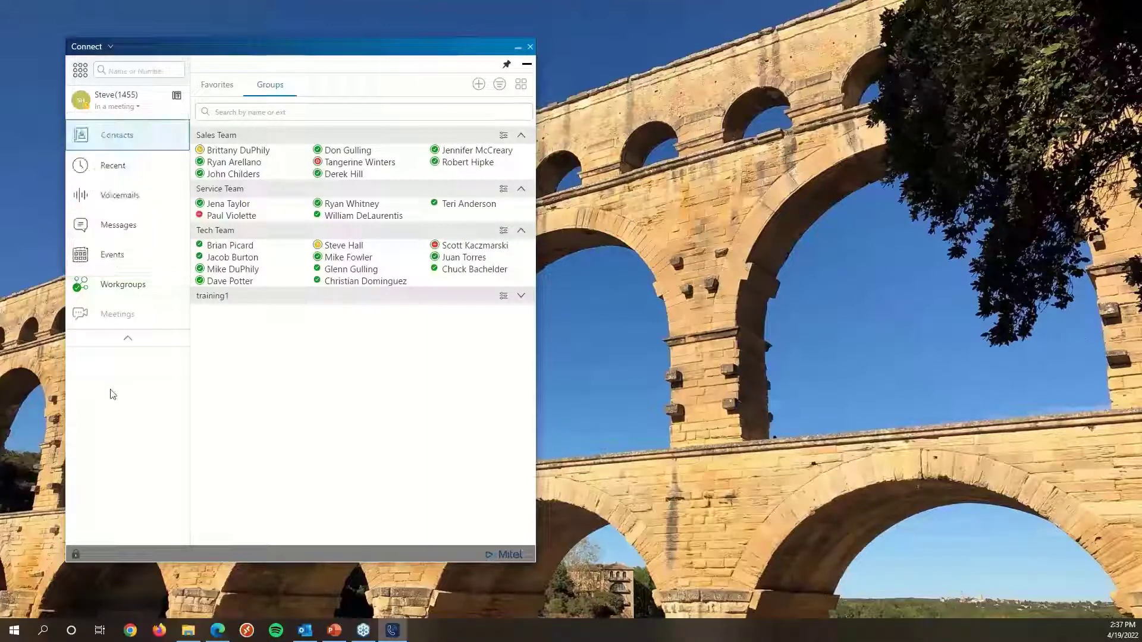
Collapse the client to its compact layout and open Settings from the Connect menu.
left_click(527, 64)
left_click_drag(135, 51, 106, 46)
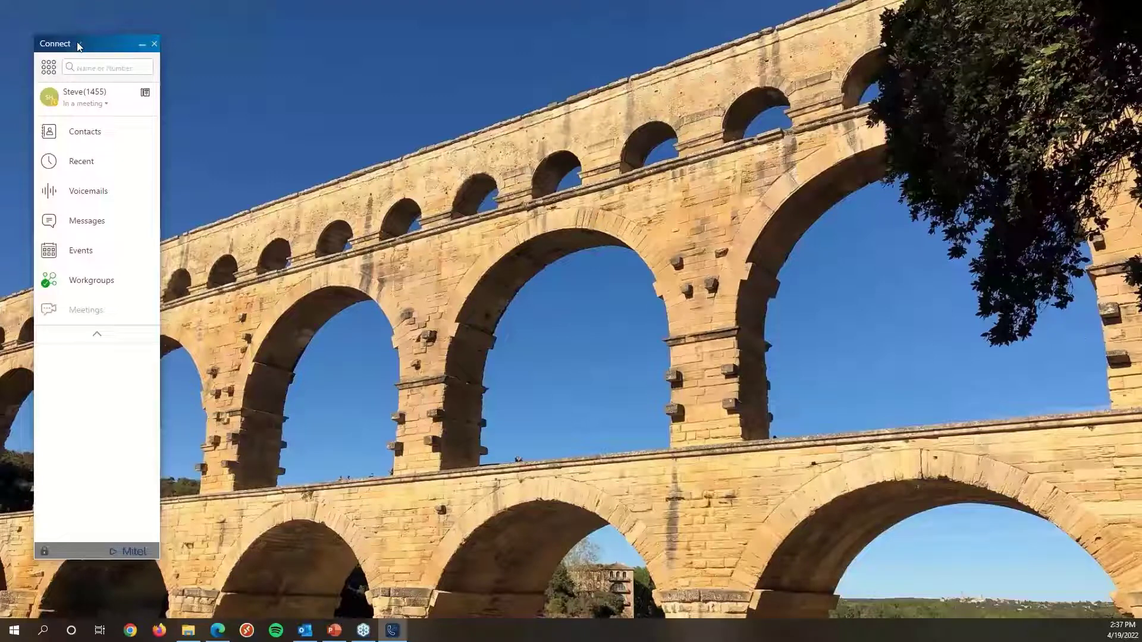
left_click(78, 44)
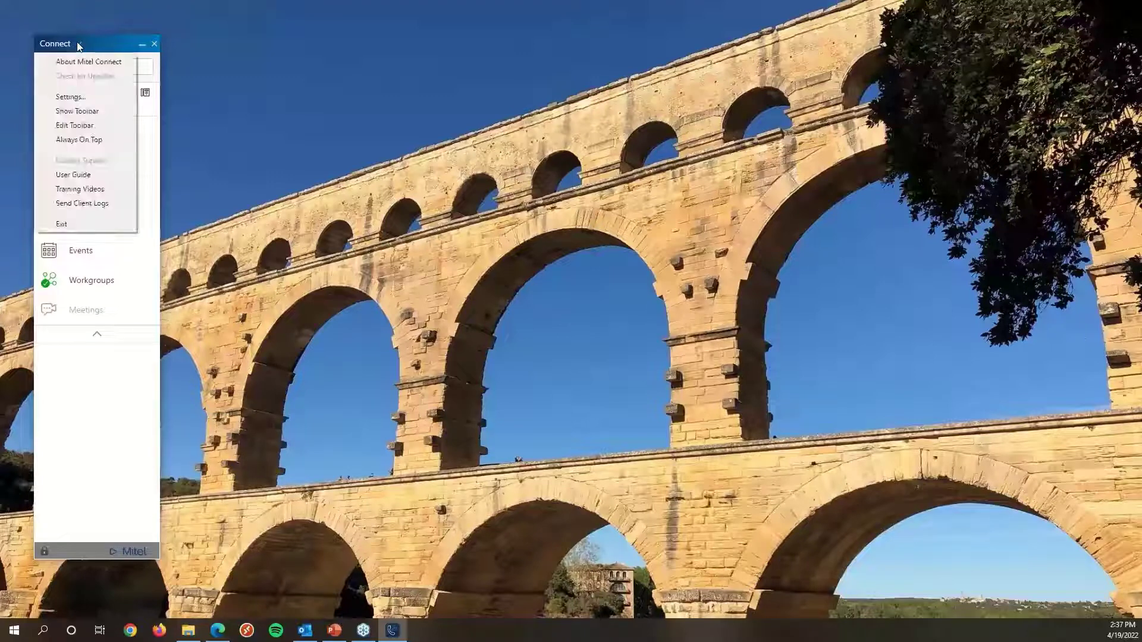
left_click(77, 98)
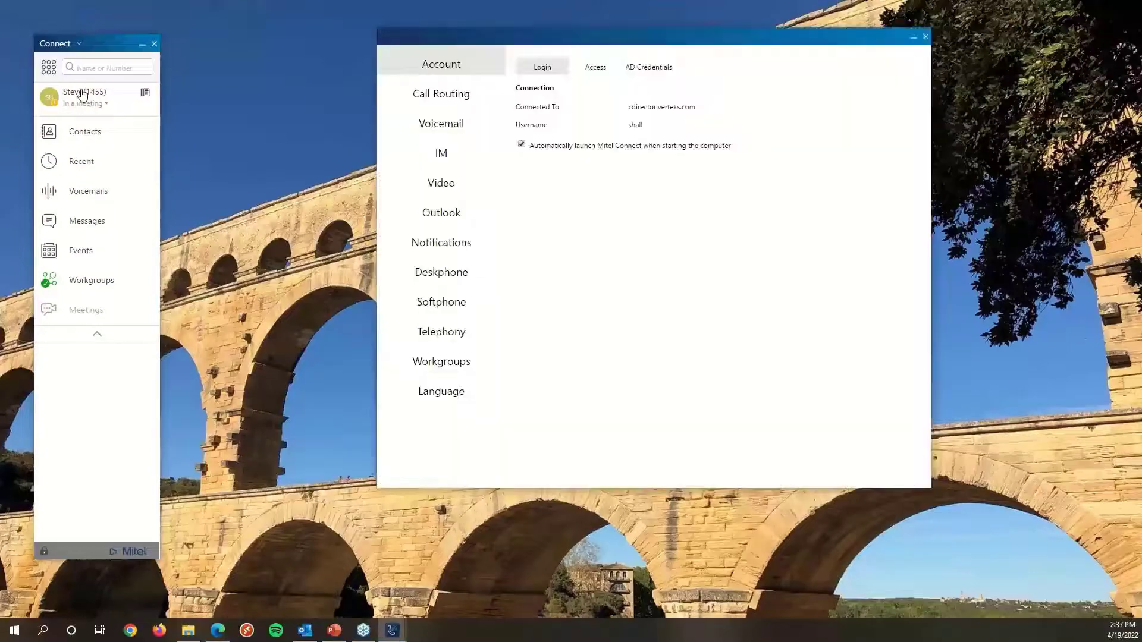
left_click(82, 94)
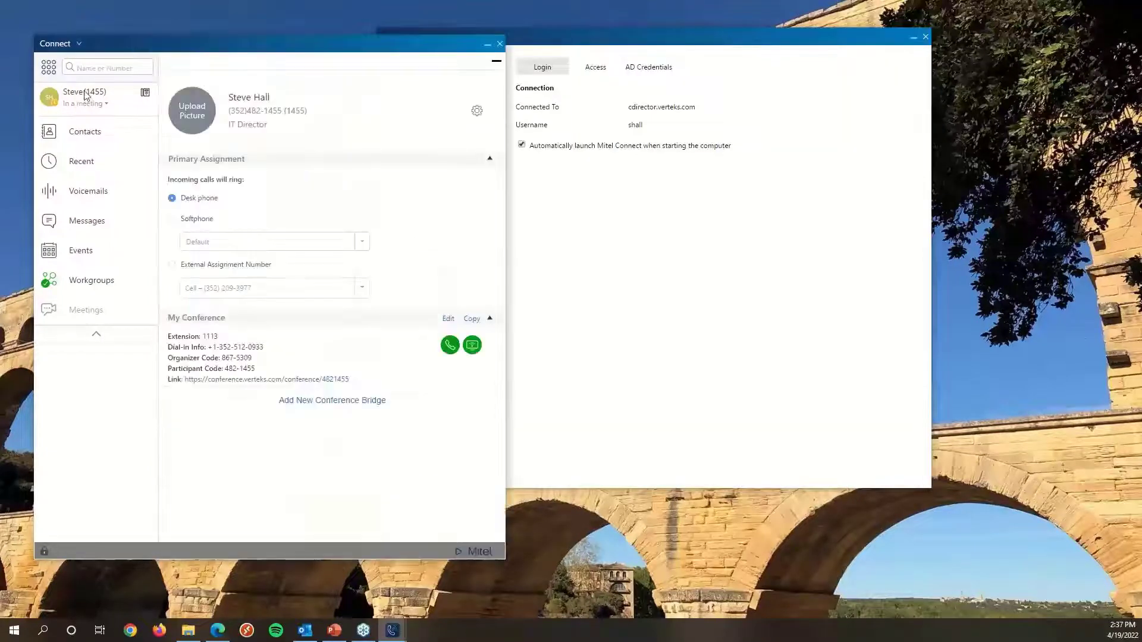
Bring the Settings window to the front and open its Call Routing page.
left_click(477, 111)
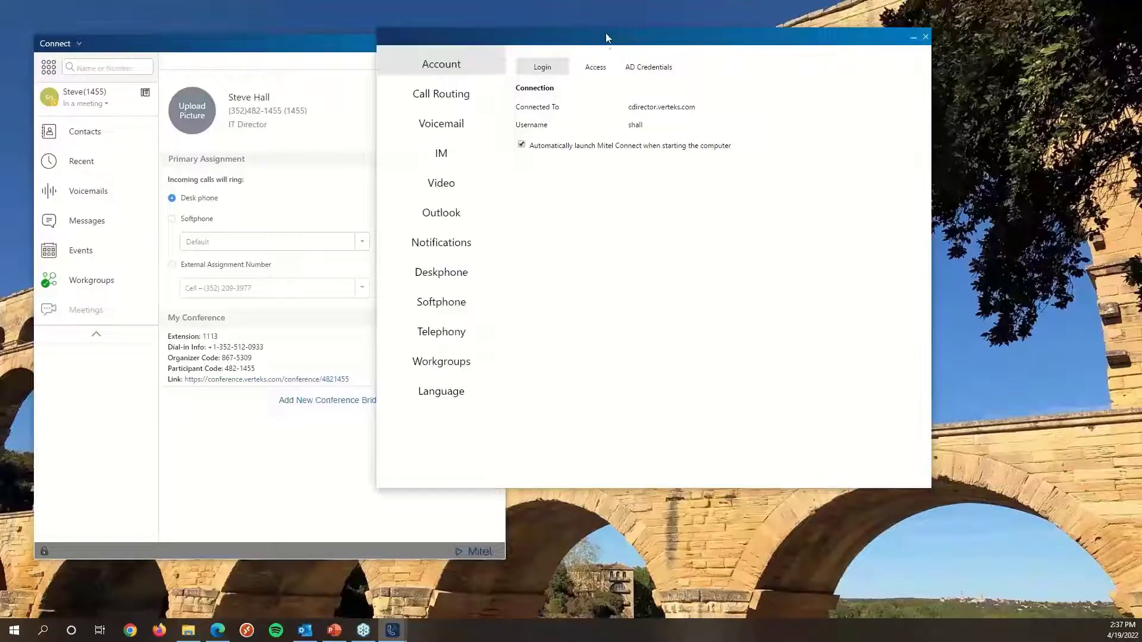
left_click(334, 66)
left_click(475, 109)
left_click(475, 111)
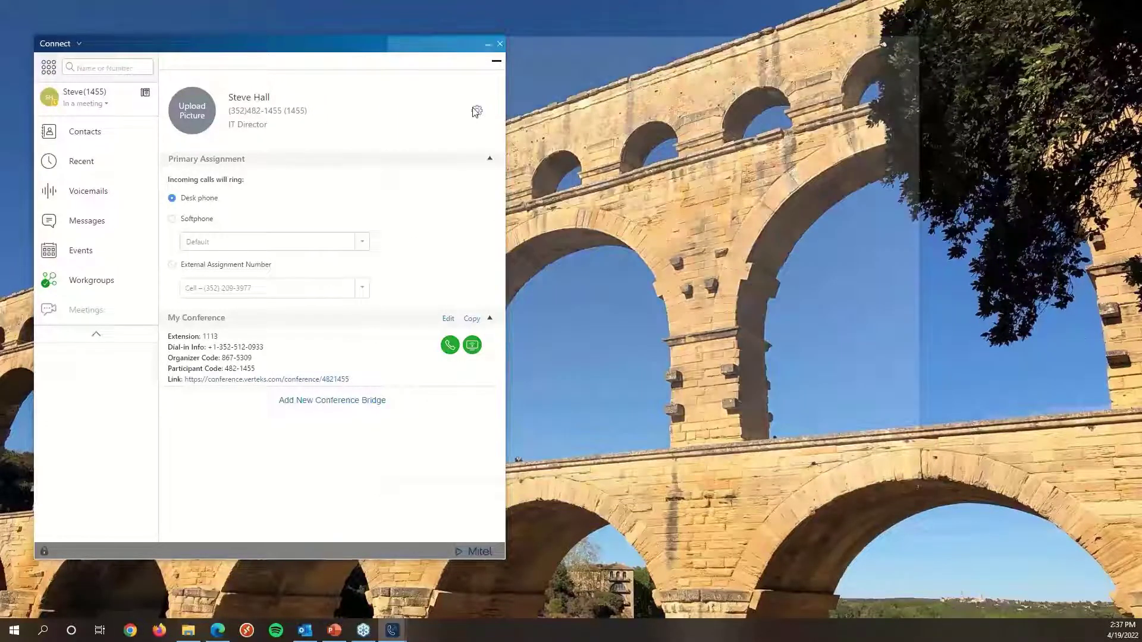
left_click(473, 113)
left_click(321, 46)
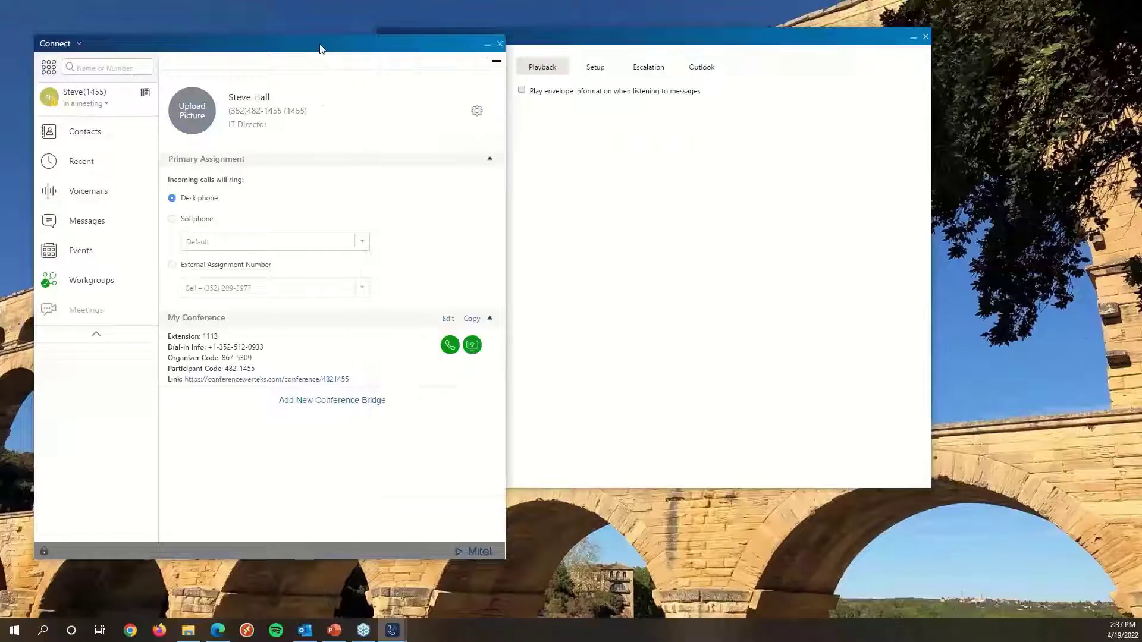
left_click(496, 63)
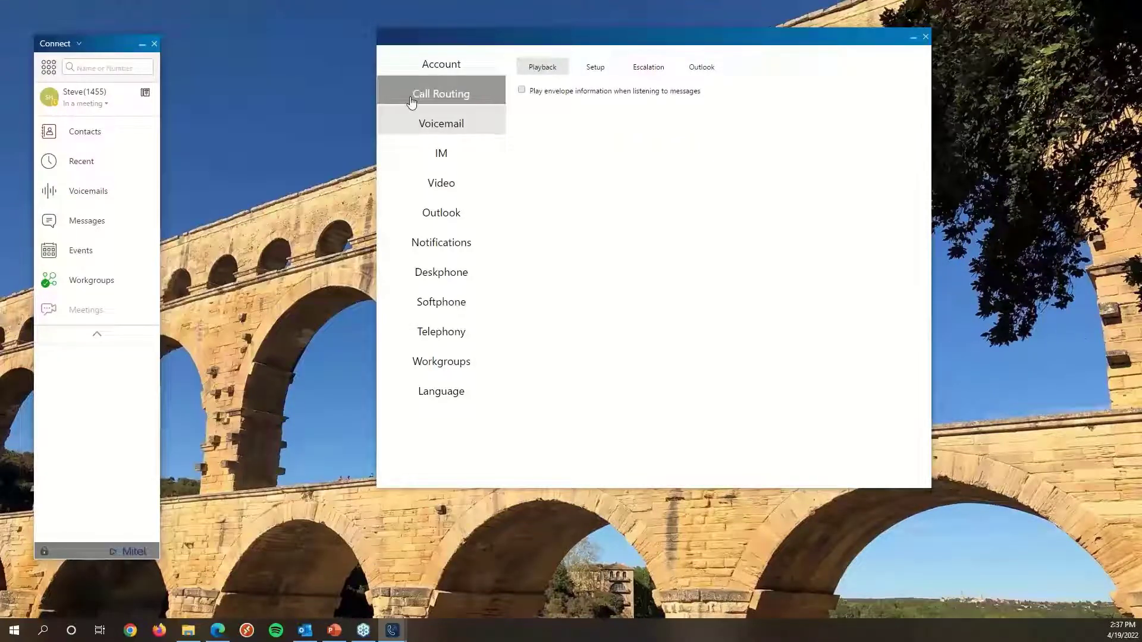
left_click(410, 102)
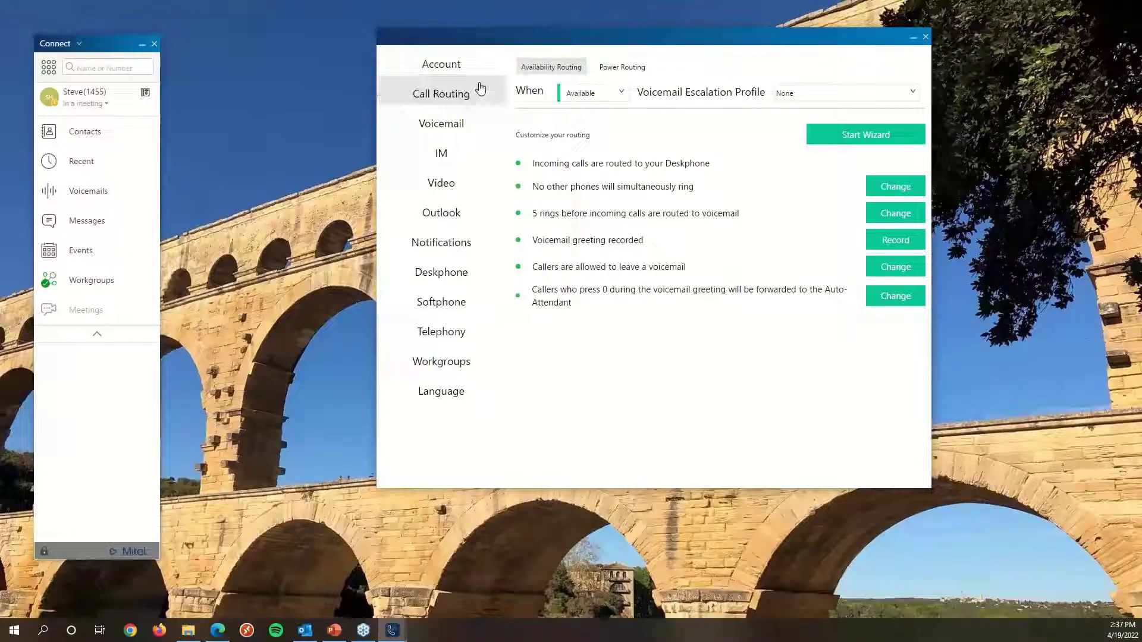
left_click_drag(650, 48, 548, 58)
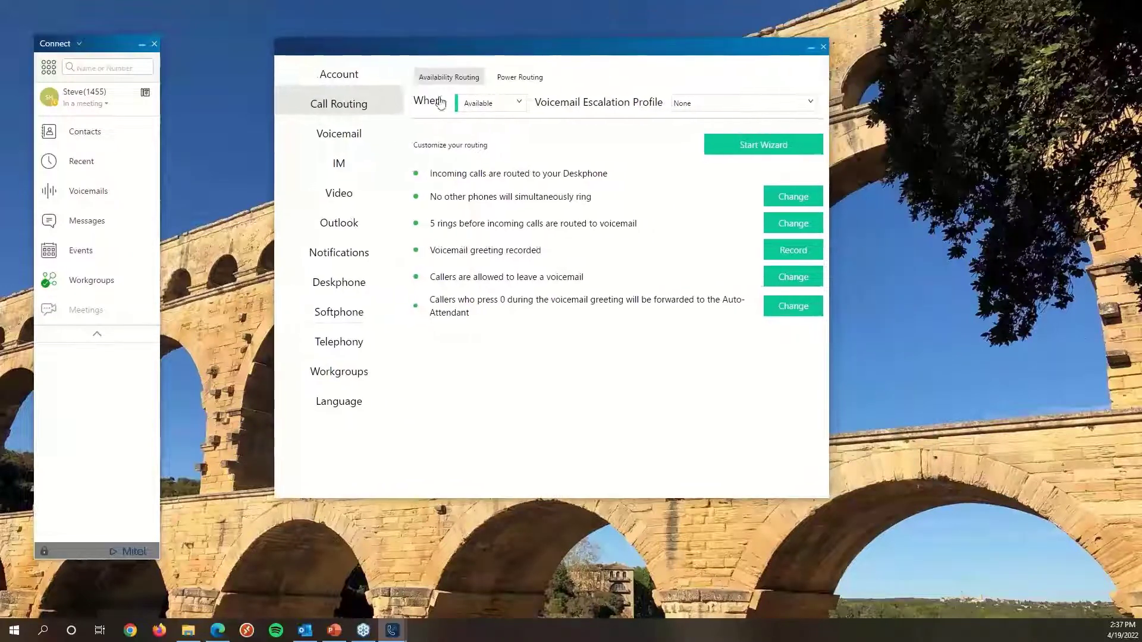
Show the call routing for the Out of Office status and dismiss the test meeting reminder.
left_click(521, 105)
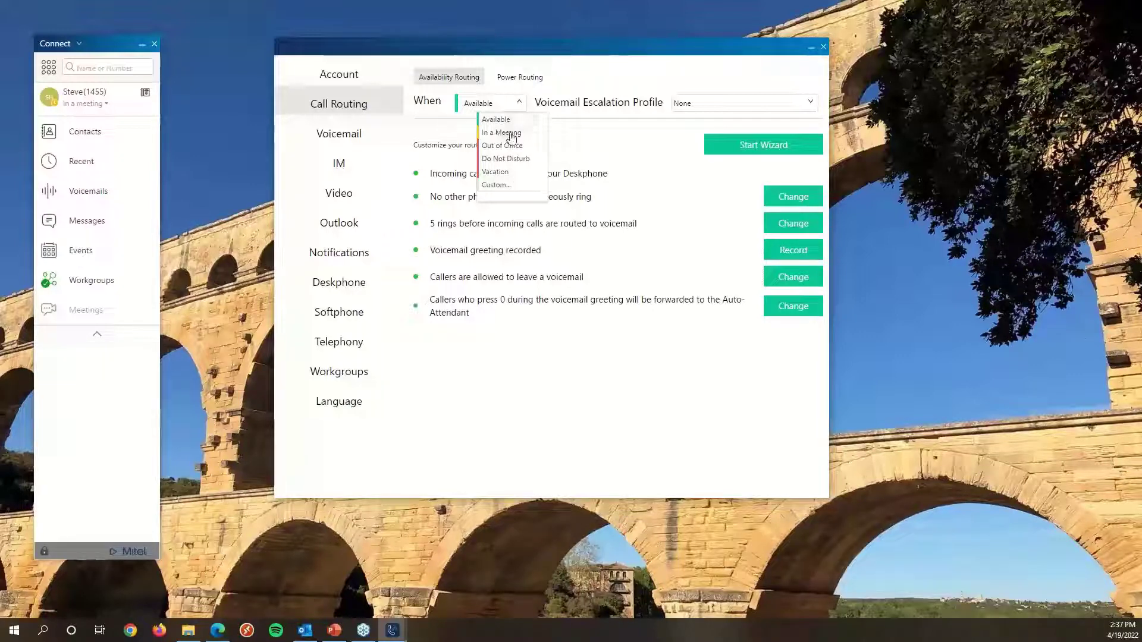
left_click(497, 147)
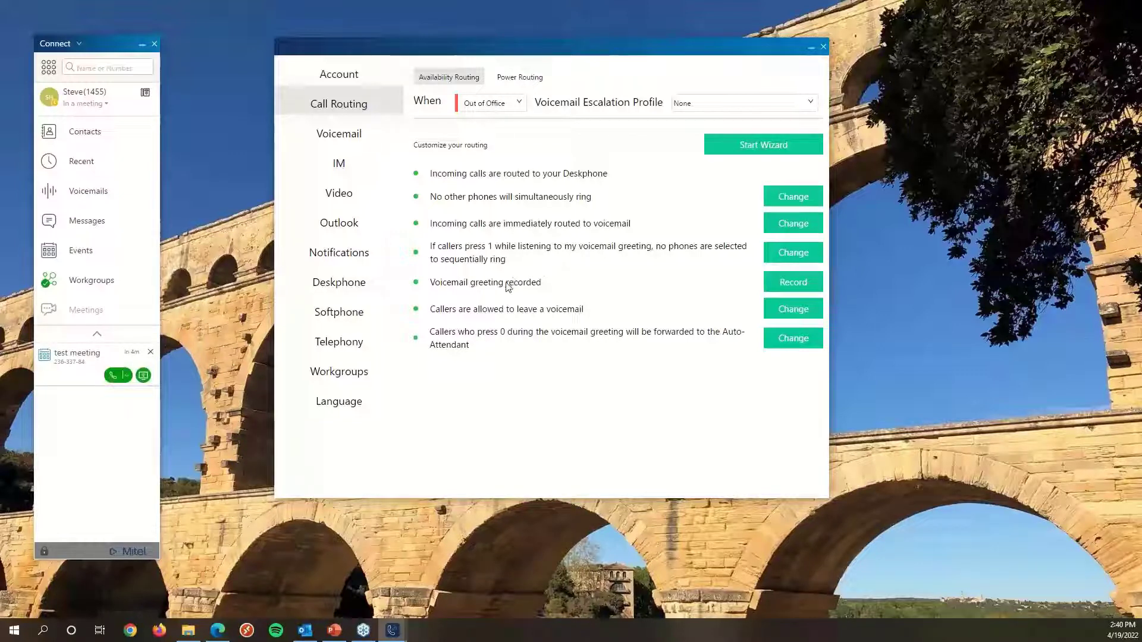
left_click(150, 355)
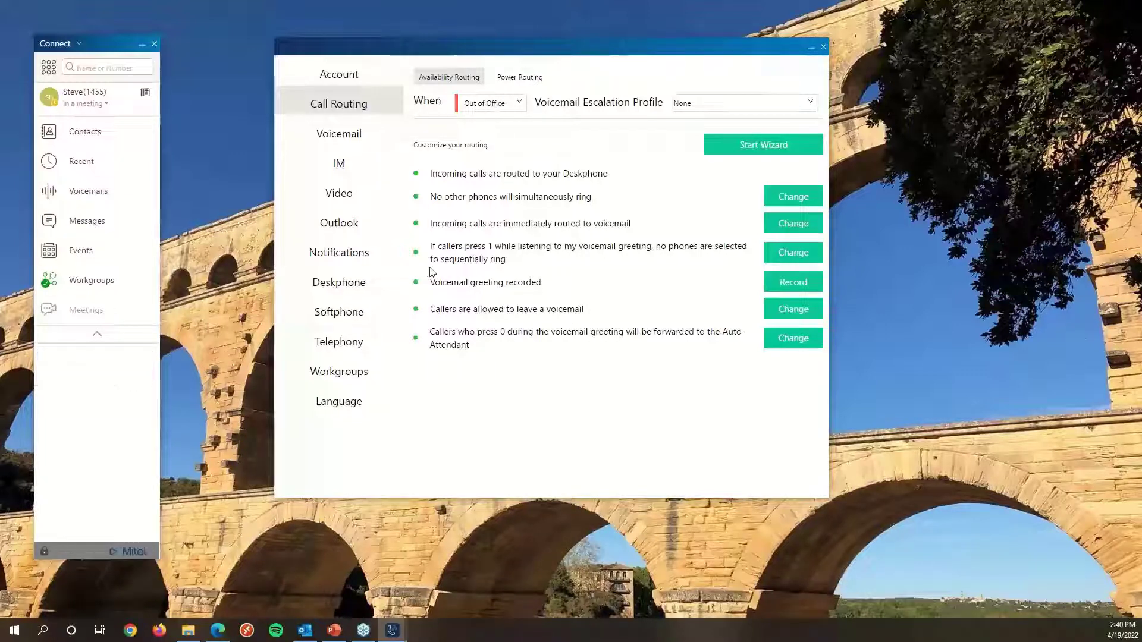
Open the Out of Office voicemail greeting recording page and cancel out of it.
left_click(799, 288)
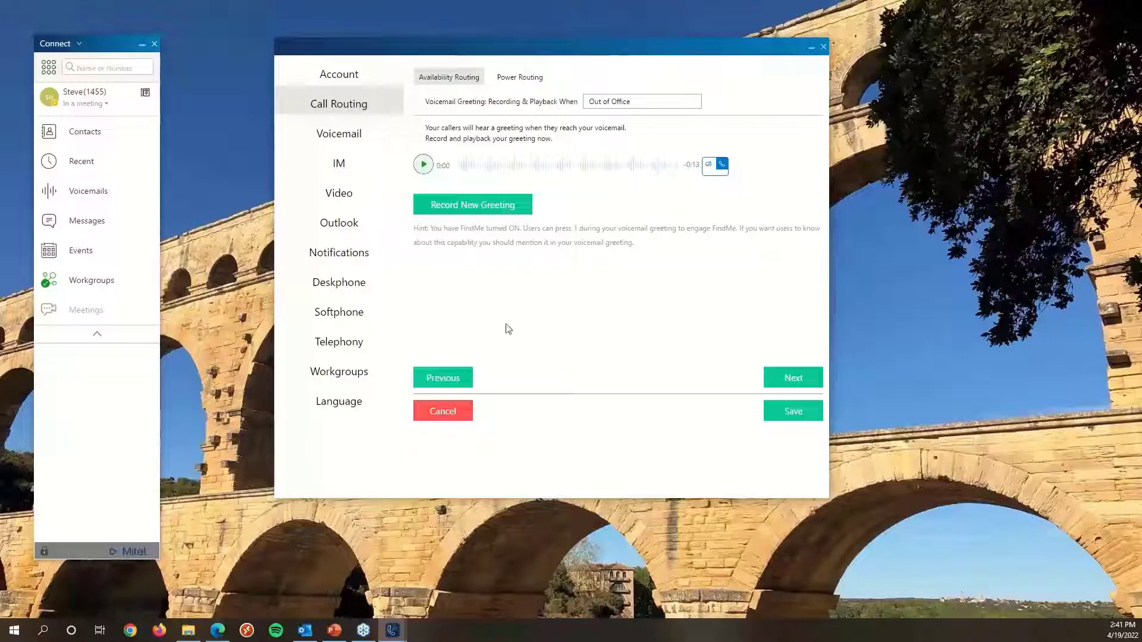
left_click(439, 413)
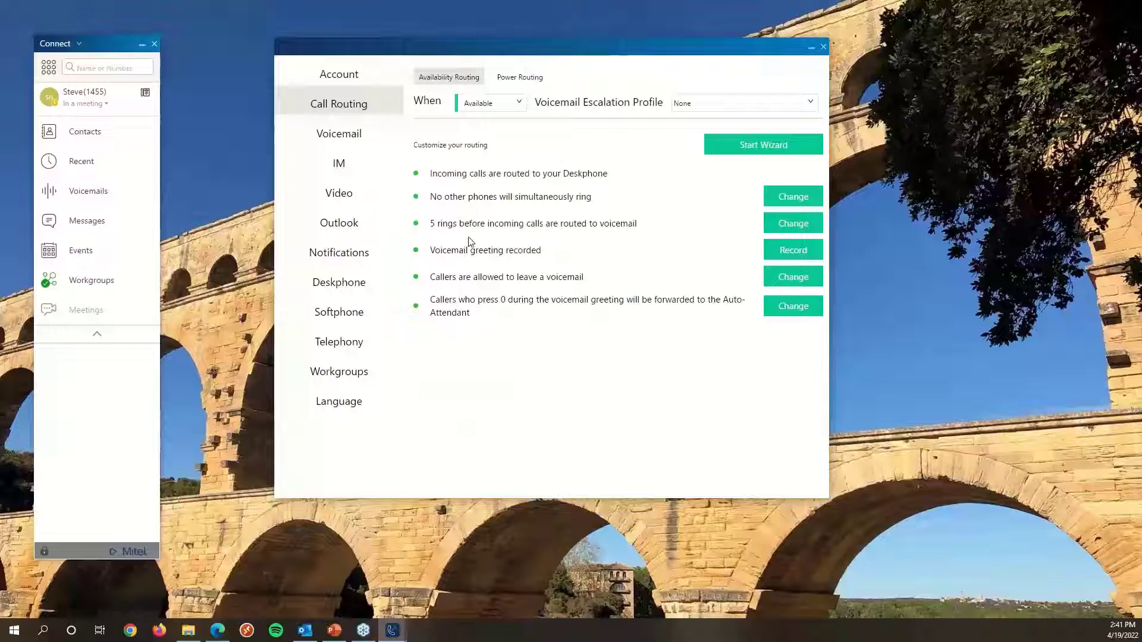
Try setting Out of Office calls to always forward to an external phone number, then cancel the change.
left_click(493, 104)
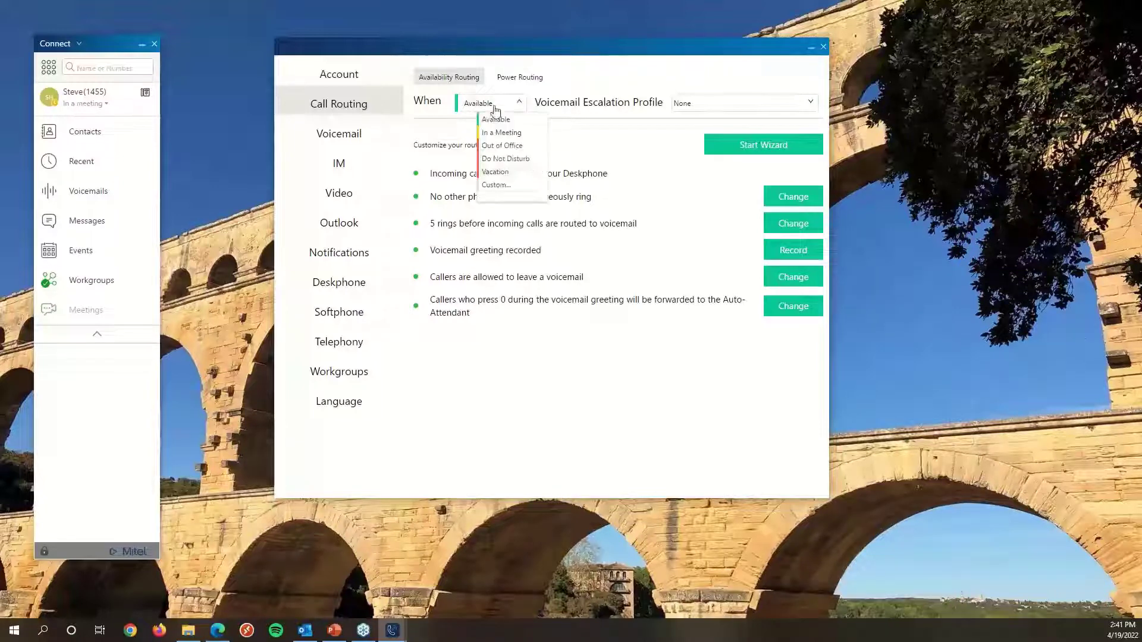
left_click(504, 146)
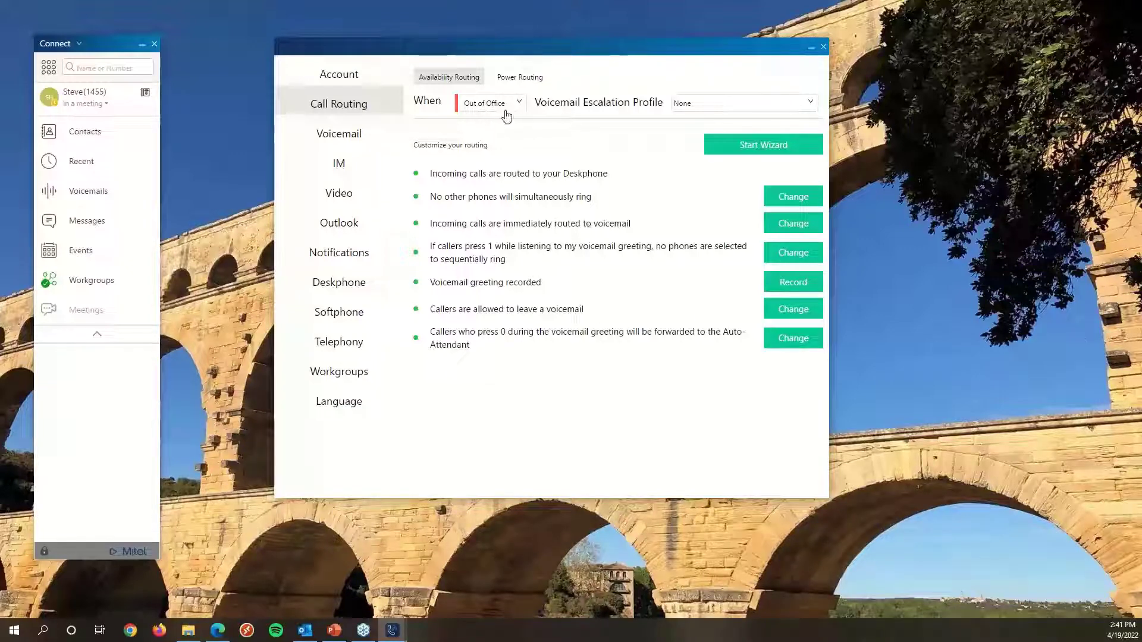
left_click(777, 230)
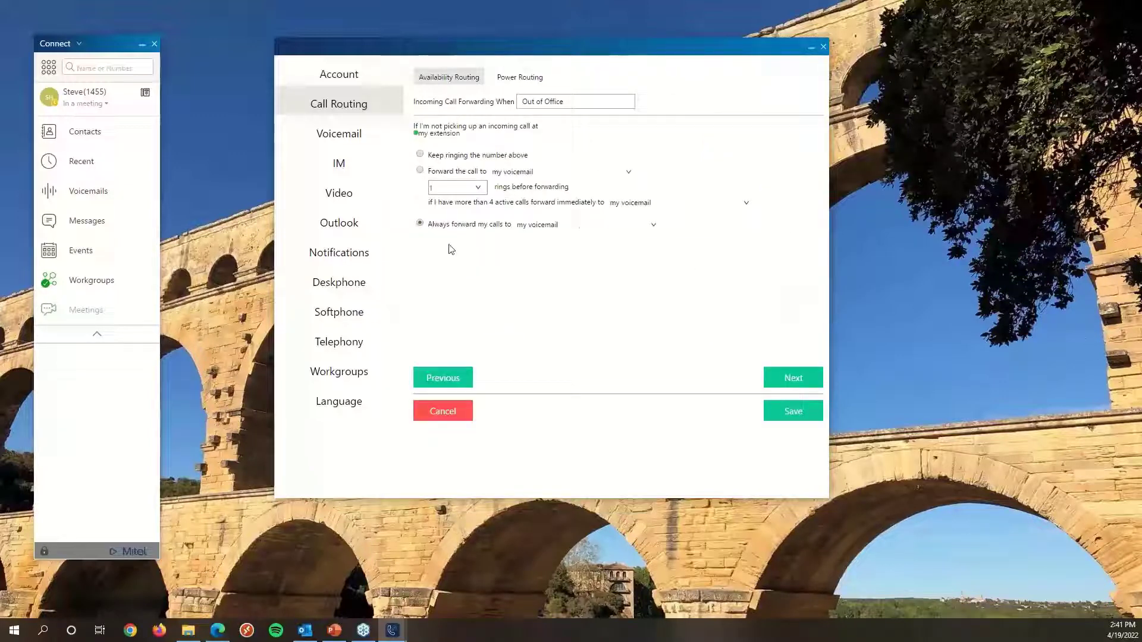
left_click(656, 226)
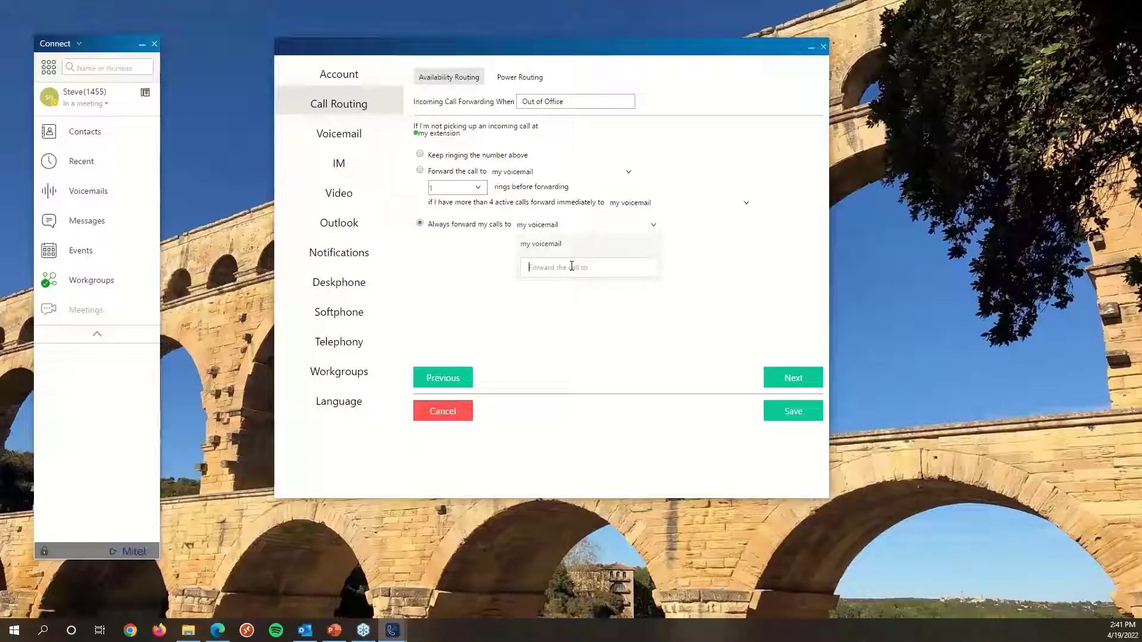
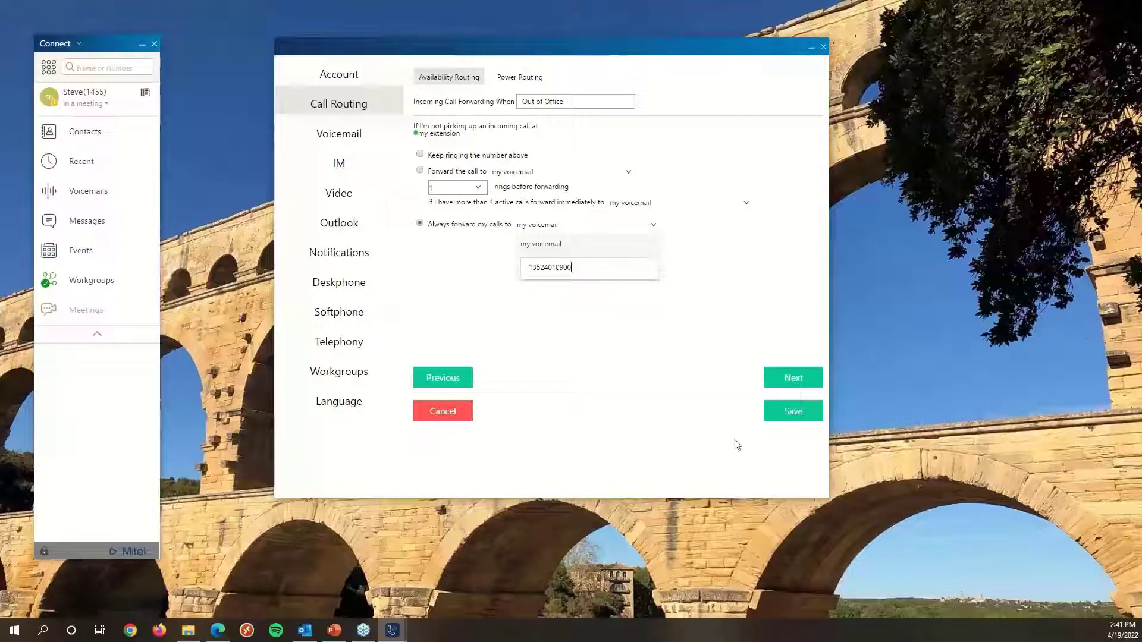
left_click(424, 415)
Review the Do Not Disturb forwarding options, then switch the routing view back to Available.
left_click(479, 104)
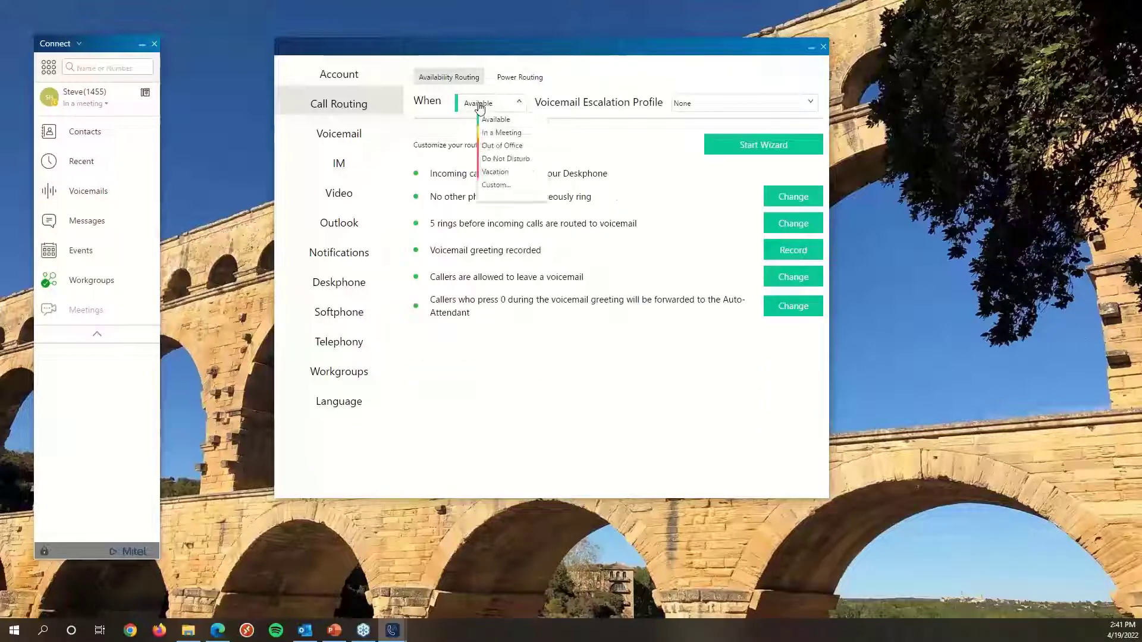
left_click(493, 160)
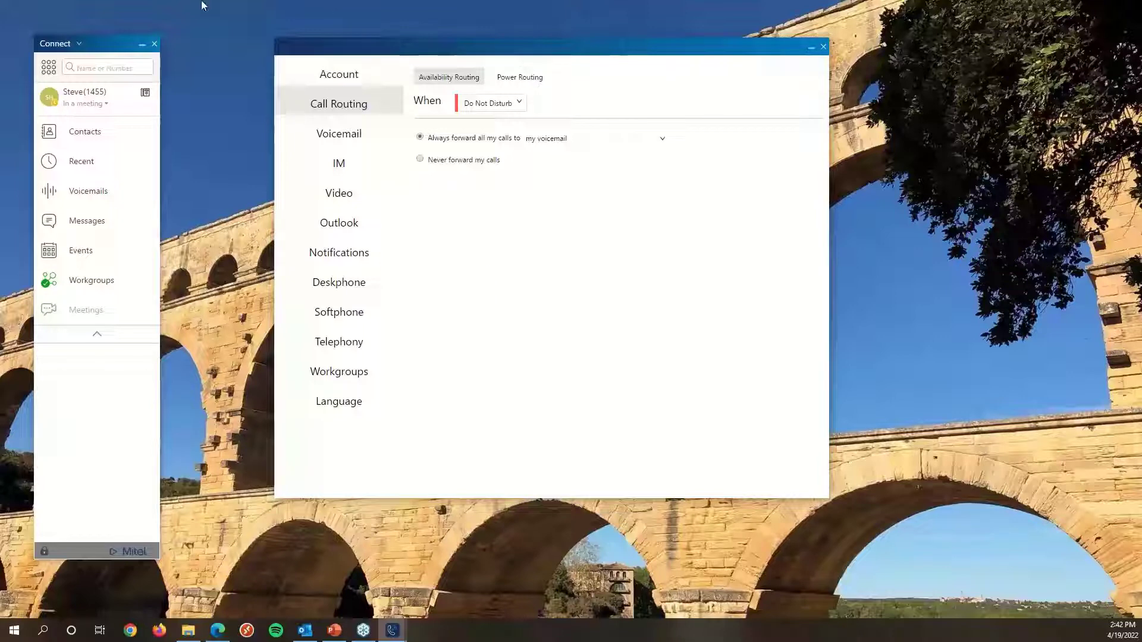
left_click(560, 138)
left_click(493, 283)
left_click(500, 106)
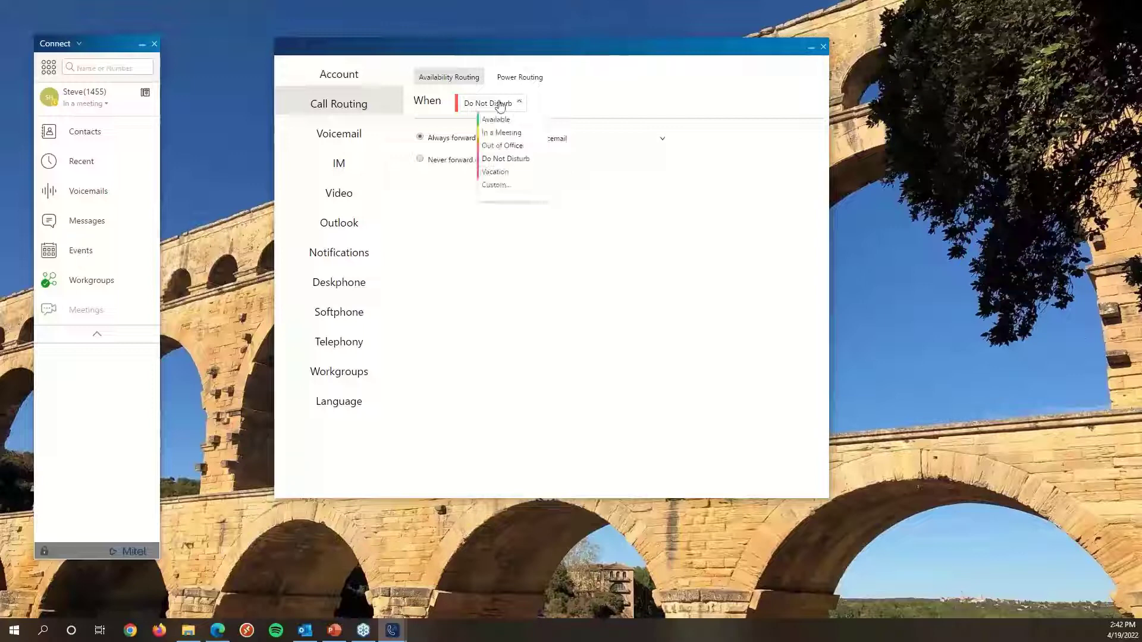
left_click(442, 185)
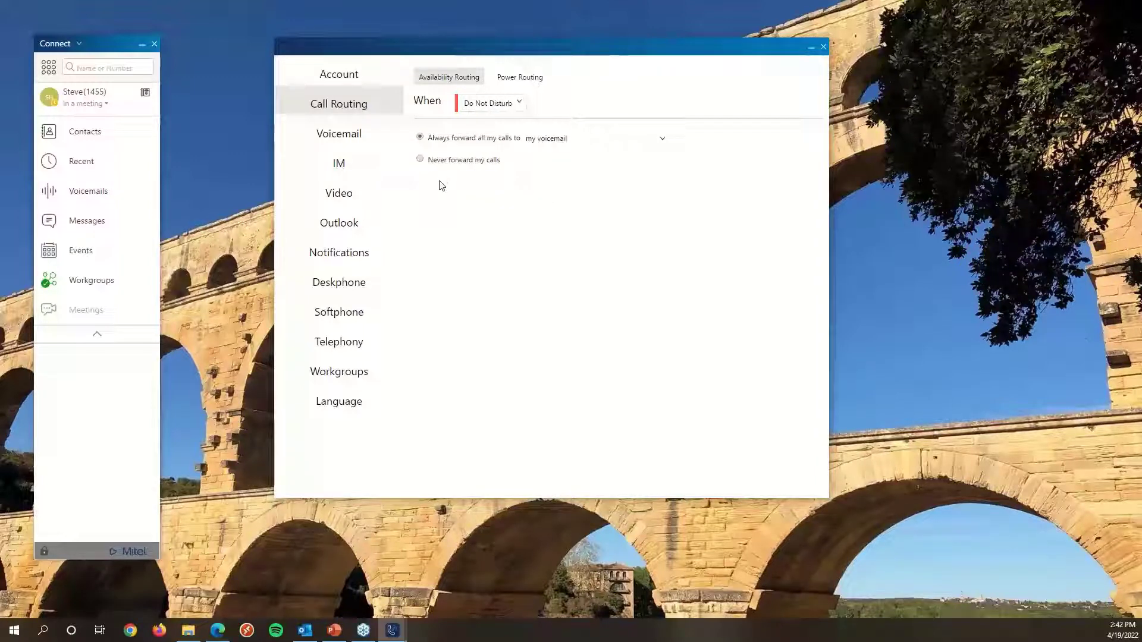
left_click(506, 105)
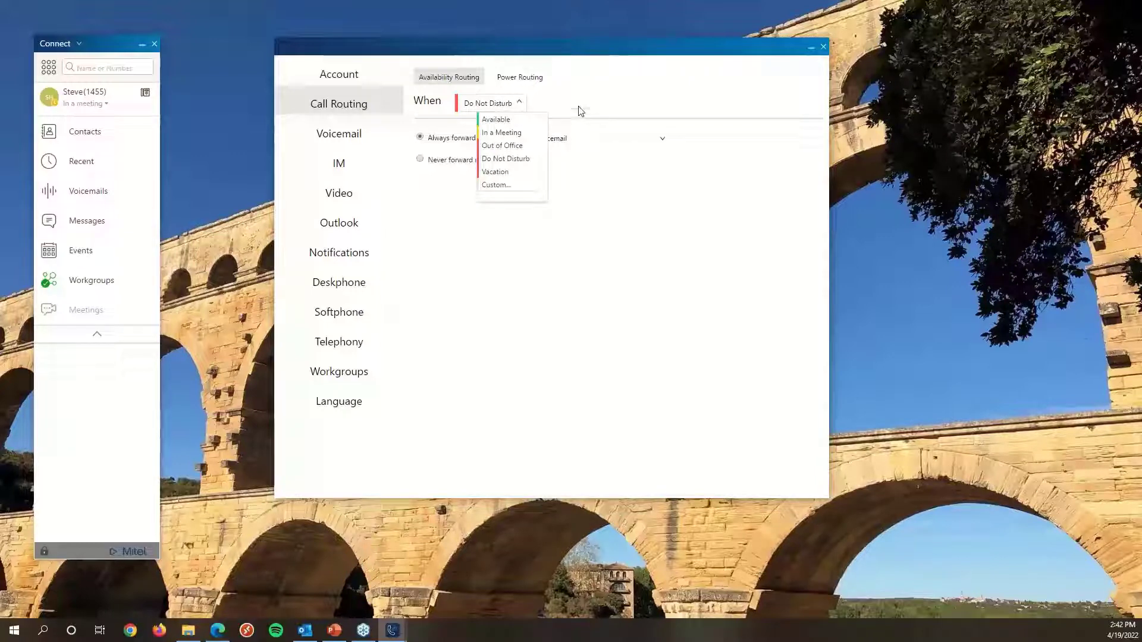
left_click(502, 121)
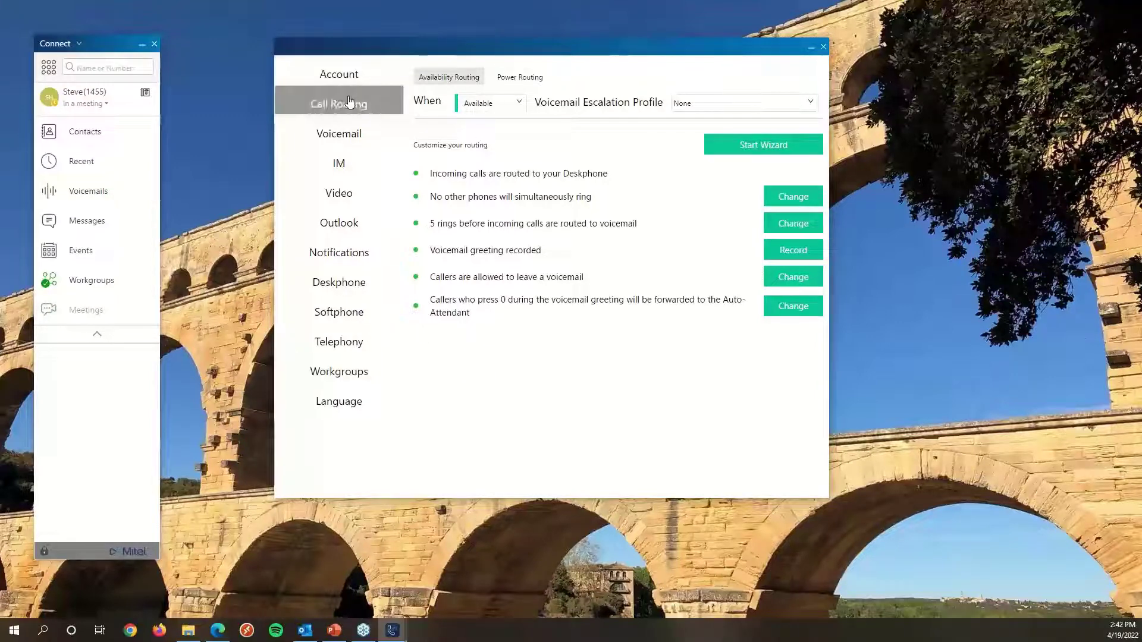
Open the Power Routing rules list and reposition the Settings window.
left_click(500, 82)
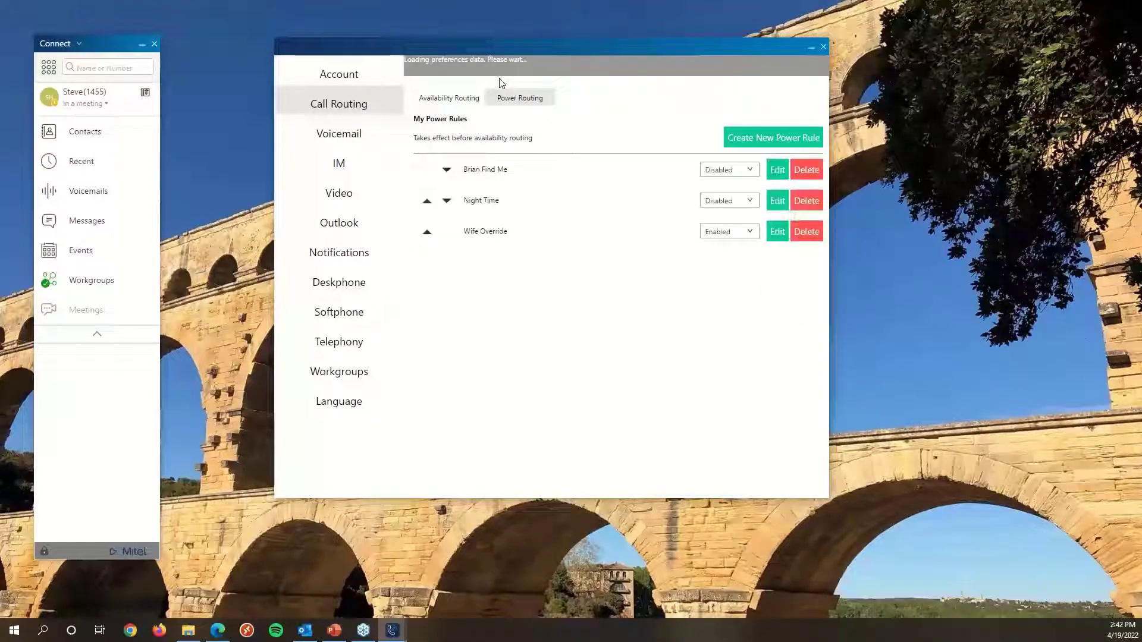
left_click_drag(489, 48, 458, 56)
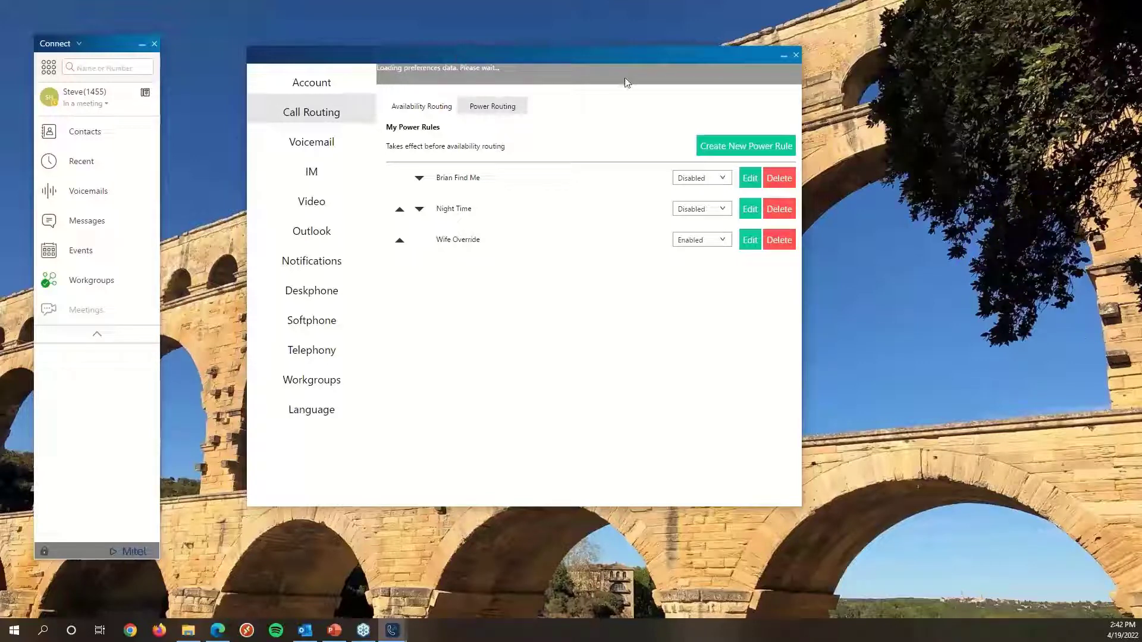
left_click_drag(671, 66, 659, 101)
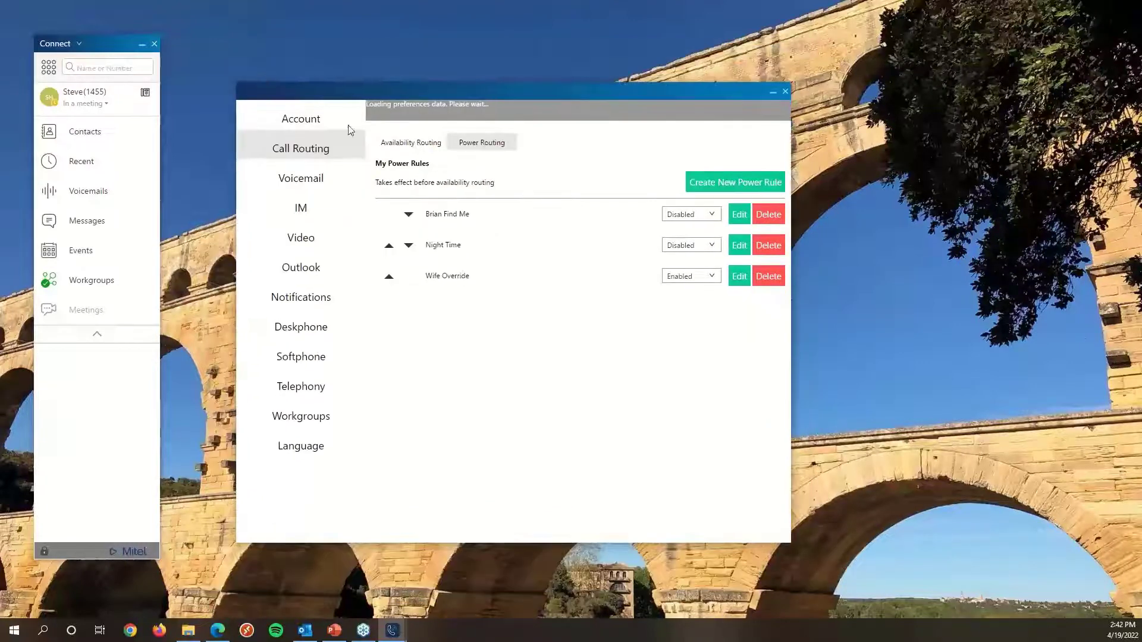
left_click(411, 144)
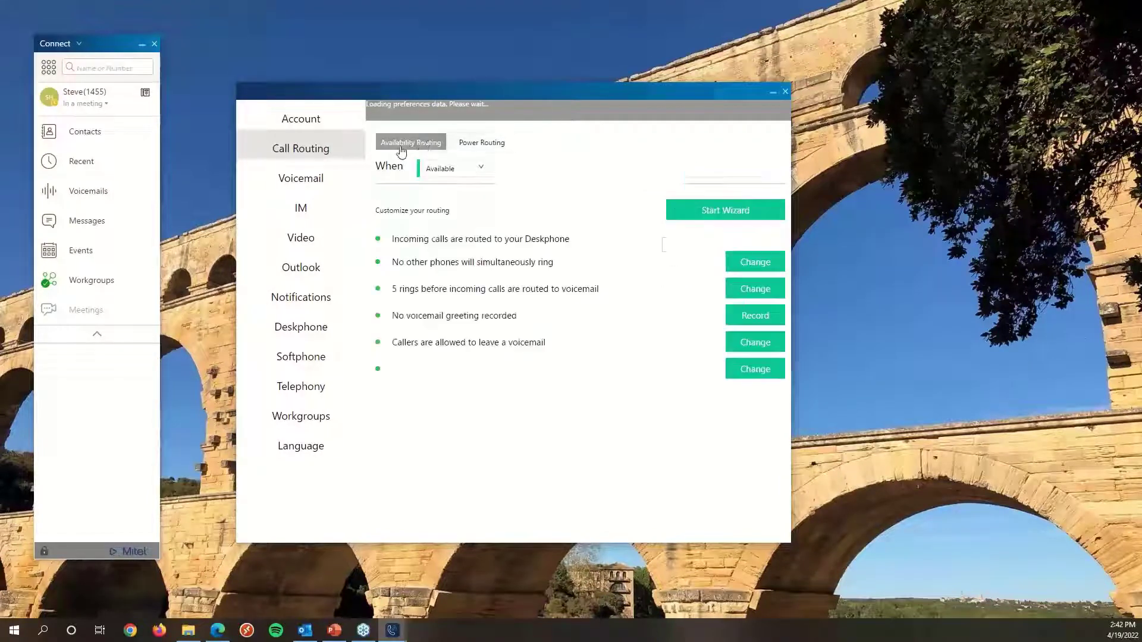
left_click(488, 143)
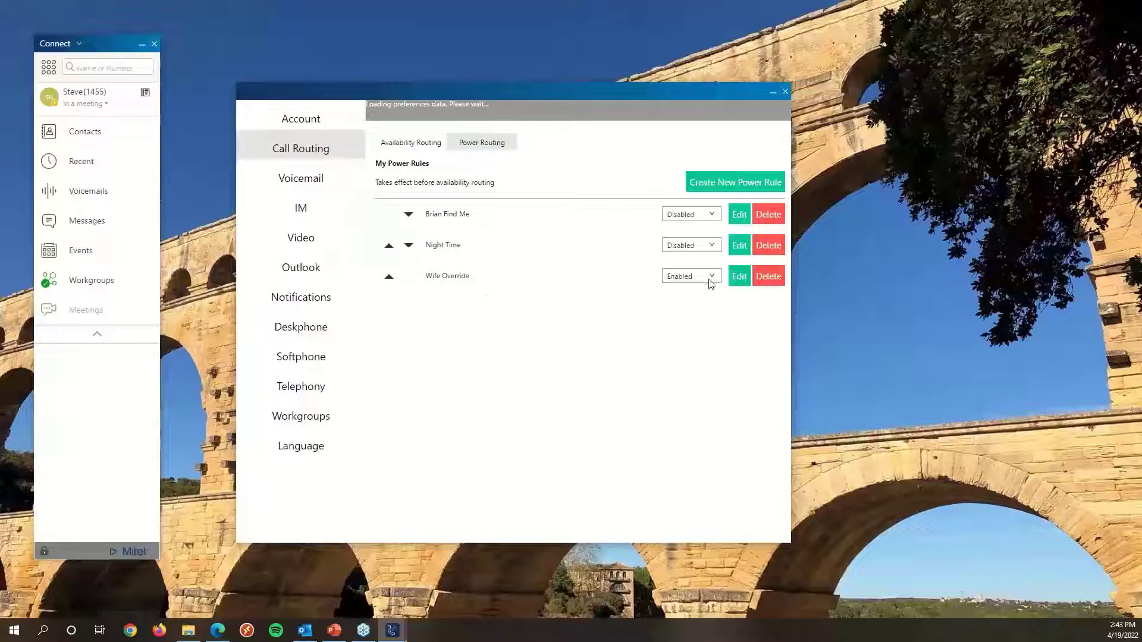
Open the Wife Override and Night Time power rules for review, cancelling each without saving.
left_click(740, 278)
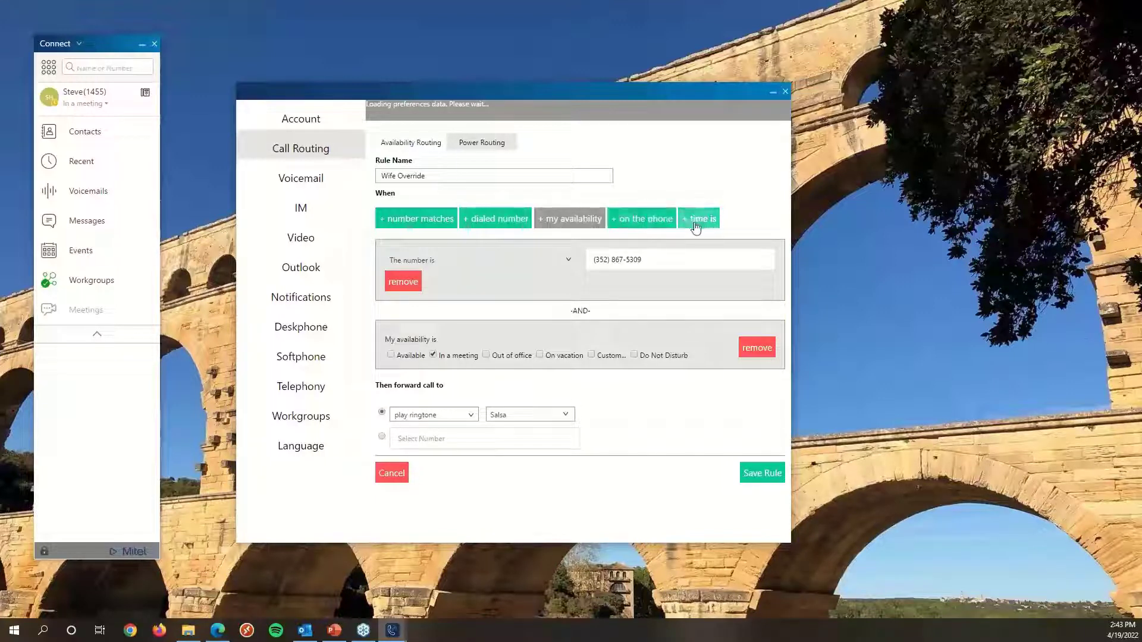
left_click(392, 473)
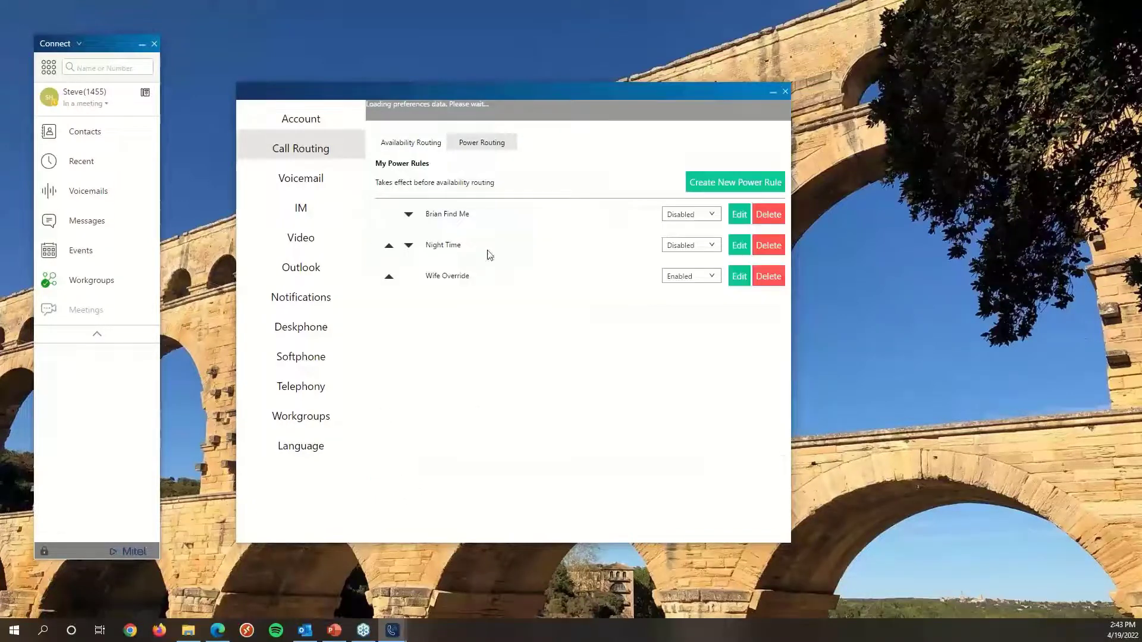
left_click(741, 245)
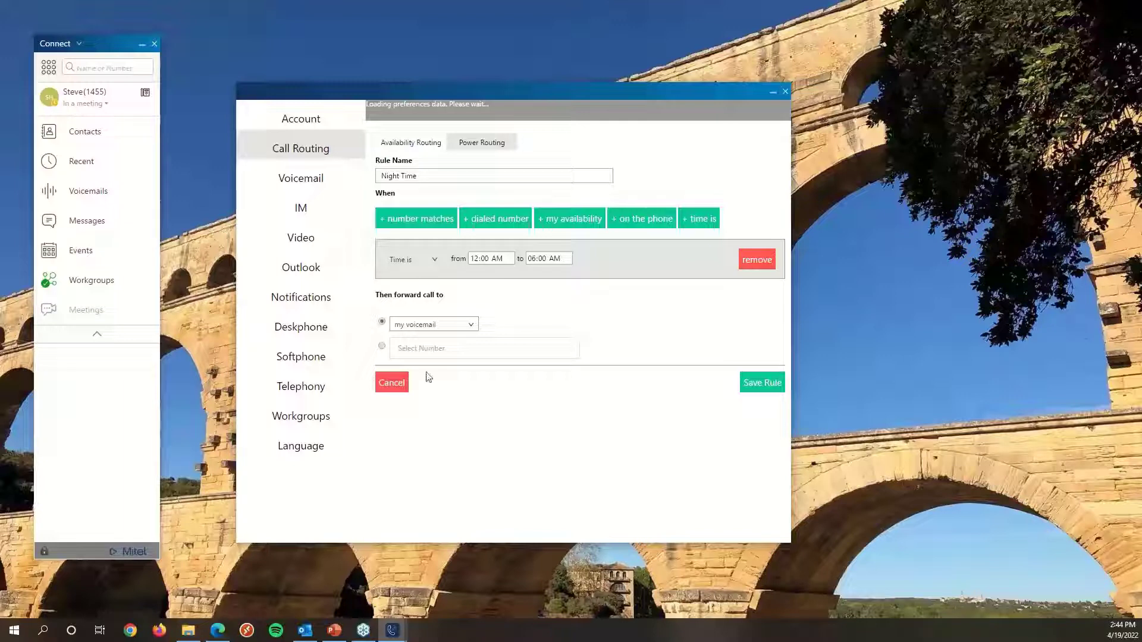
left_click(397, 383)
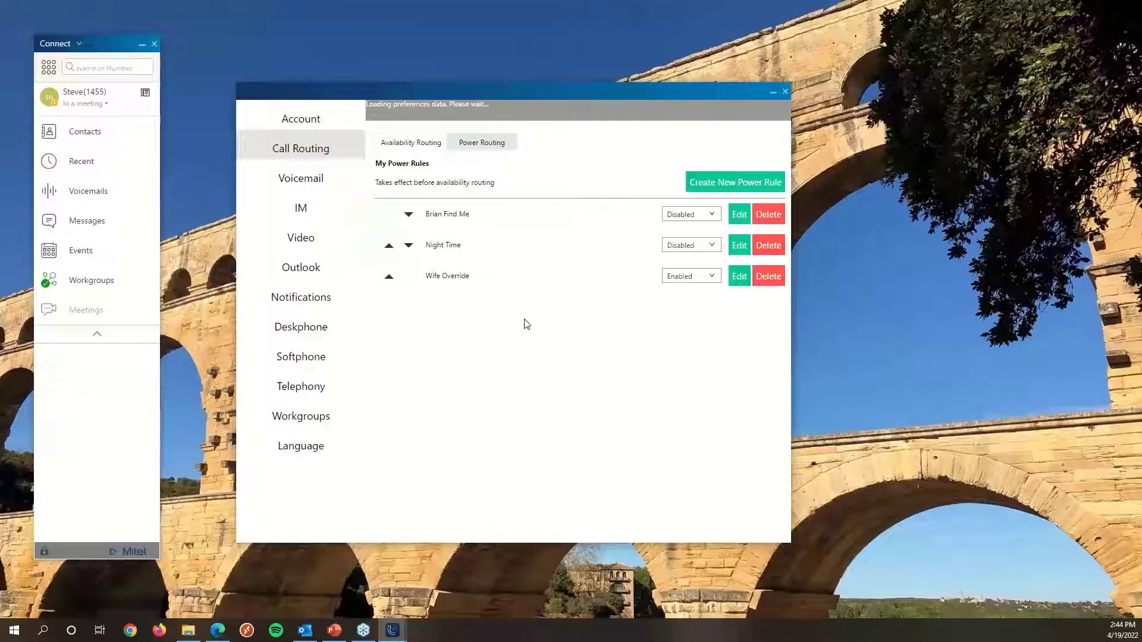
Open the Voicemail settings Setup page showing the voicemail password change fields.
left_click_drag(541, 95, 590, 51)
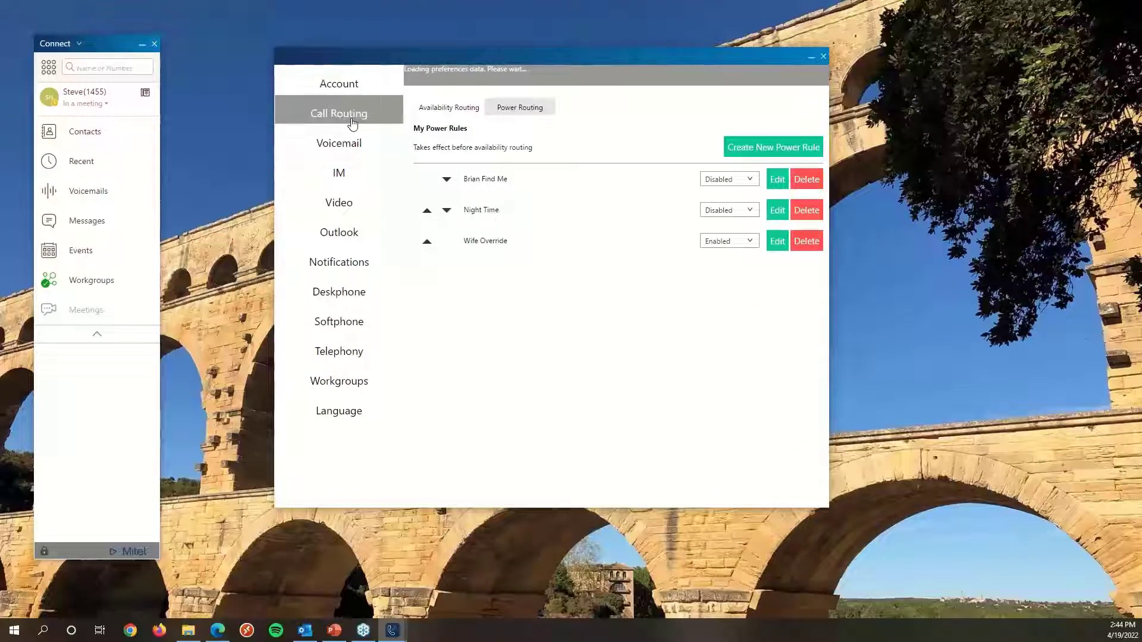
left_click(350, 146)
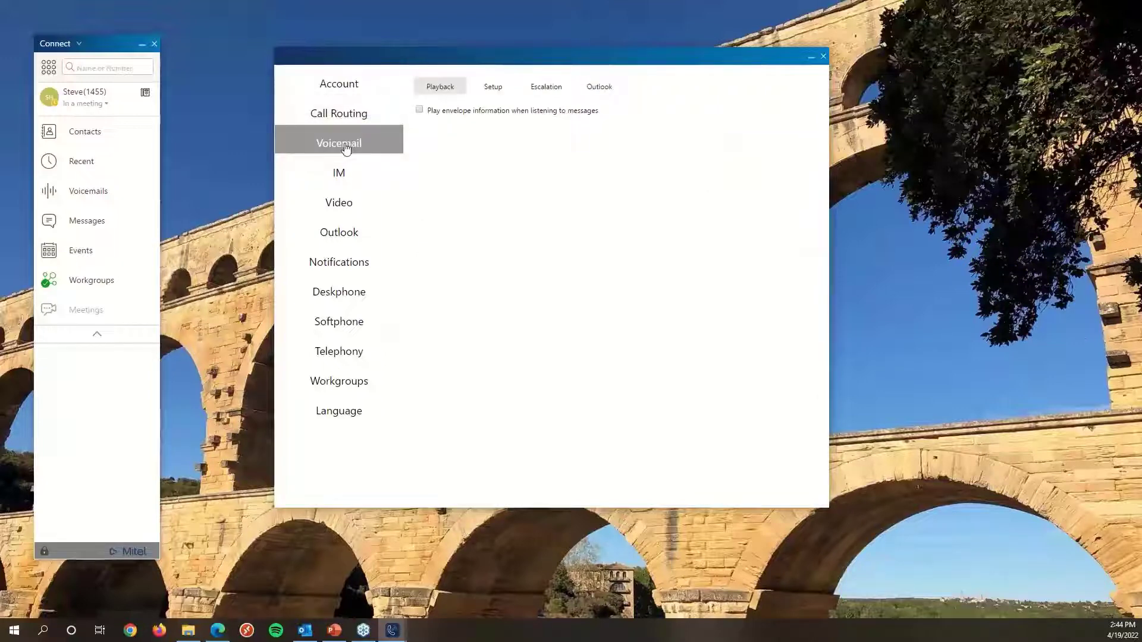
left_click_drag(436, 56, 432, 69)
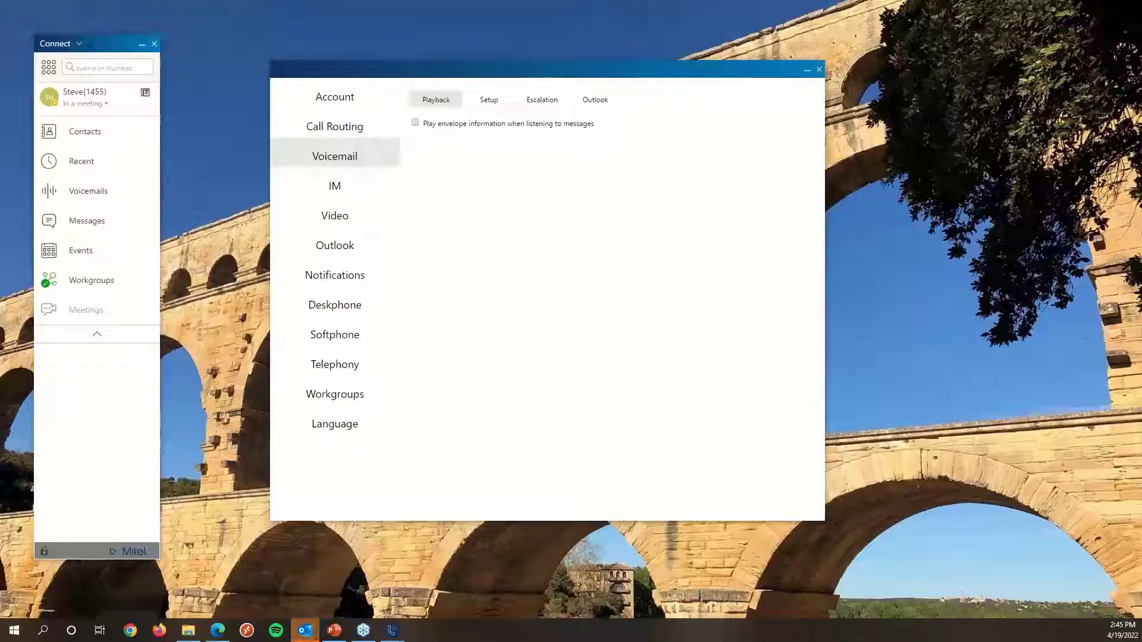
left_click(482, 104)
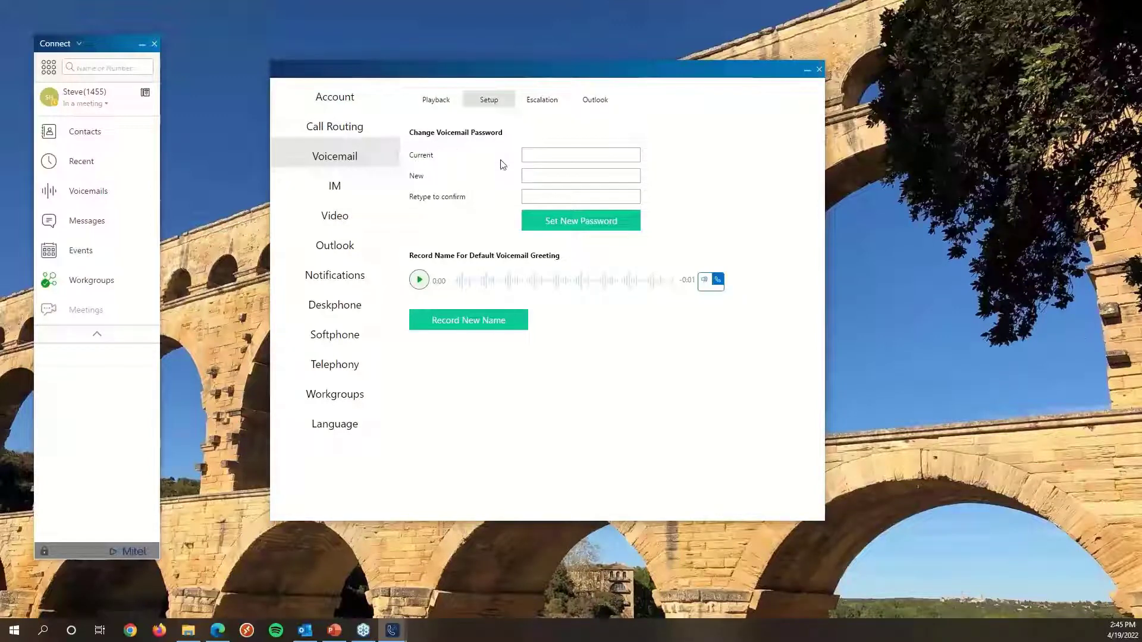
left_click(545, 155)
left_click(734, 170)
Address a forward of the MITEL voicemail to a colleague found by contact search, then collapse the client.
left_click(97, 198)
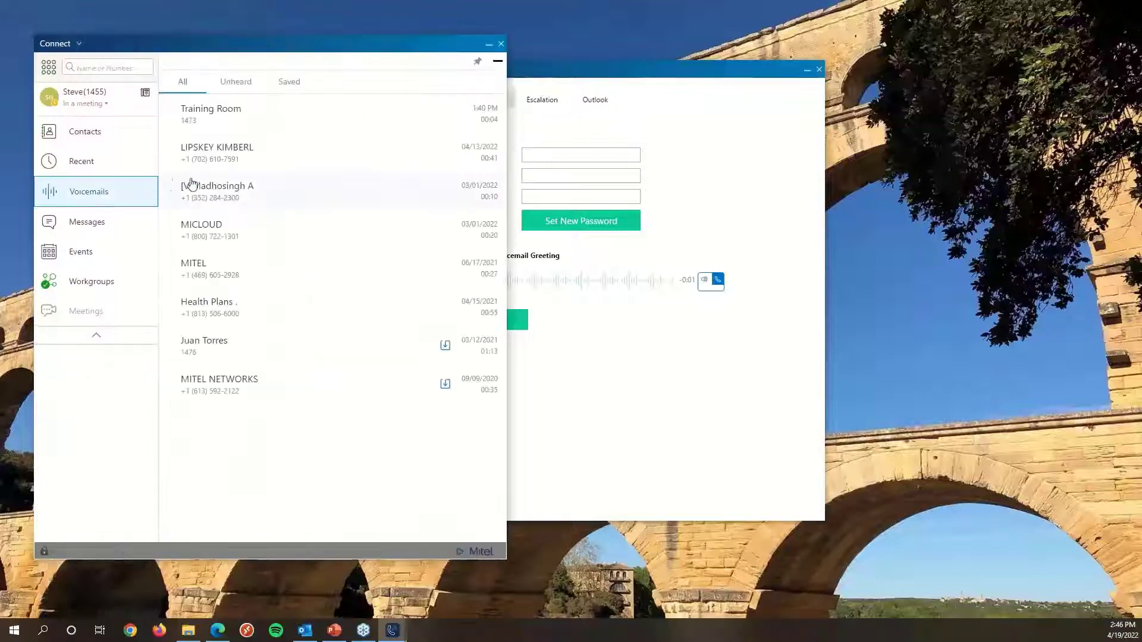
left_click(241, 274)
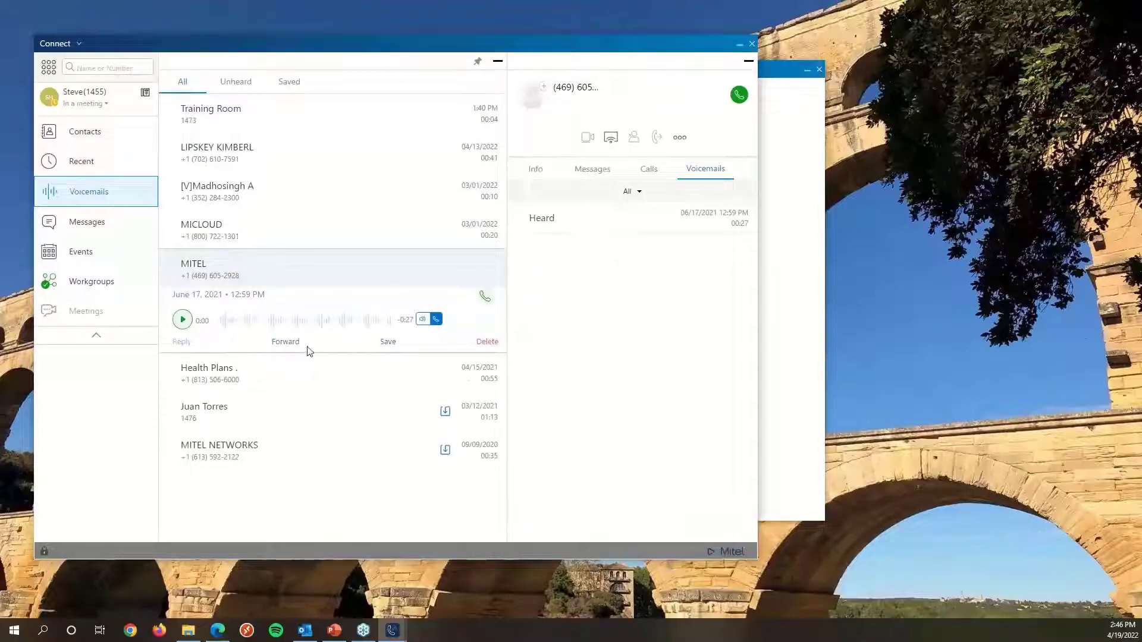
left_click(285, 342)
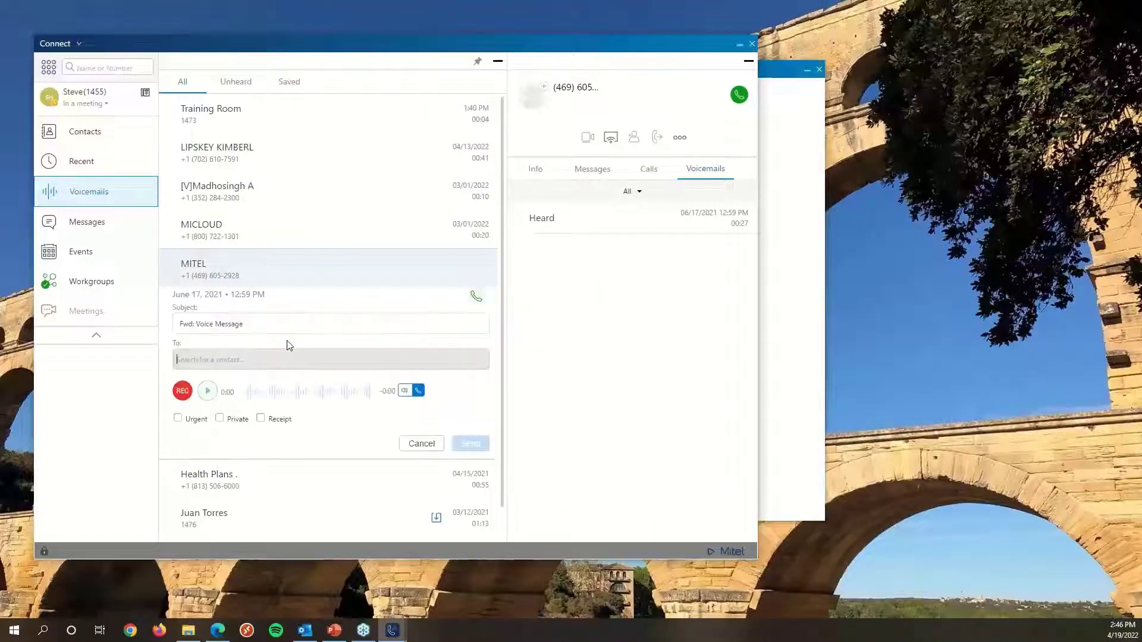
left_click(220, 362)
type("brian")
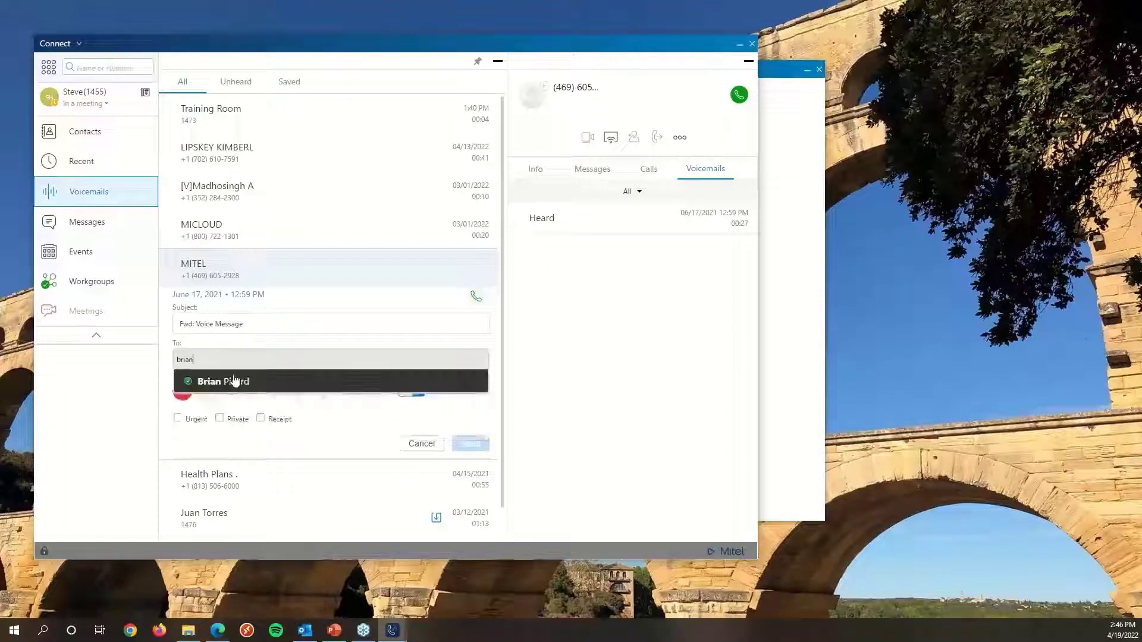
left_click(237, 378)
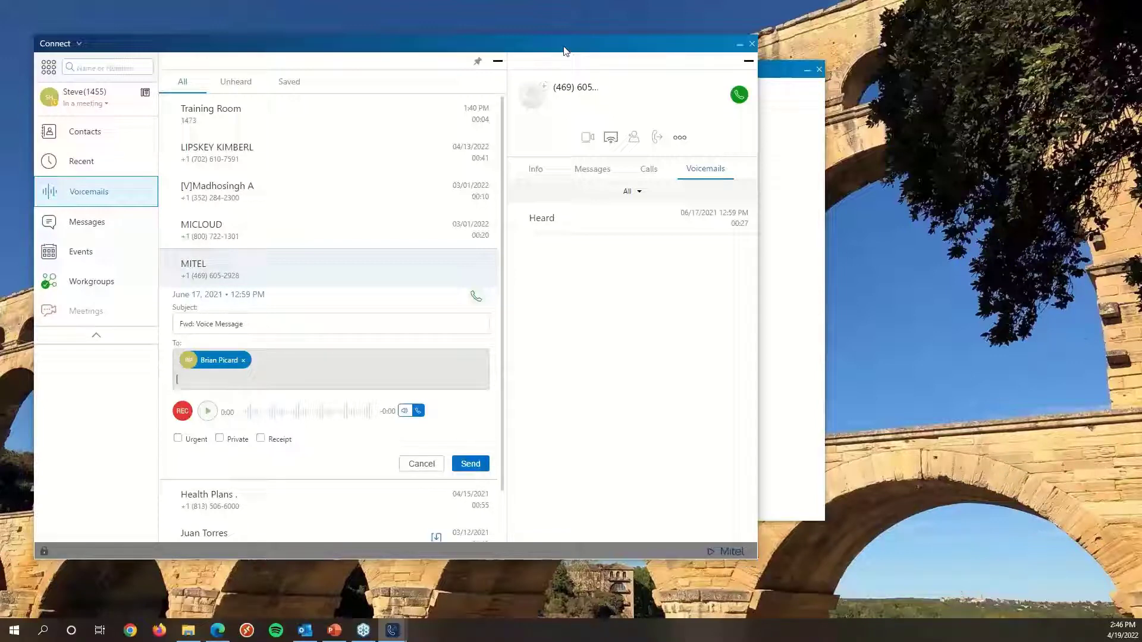
left_click(748, 61)
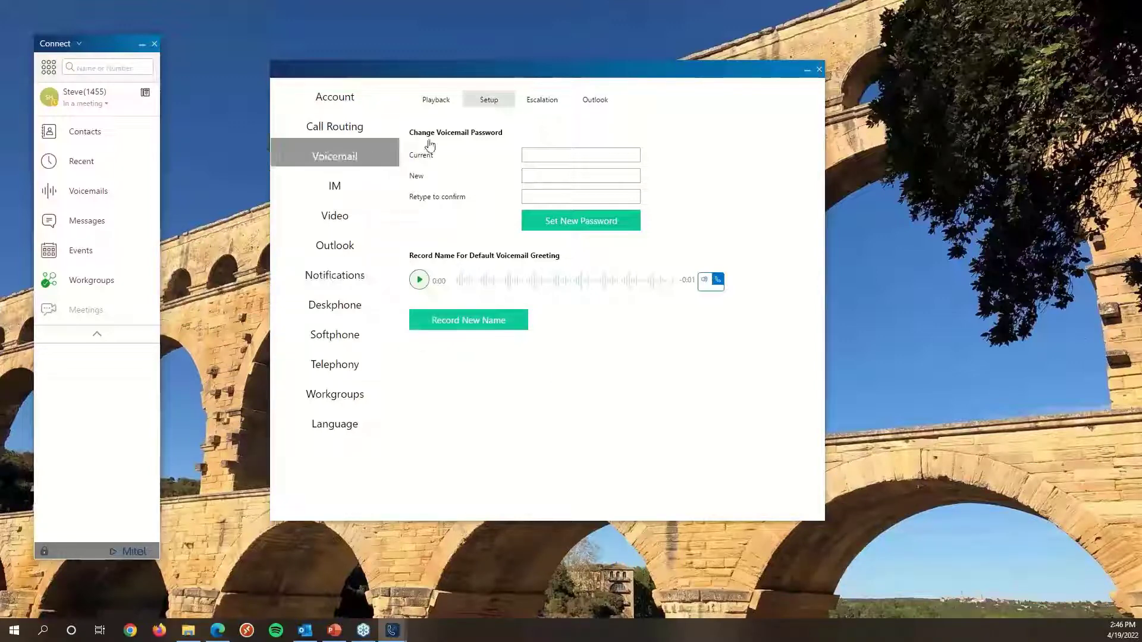
Show the Voicemail Escalation options, reopening the Settings window from the Connect menu.
left_click(544, 102)
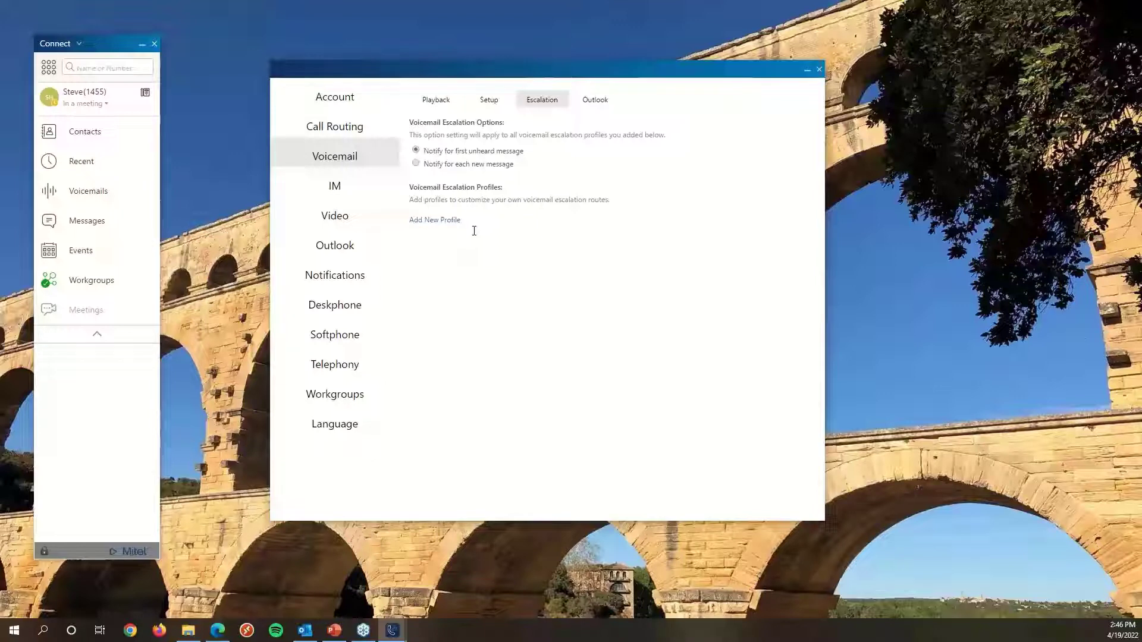
left_click_drag(517, 69, 475, 30)
mouse_move(391, 629)
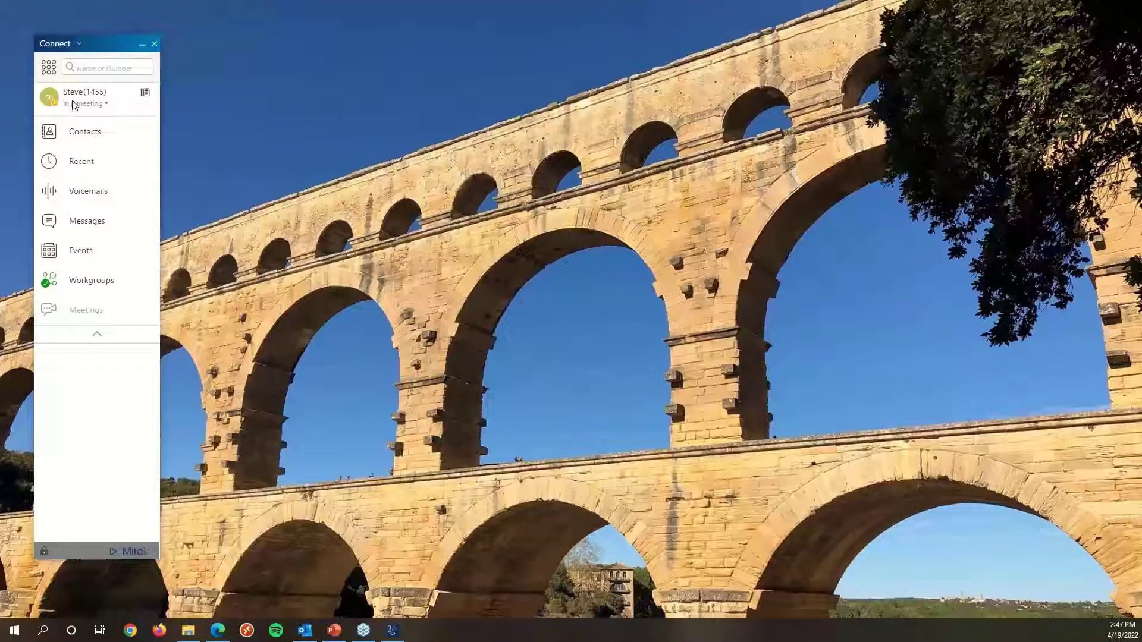
left_click(77, 43)
left_click(73, 98)
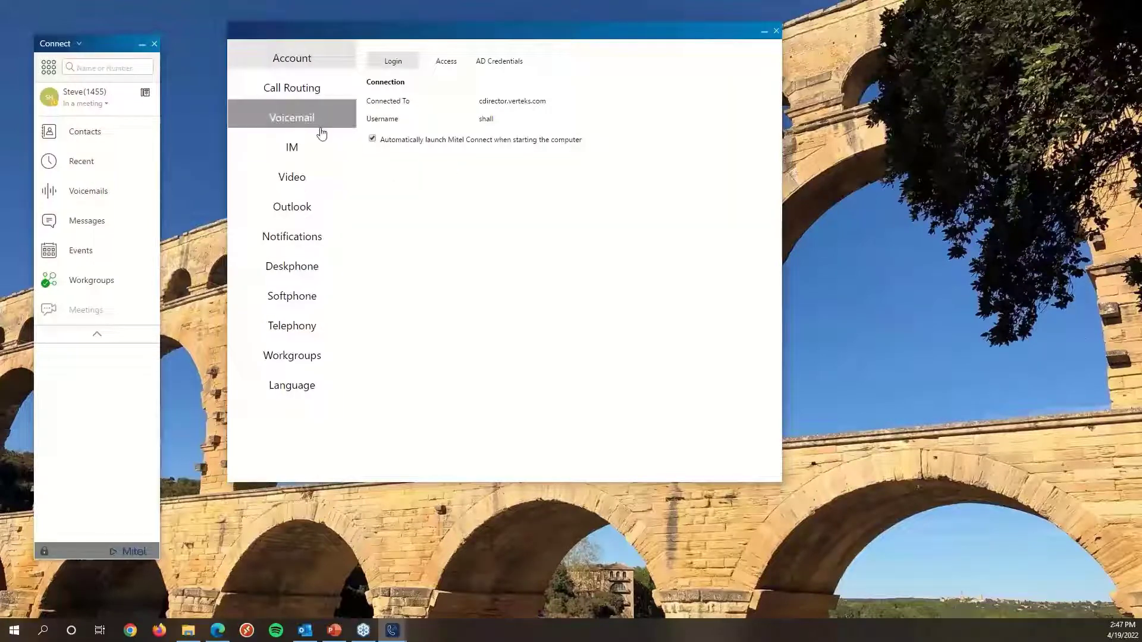
left_click(321, 125)
left_click(504, 62)
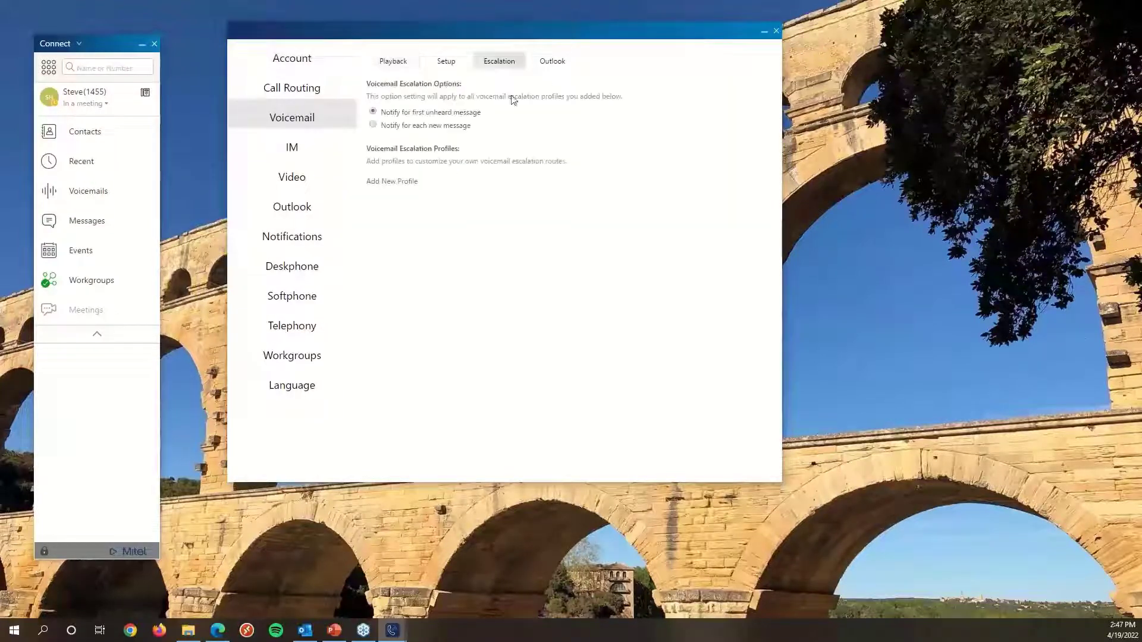
Begin a new voicemail escalation profile with an email notification step to the user's e-mail address.
left_click(375, 183)
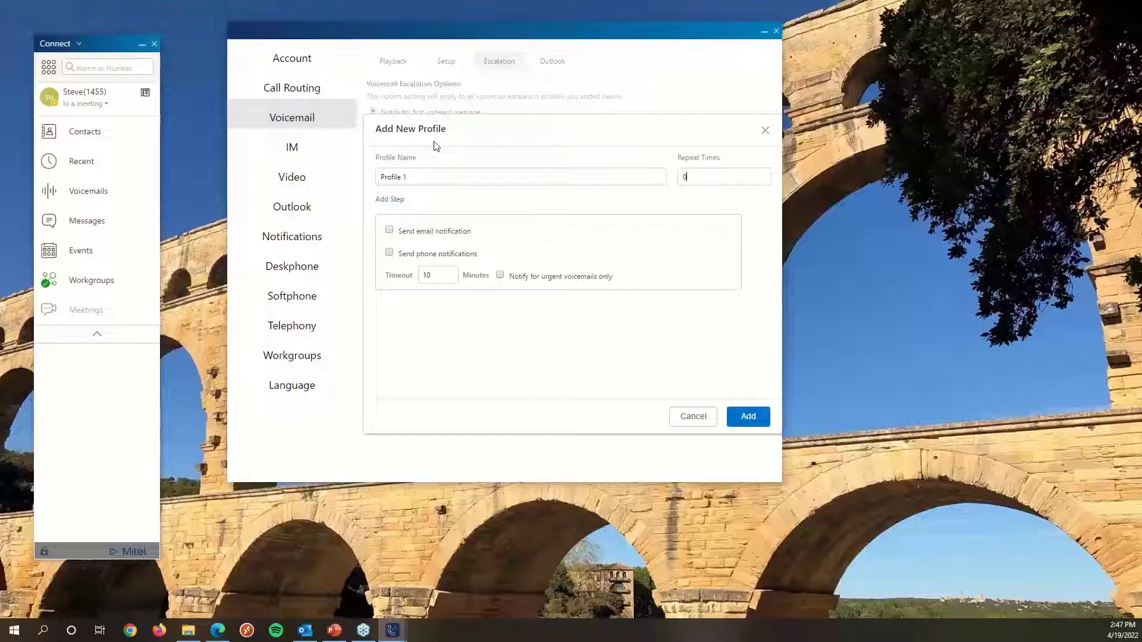
left_click(390, 231)
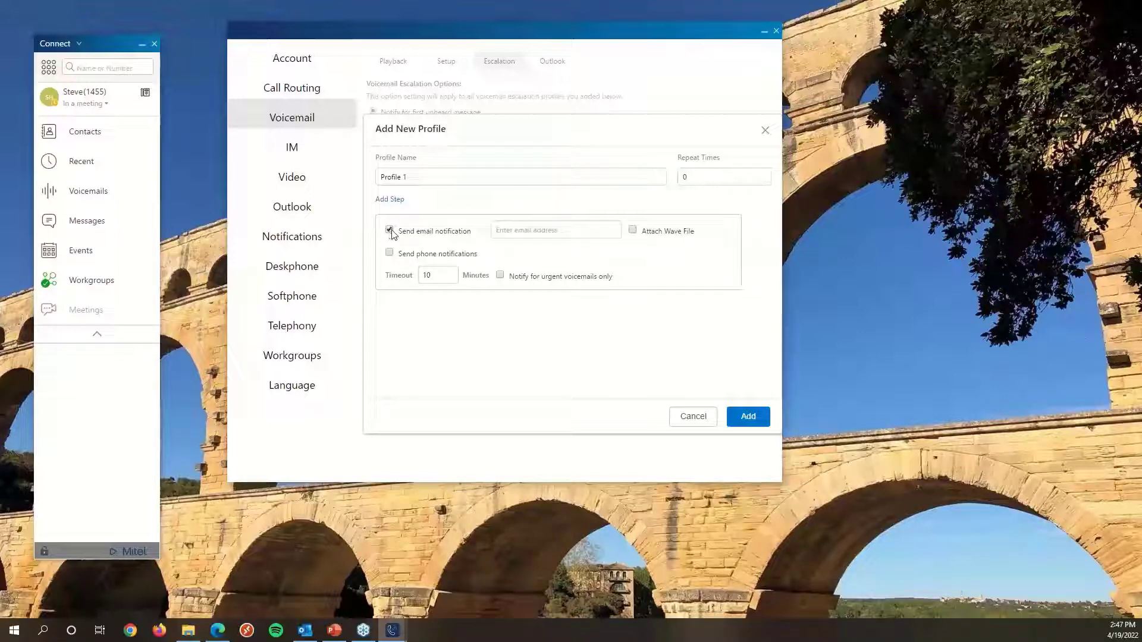
left_click(524, 235)
Add a second step with phone notification to the user's phone number, then cancel the new profile.
left_click(398, 202)
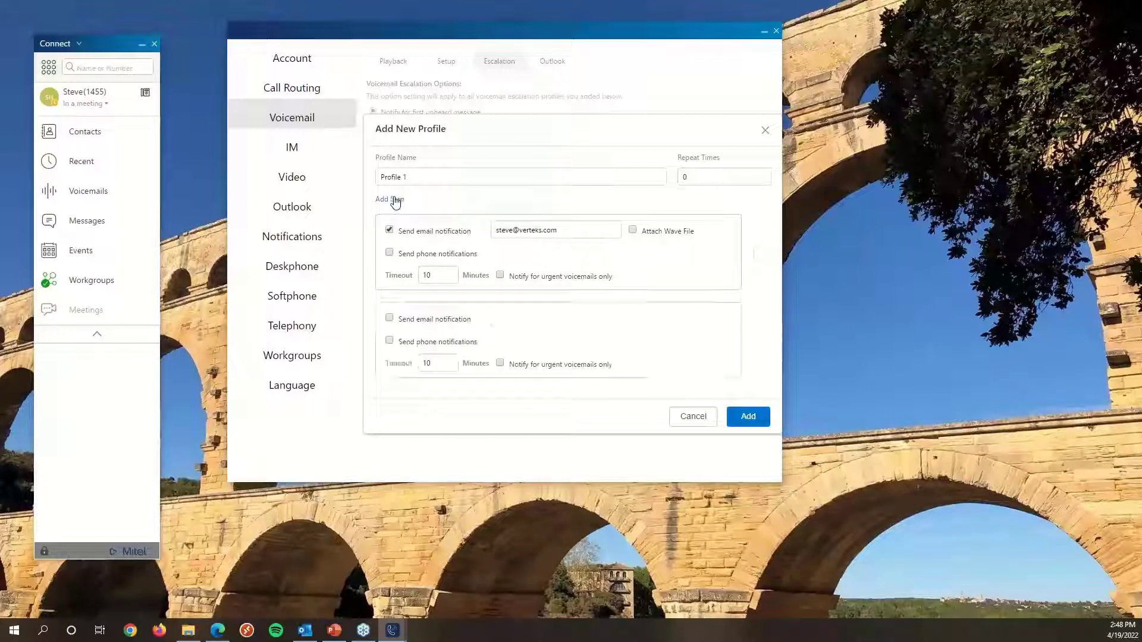
left_click(390, 340)
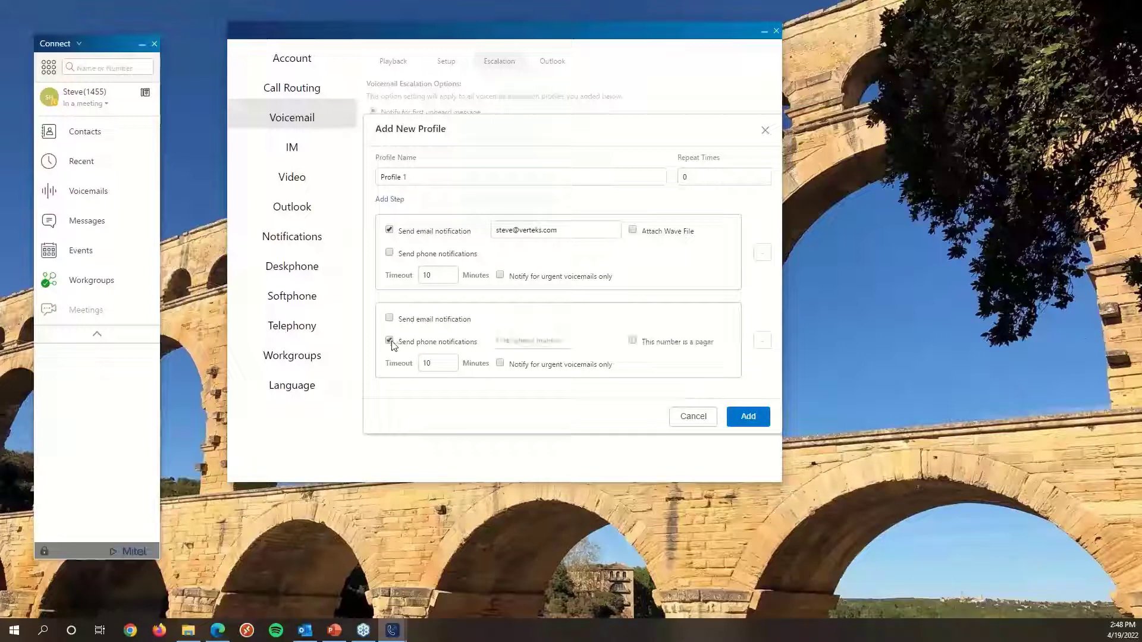
left_click(537, 341)
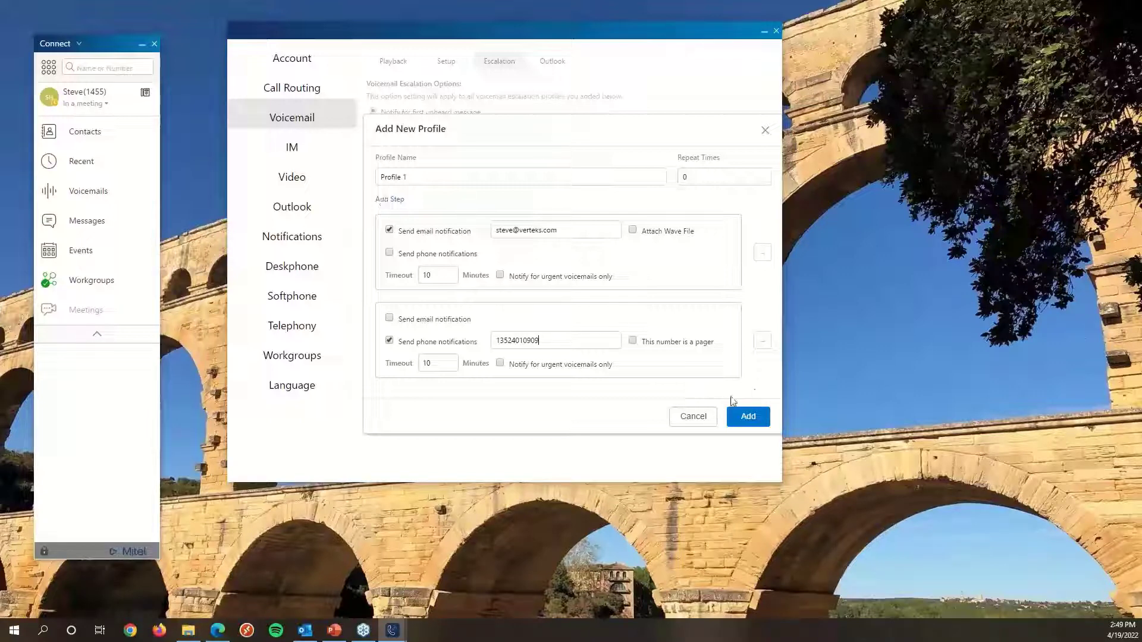
left_click(696, 416)
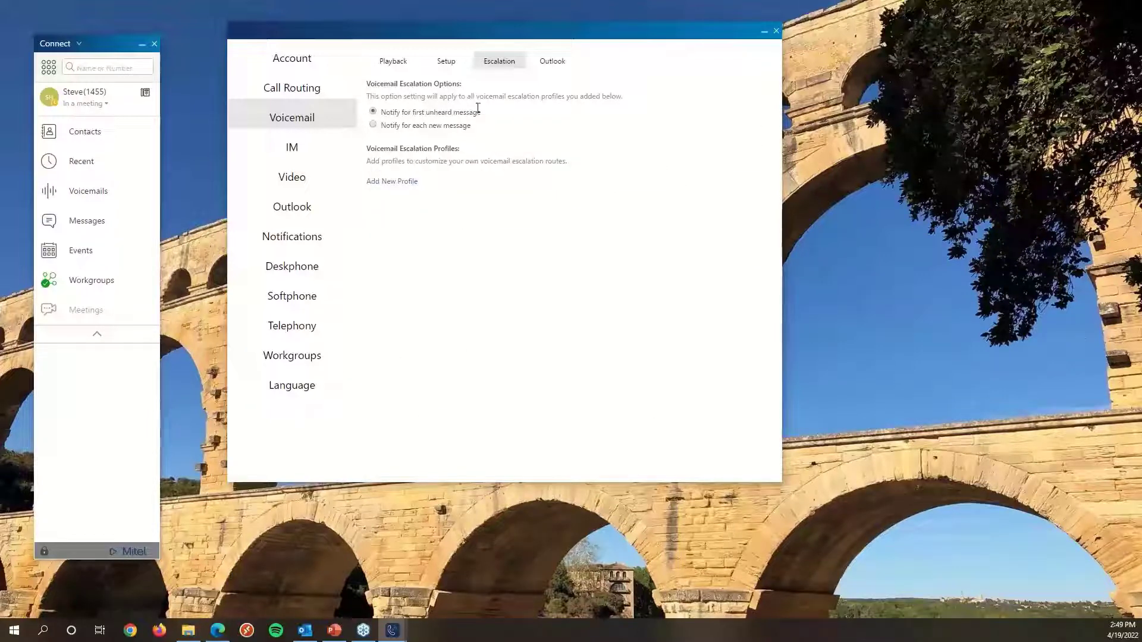
Review the voicemail Outlook integration option and the Notifications voicemail email settings.
left_click(557, 63)
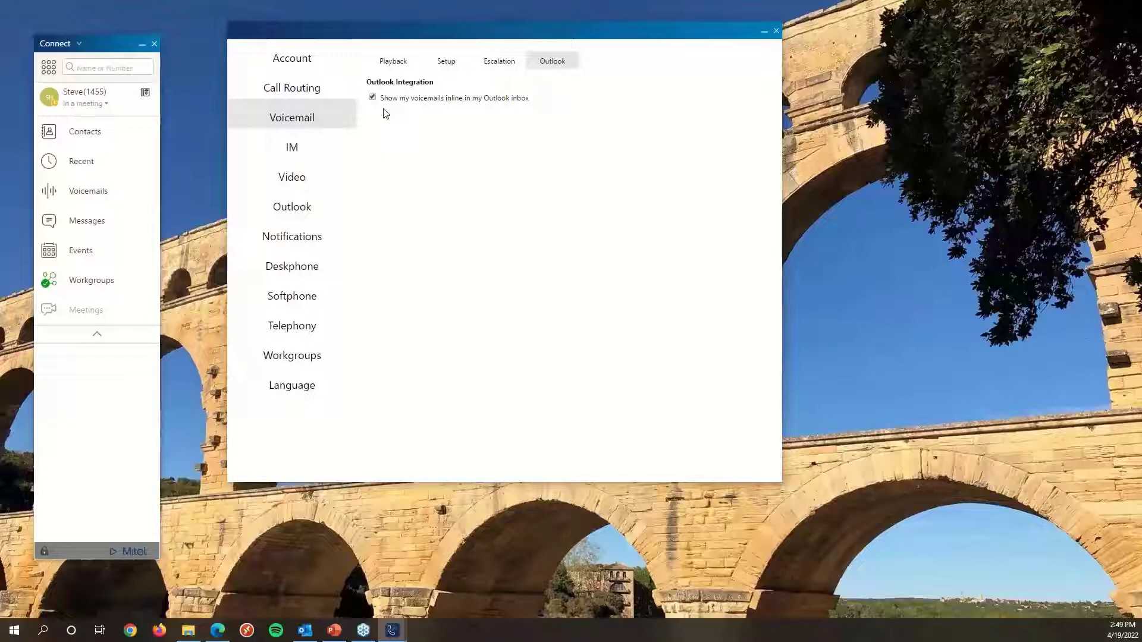
left_click(303, 202)
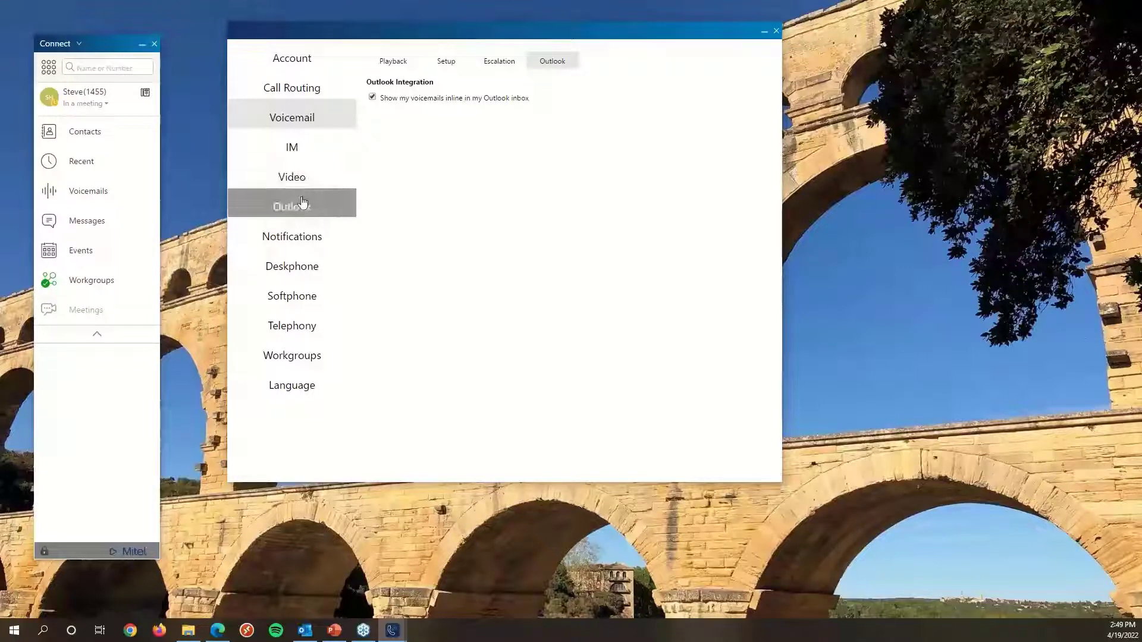
left_click(292, 238)
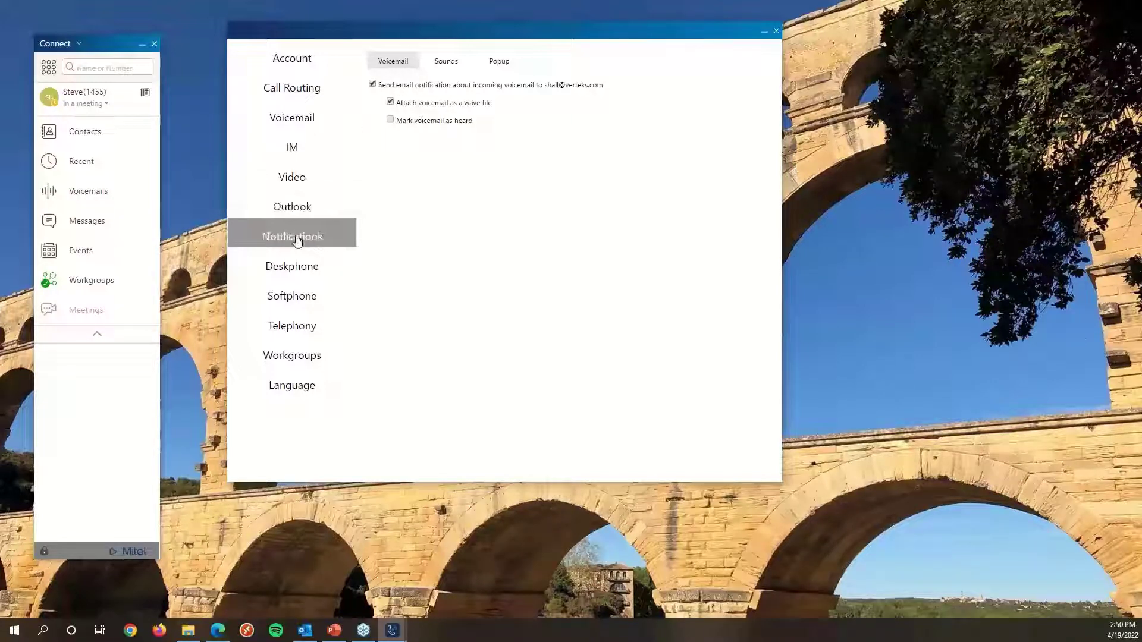
left_click(321, 122)
left_click(552, 66)
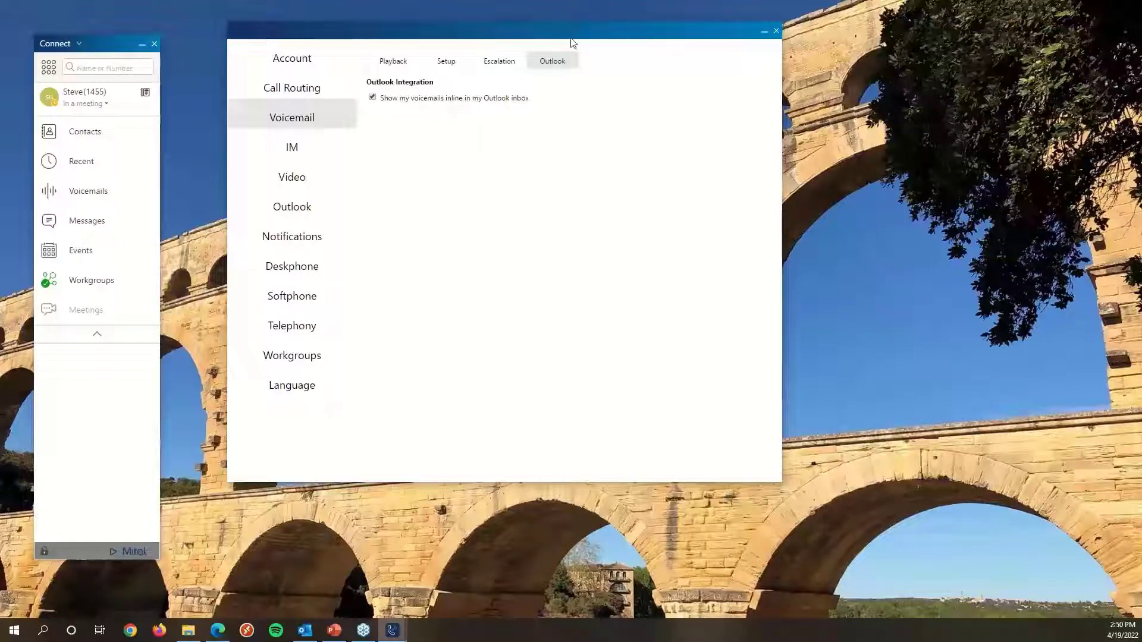
Move the Settings window aside, switch to Outlook and open the Training Room voice message.
left_click_drag(578, 38, 578, 587)
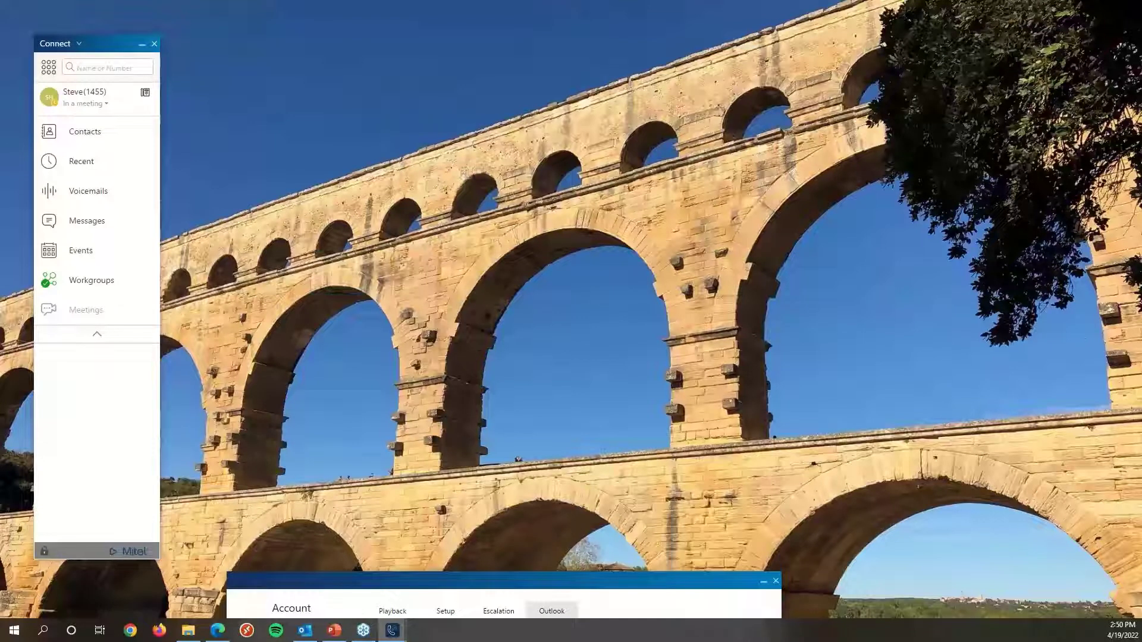
left_click(304, 631)
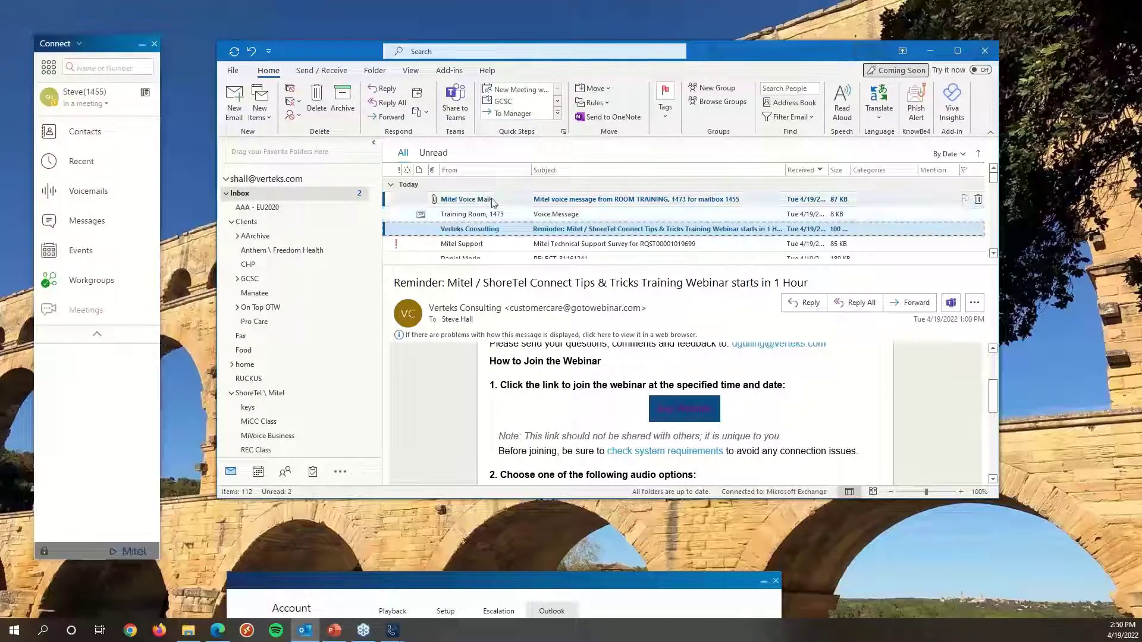
left_click(500, 217)
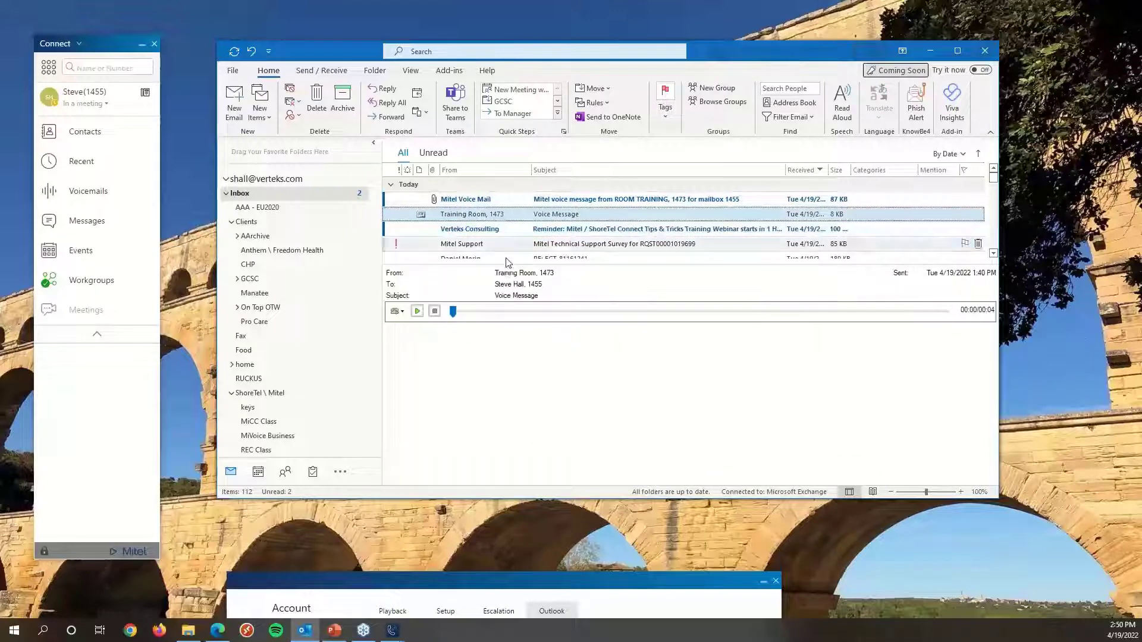
left_click_drag(509, 263, 515, 227)
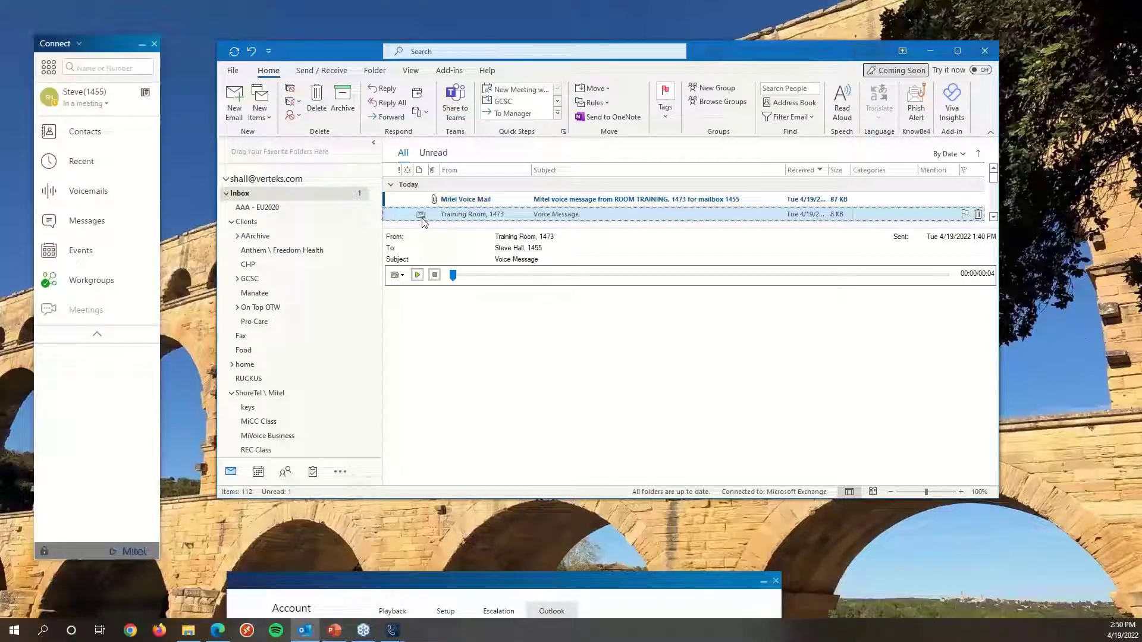
Arrange the windows and open the client's Voicemails list next to Outlook.
mouse_move(110, 48)
left_mouse_down()
mouse_move(226, 93)
mouse_move(101, 37)
mouse_move(113, 39)
left_mouse_up()
left_click_drag(751, 50, 771, 51)
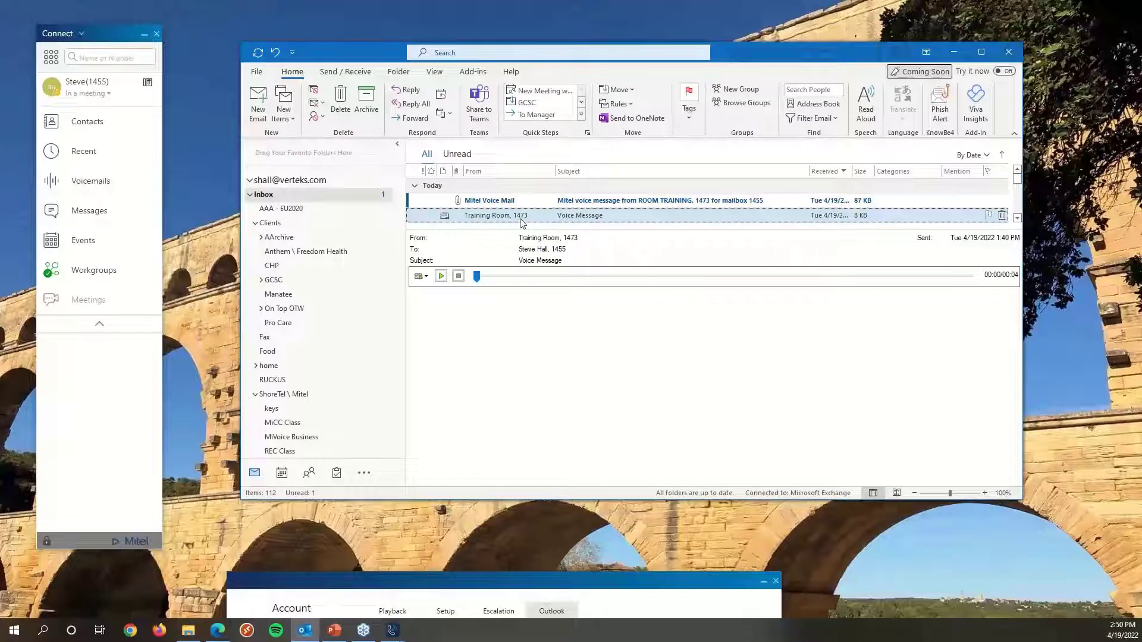
left_click(602, 589)
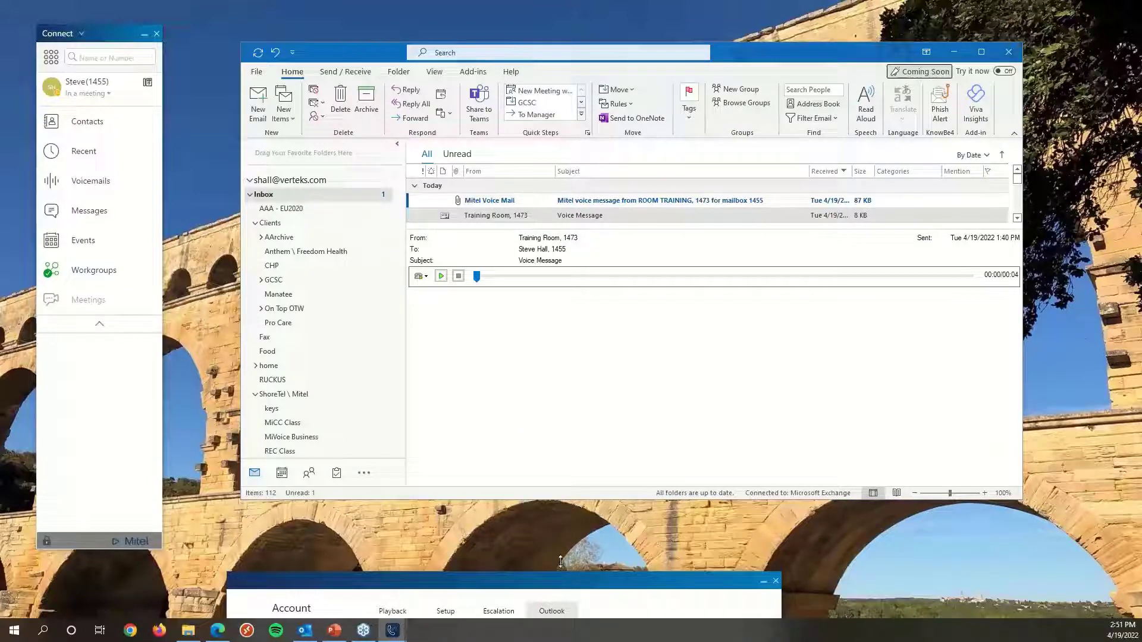
left_click_drag(561, 583, 601, 641)
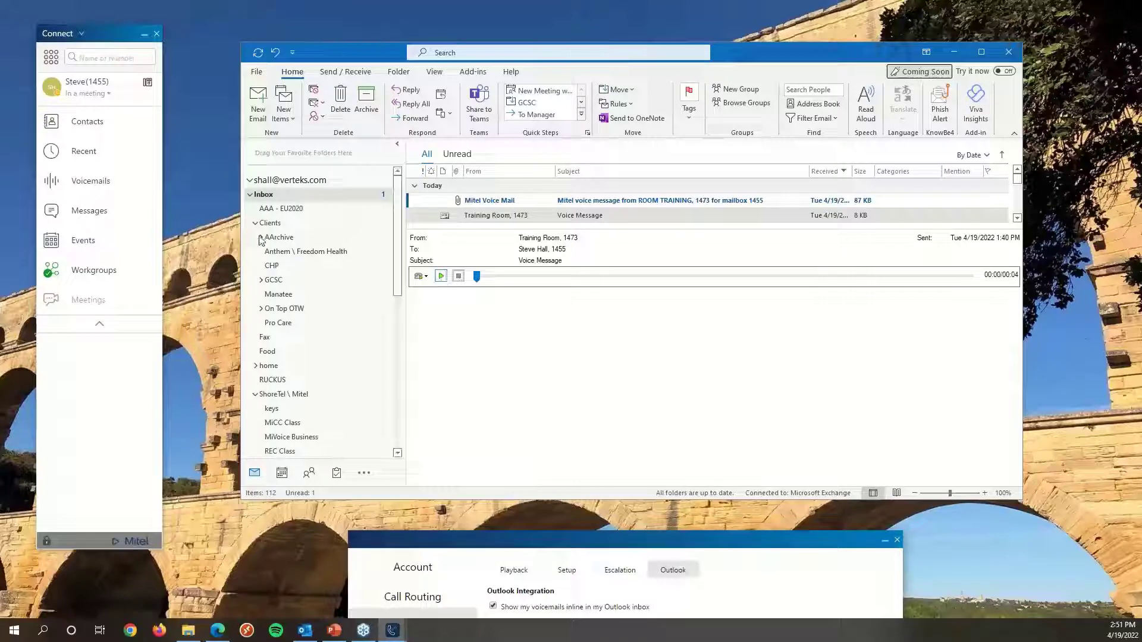
mouse_move(120, 31)
left_mouse_down()
mouse_move(165, 38)
mouse_move(127, 44)
left_mouse_up()
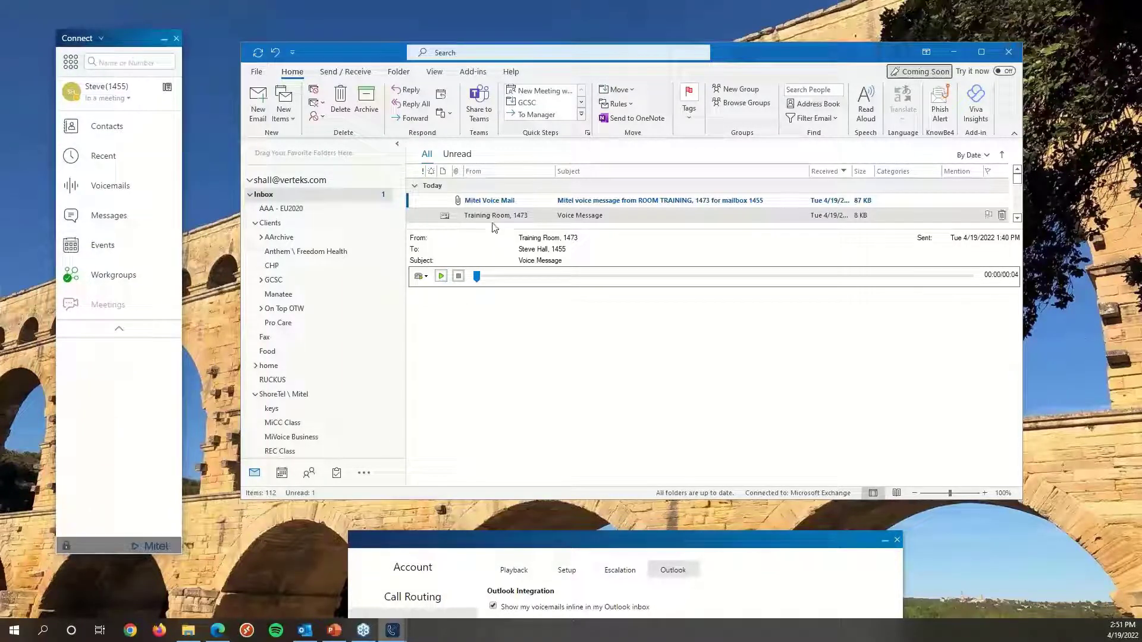
left_click(107, 190)
left_click(735, 52)
left_click_drag(734, 47, 1056, 52)
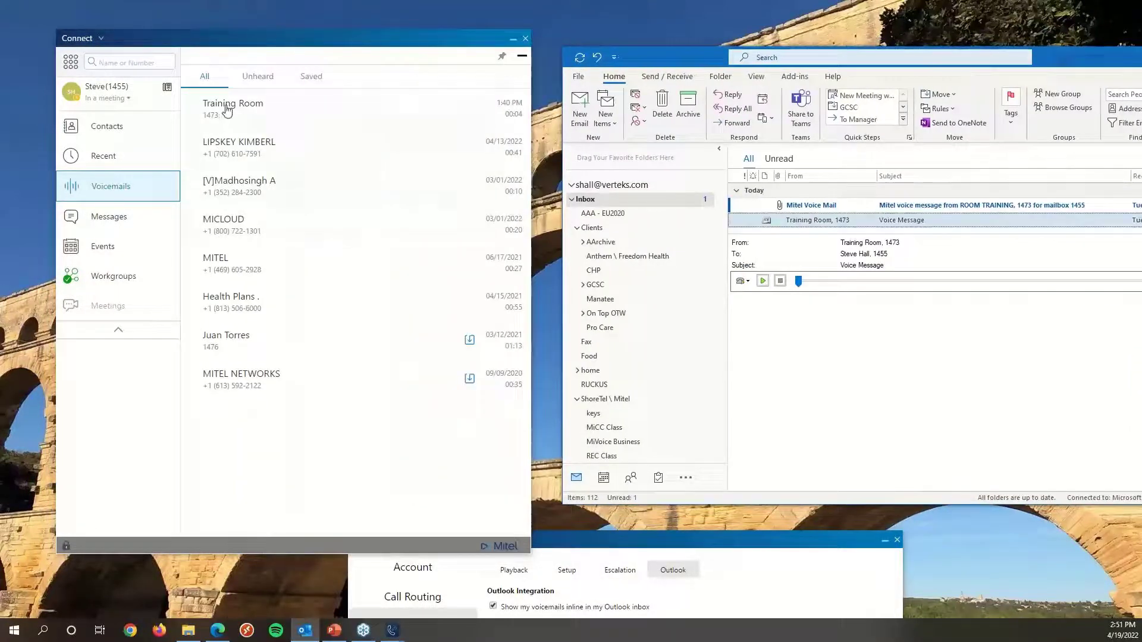
Delete the Training Room voice message in Outlook and open the Mitel Voice Mail email.
right_click(826, 221)
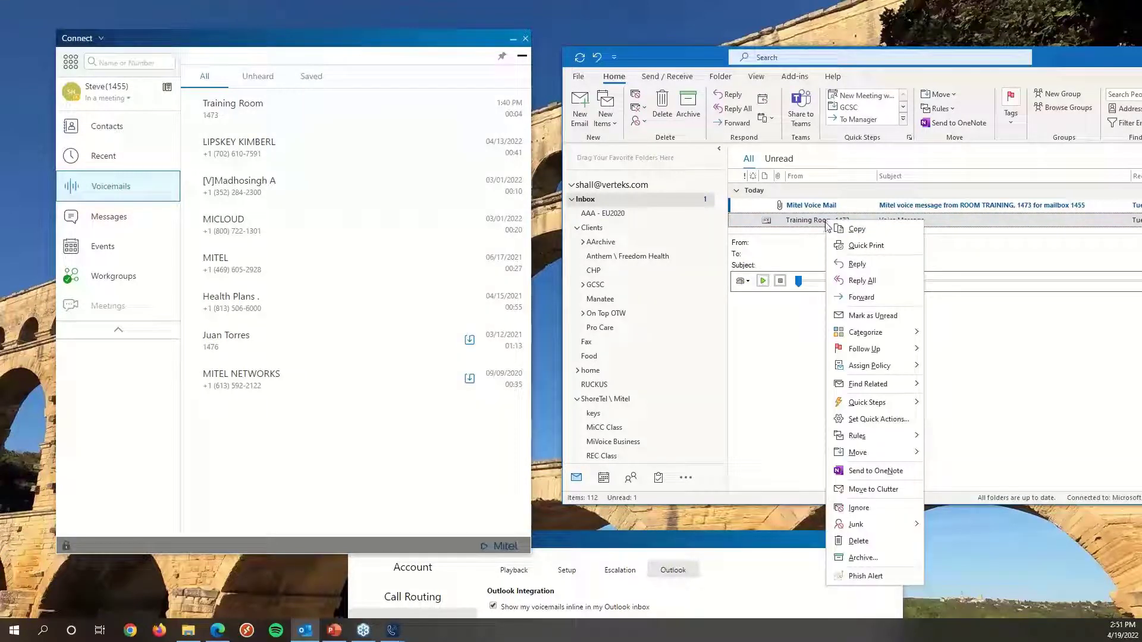
left_click(859, 541)
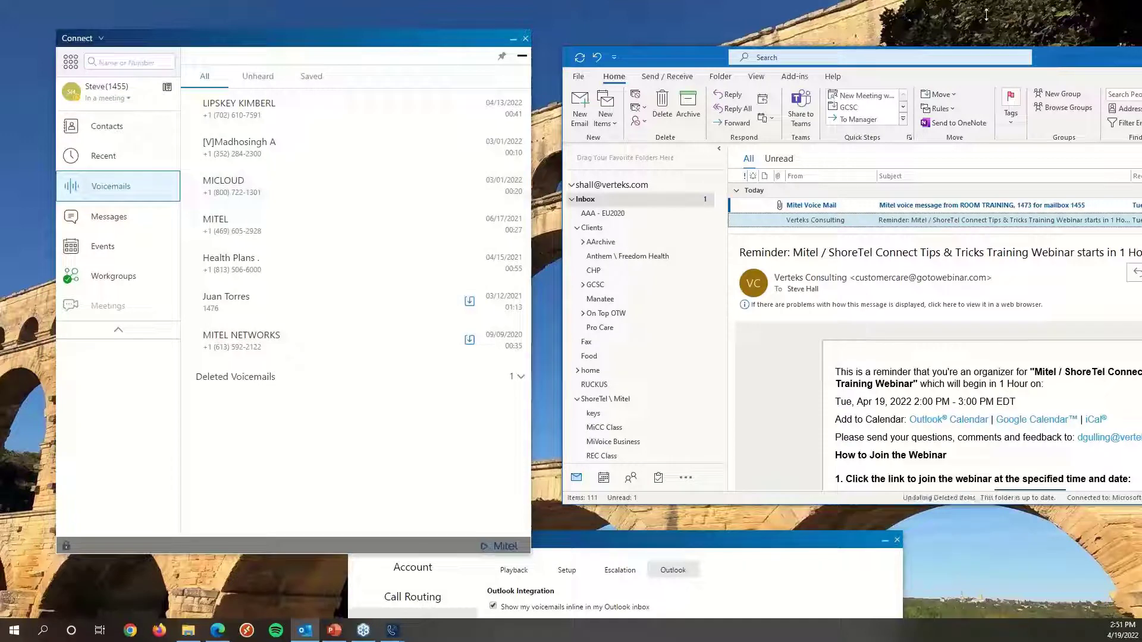
left_click(1038, 204)
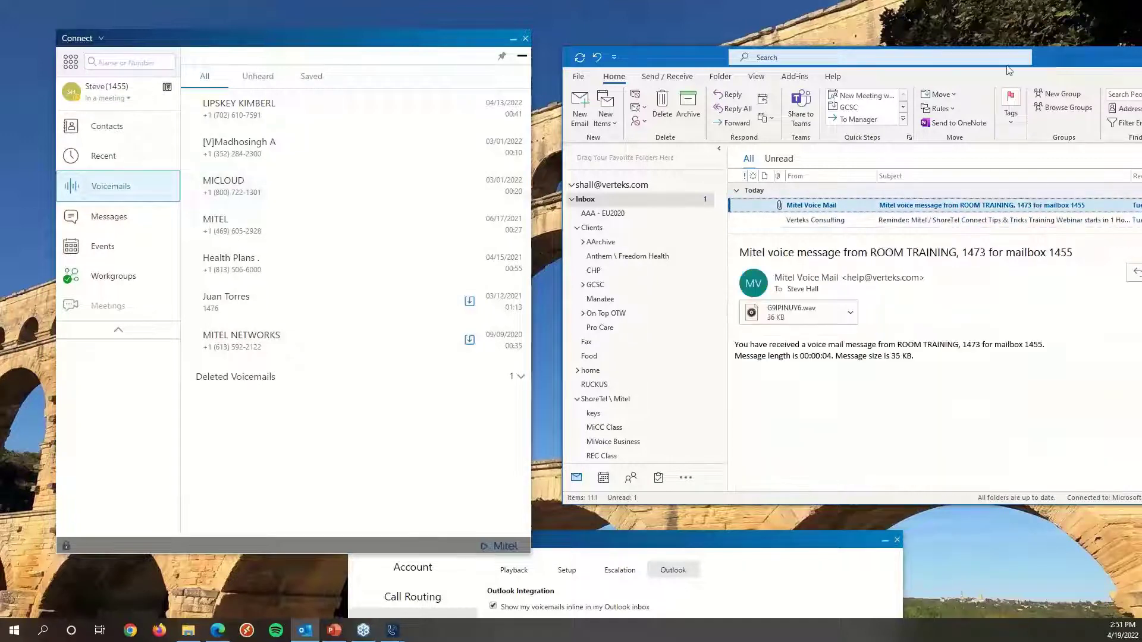
left_click_drag(702, 56, 524, 74)
left_click(513, 38)
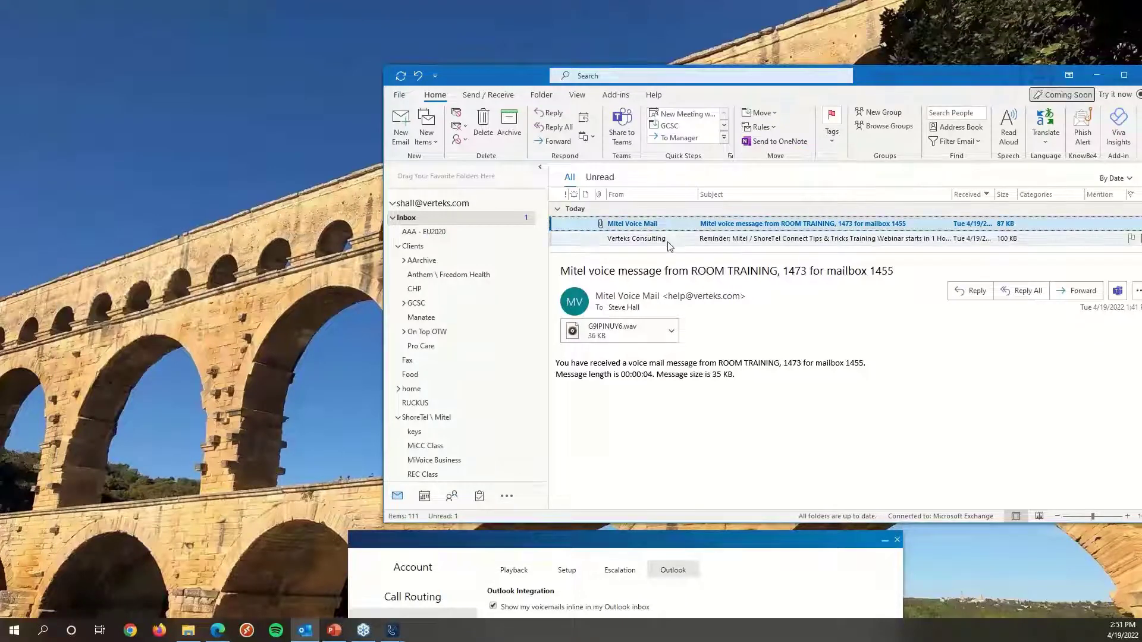
Bring the Settings window forward and show its Notifications voicemail options.
left_click_drag(716, 543, 372, 38)
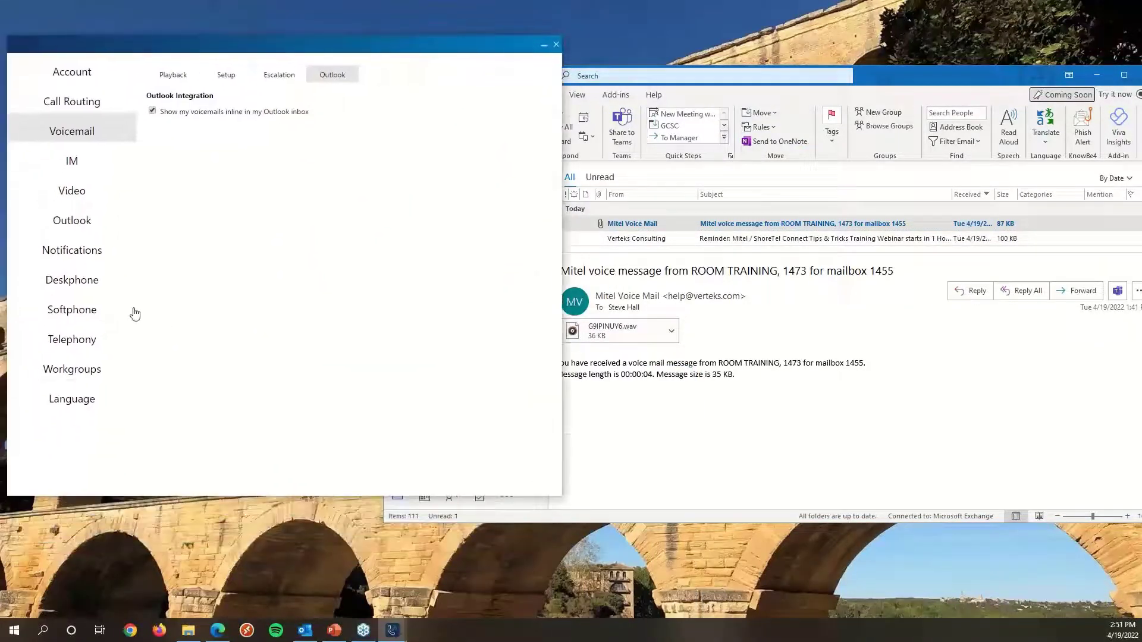
left_click(47, 226)
left_click(61, 251)
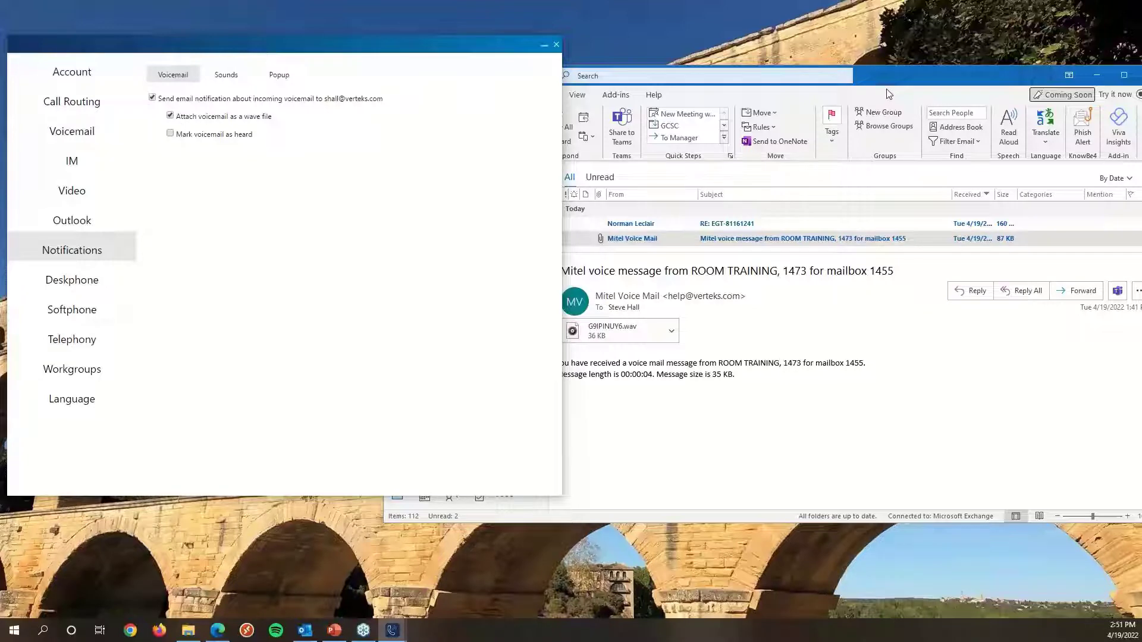
left_click(893, 74)
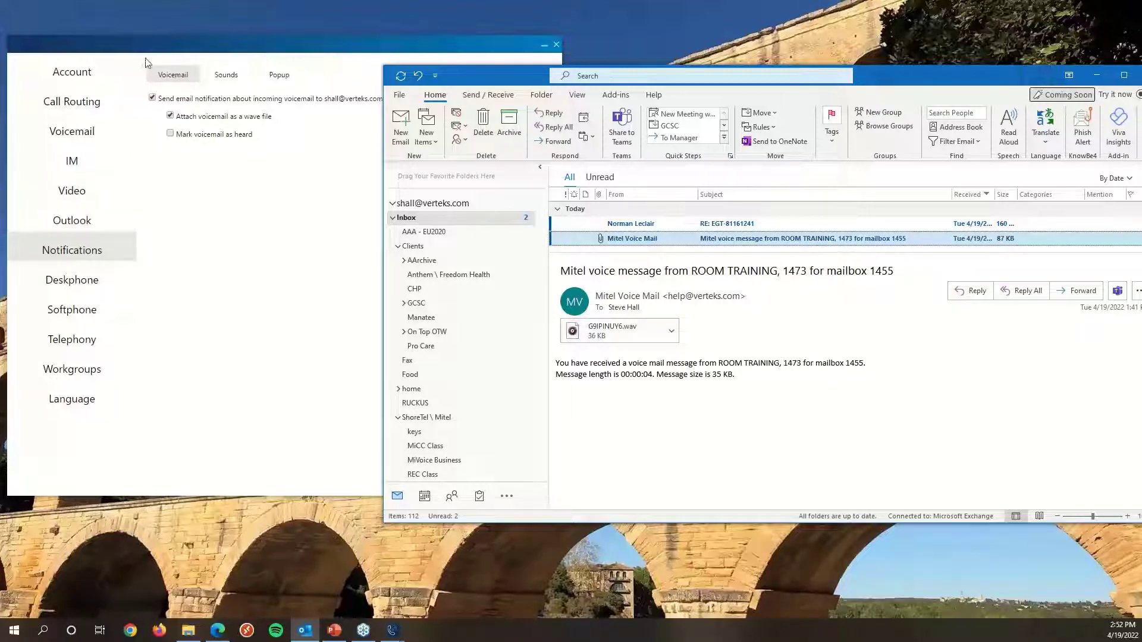
left_click_drag(195, 48, 176, 259)
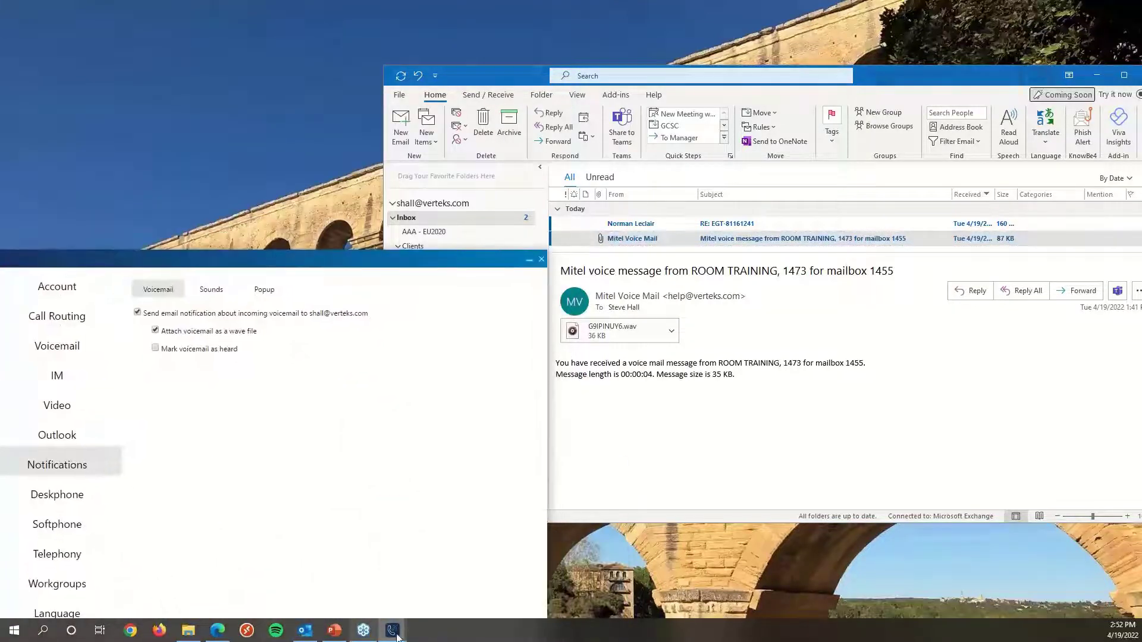
Collapse the client, move the Settings window down and minimize Outlook.
mouse_move(393, 633)
left_click(339, 593)
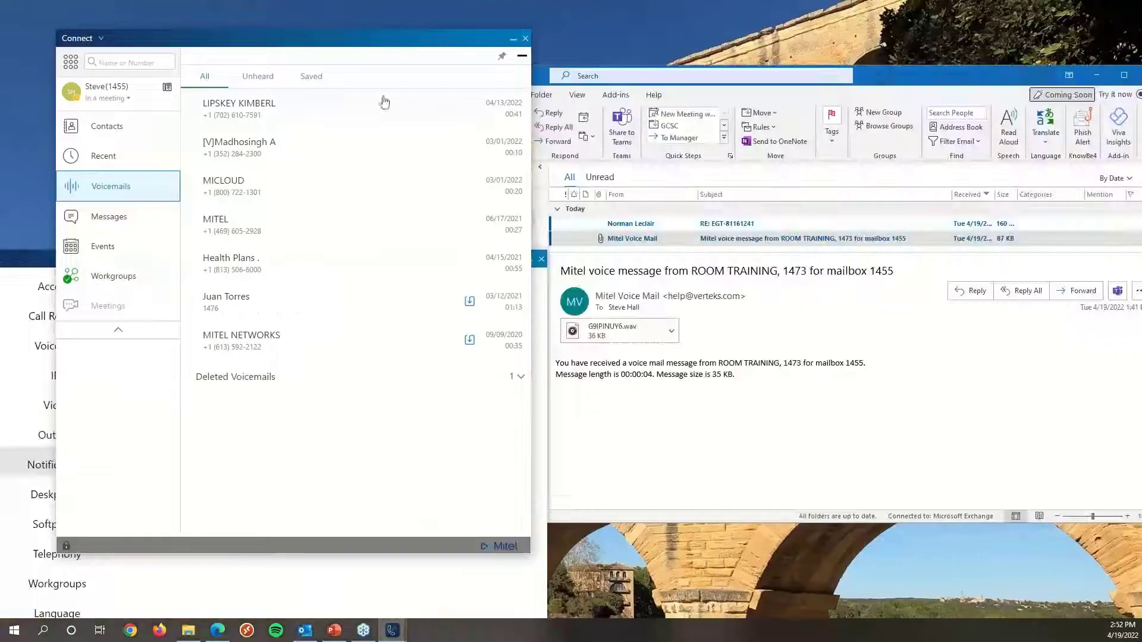
left_click(521, 58)
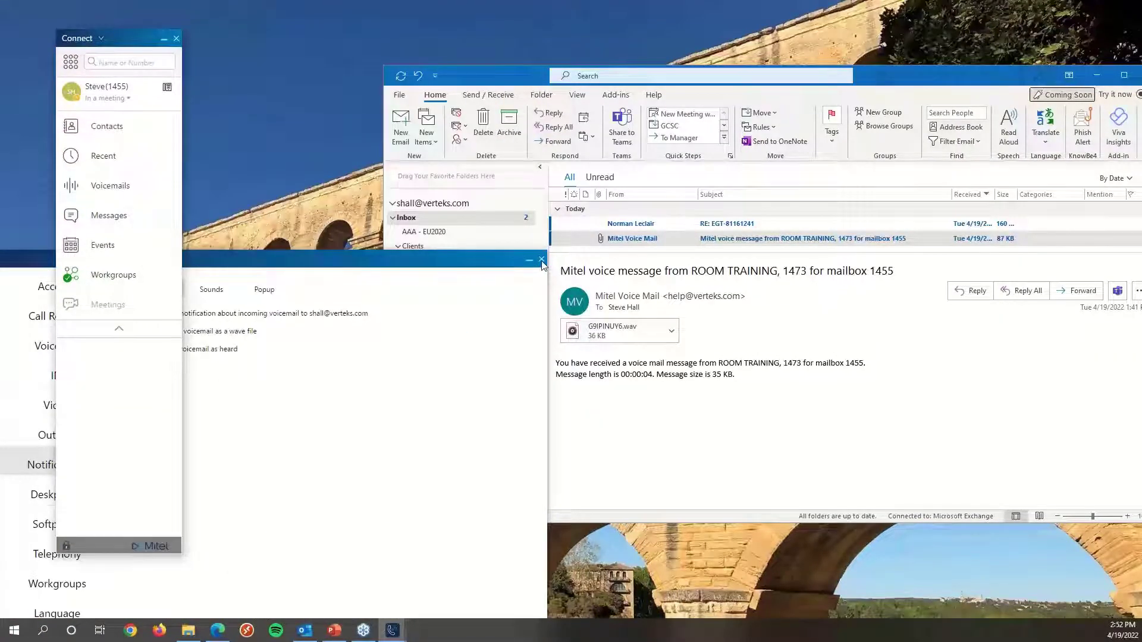
left_click_drag(357, 263, 645, 575)
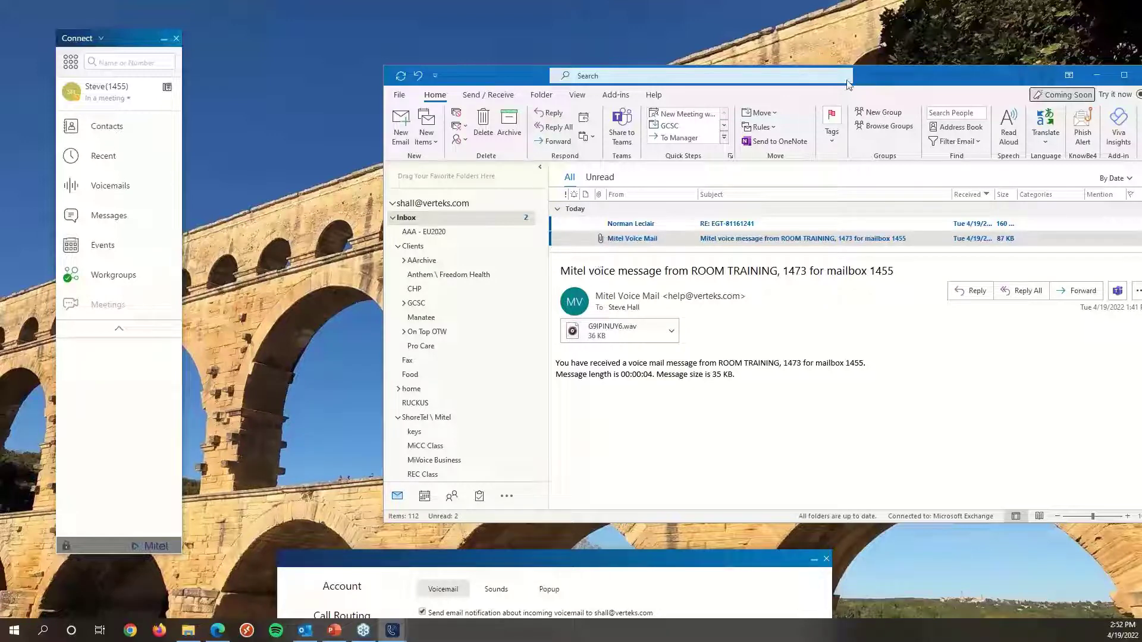
left_click(1097, 75)
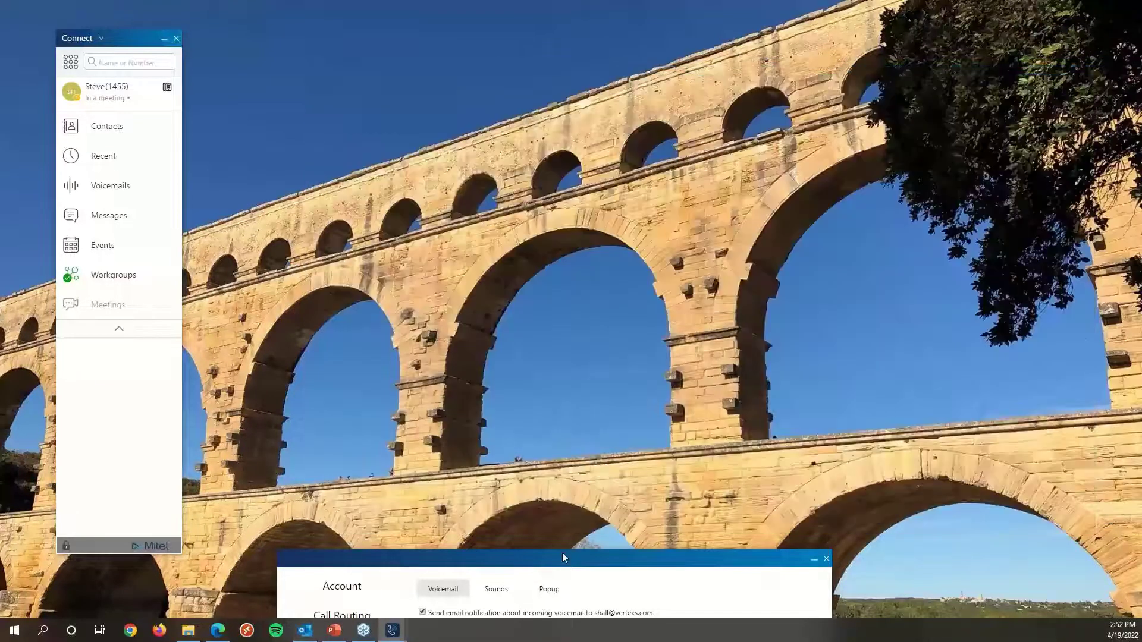
Close the Settings window, move the client slightly and turn on the client's toolbar.
left_click_drag(565, 569, 572, 90)
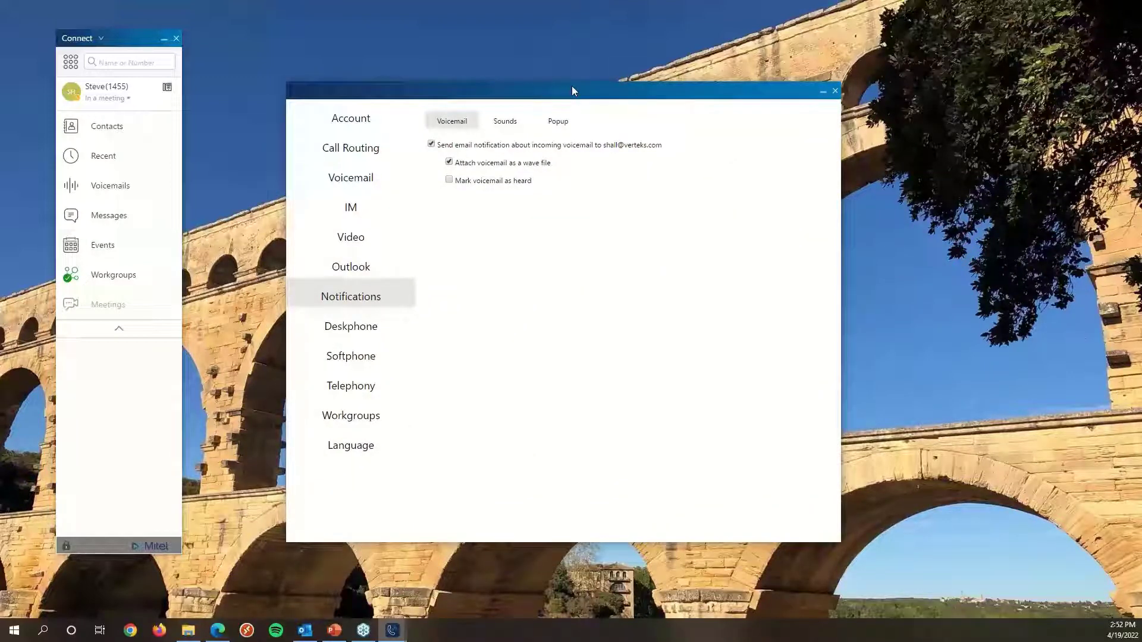
left_click(835, 92)
left_click_drag(127, 46, 150, 46)
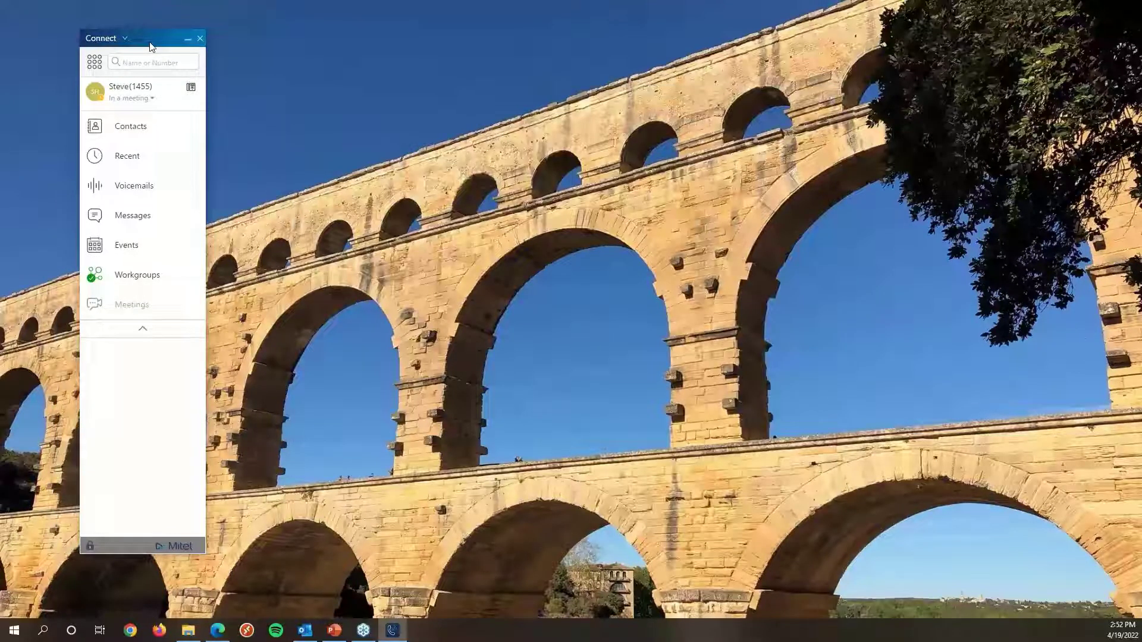
left_click(125, 39)
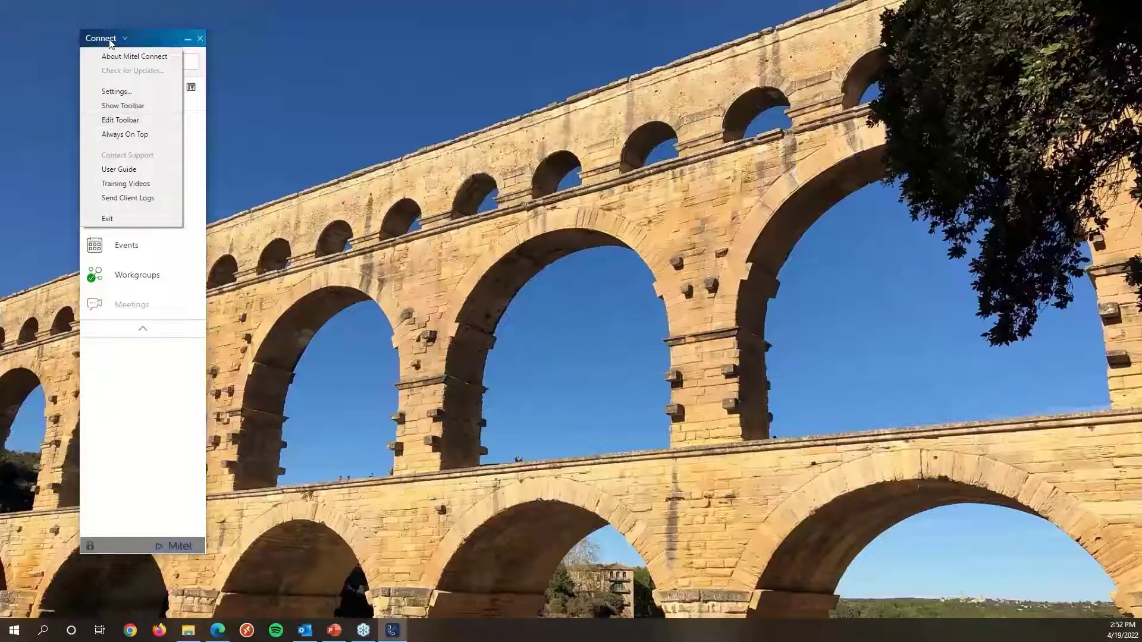
left_click(116, 106)
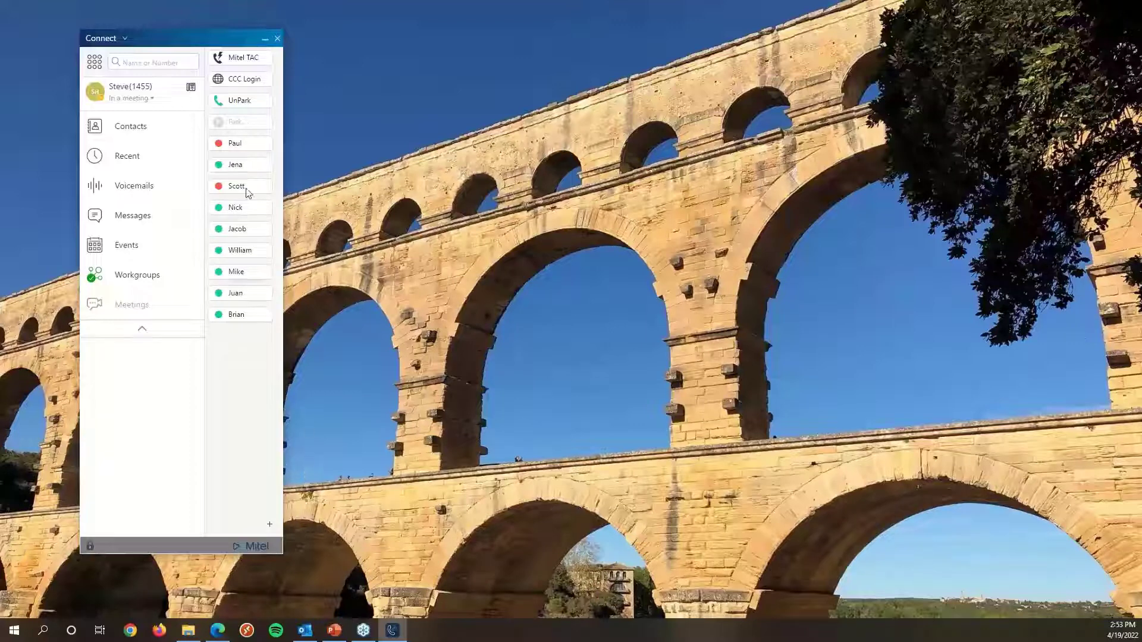
Open the CCC Login toolbar button's contact center page in the browser, then minimize the browser.
left_click(233, 83)
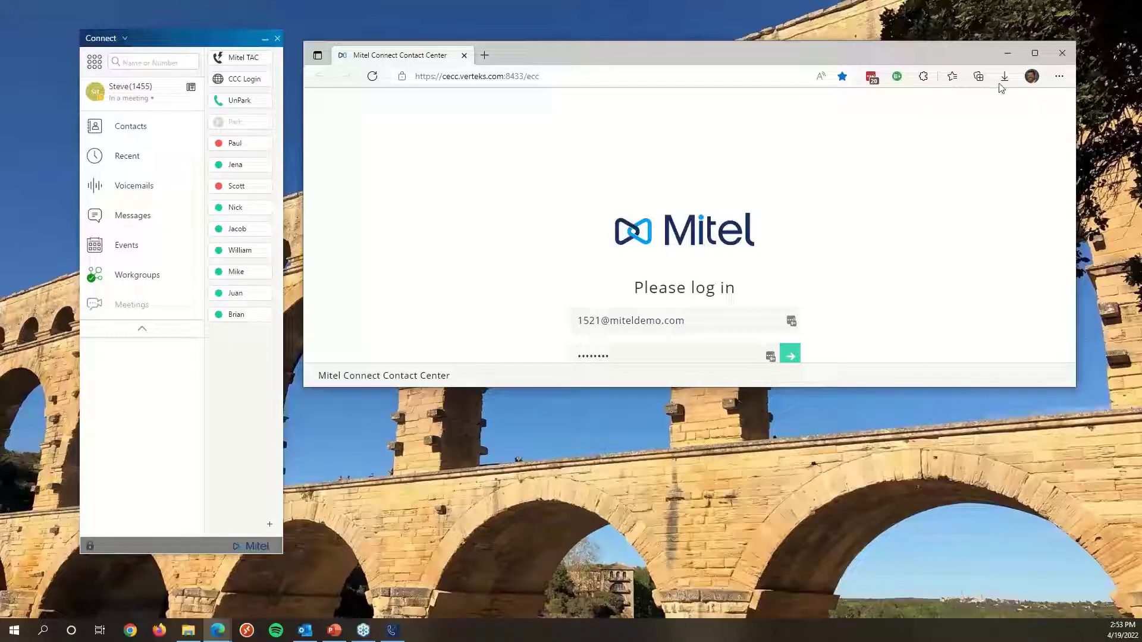
left_click(1011, 51)
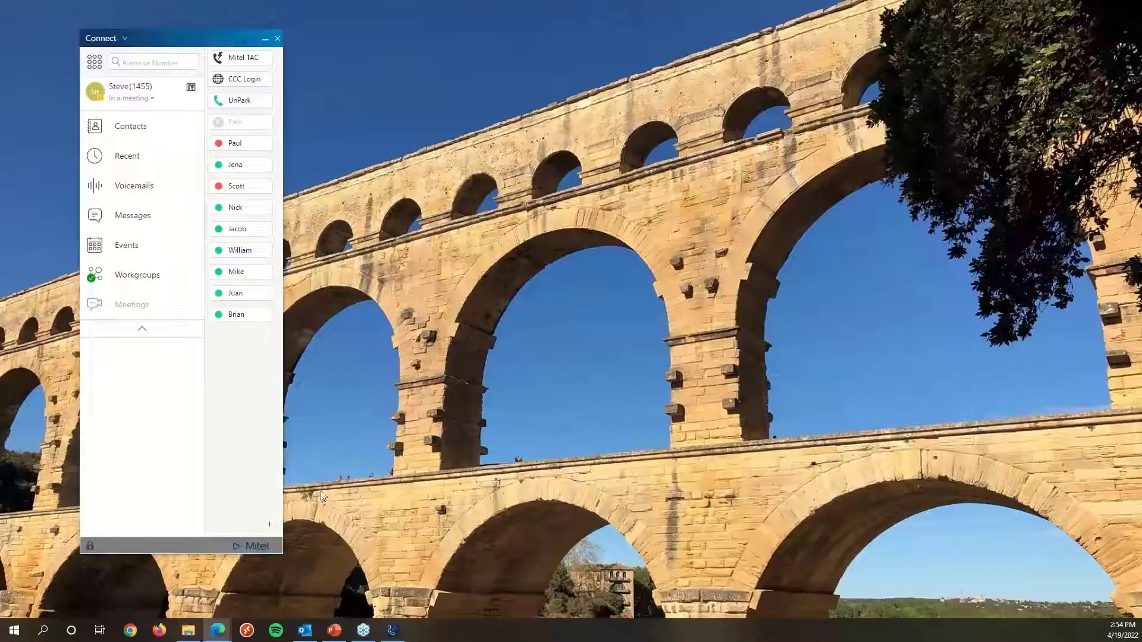
Open the toolbar button list and add the Kyle and Christian extension monitors to the toolbar.
left_click(269, 525)
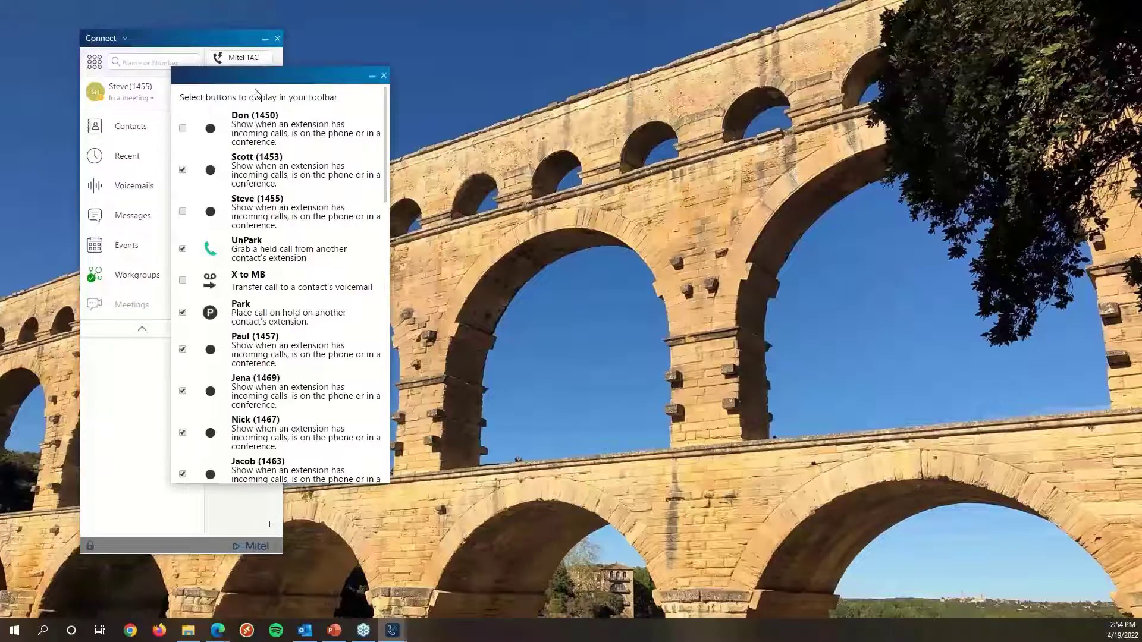
left_click_drag(273, 79, 572, 79)
scroll(556, 271, "down", 9)
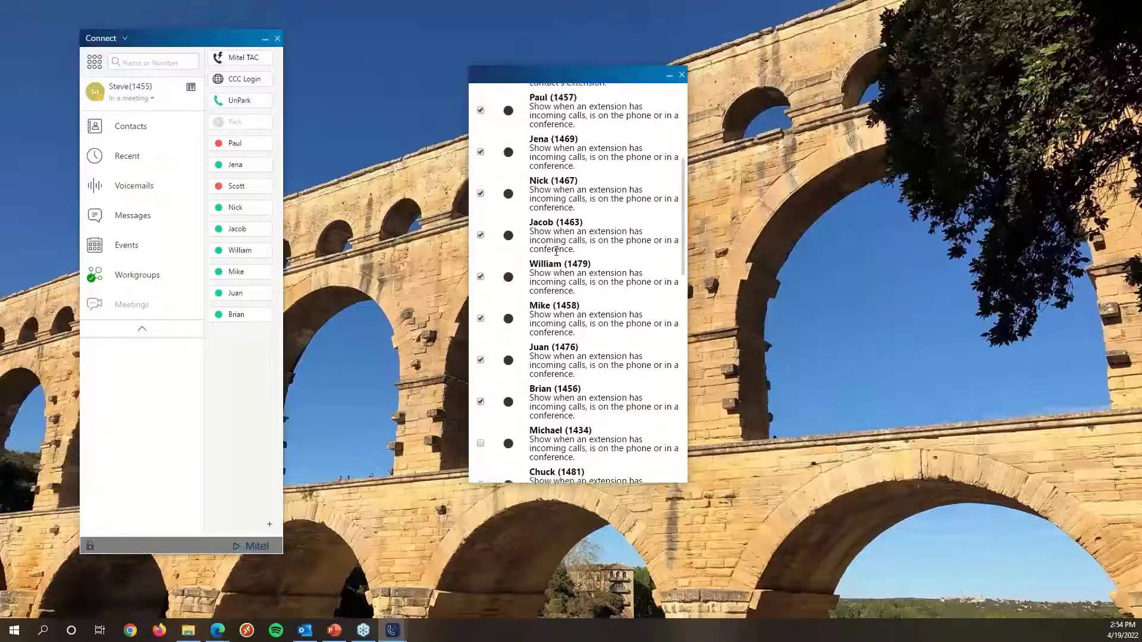
scroll(556, 271, "down", 6)
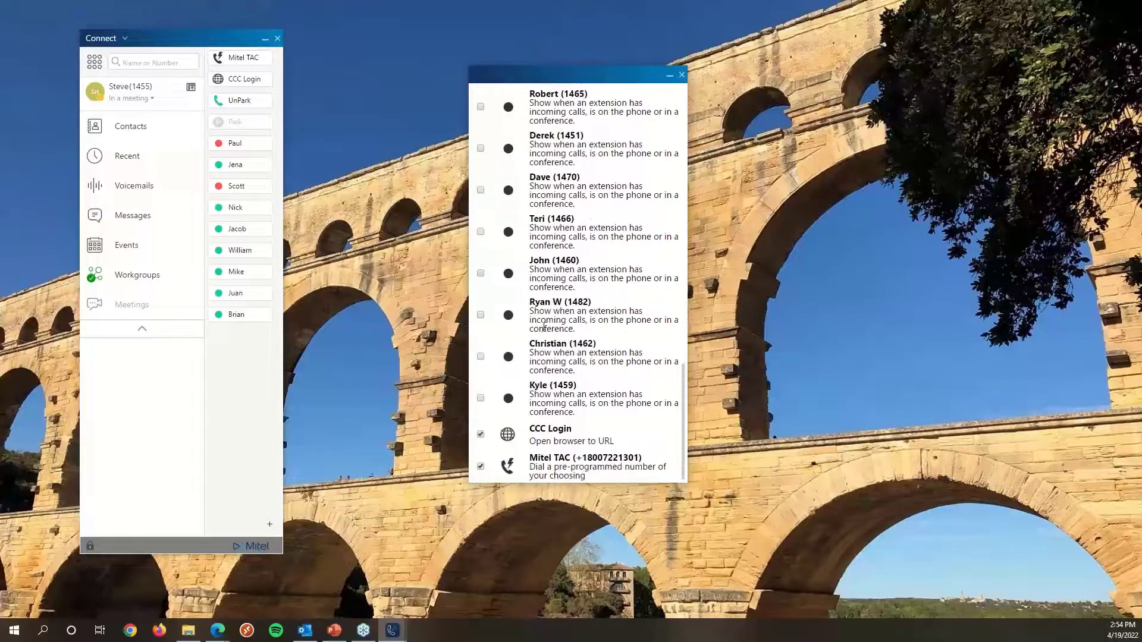
scroll(542, 342, "up", 1)
scroll(540, 351, "down", 1)
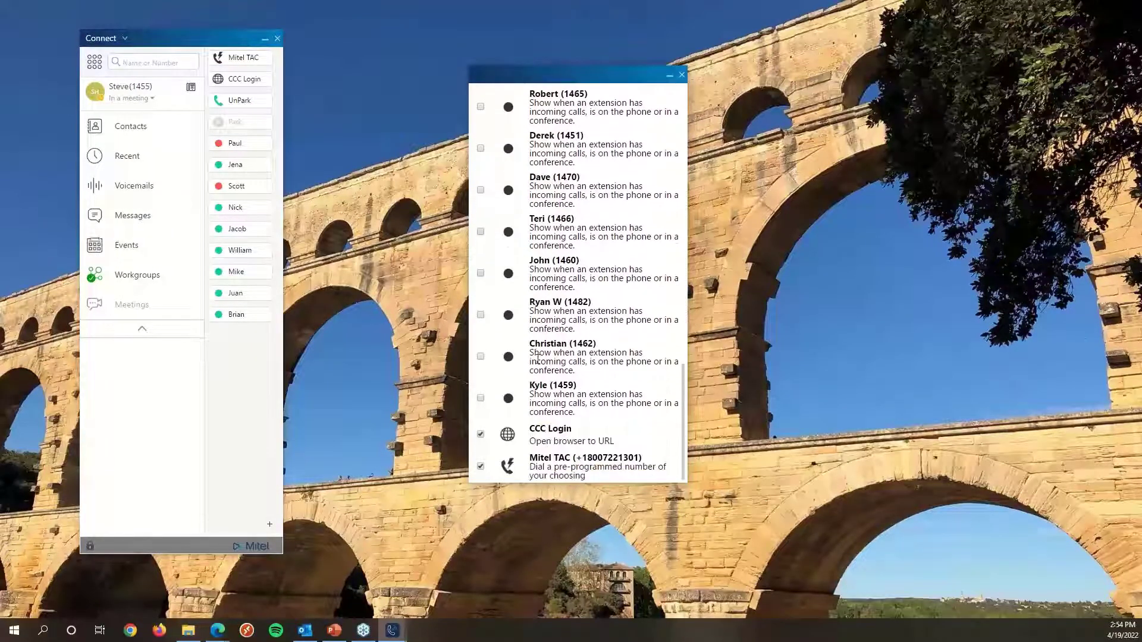
left_click(481, 399)
left_click(480, 356)
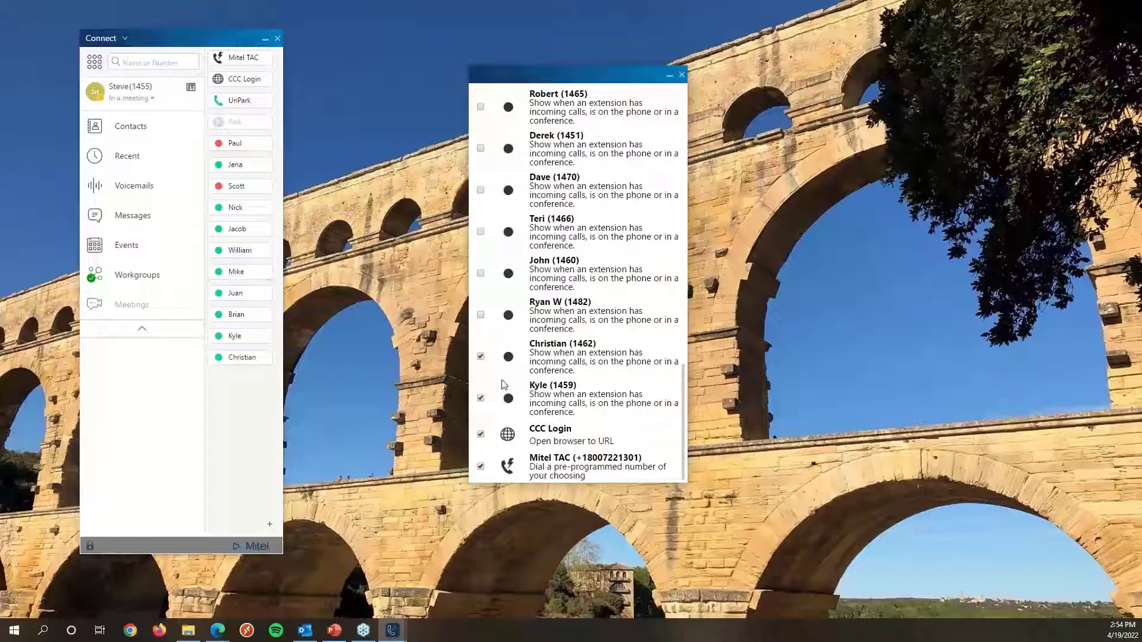
Add the Michael and Chuck extension monitors to the toolbar and close the button list.
scroll(550, 345, "up", 10)
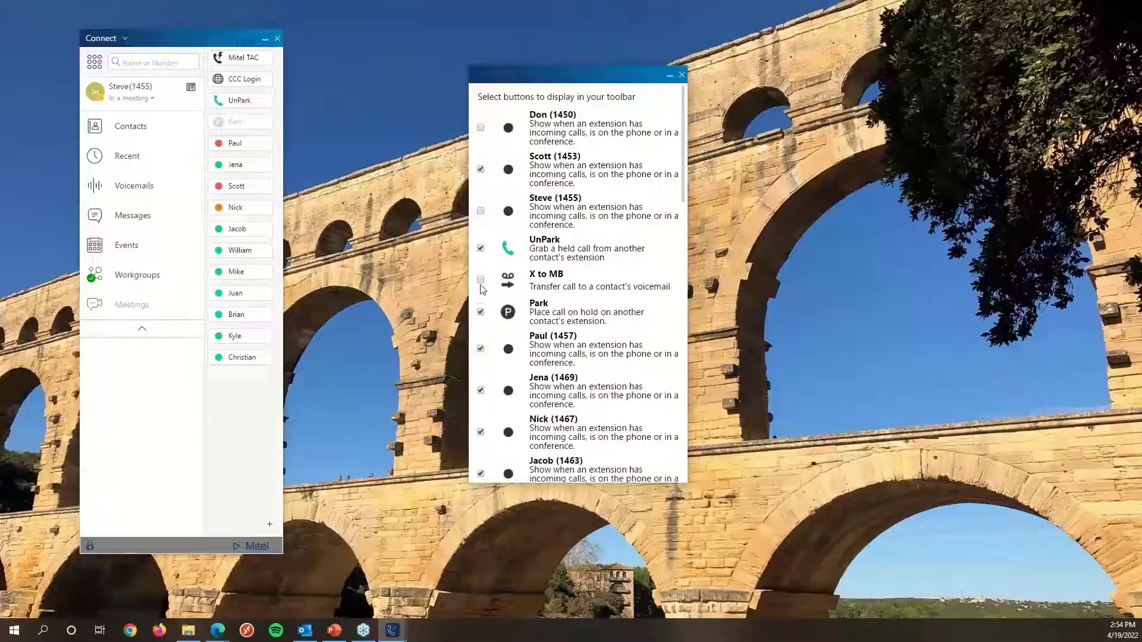
scroll(483, 310, "down", 5)
left_click(480, 384)
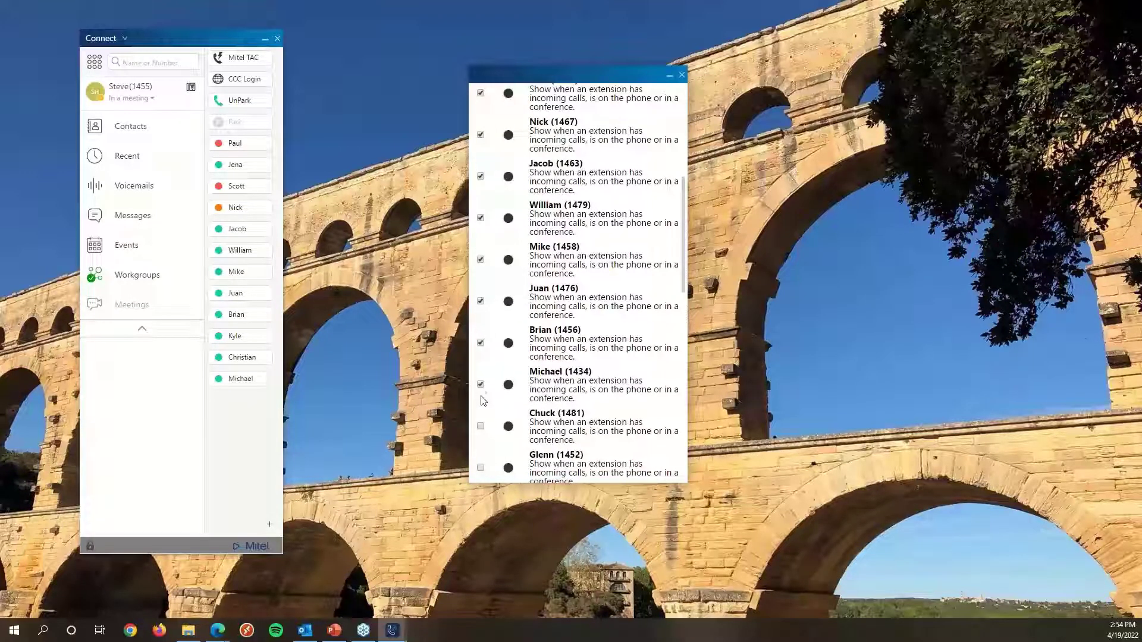
left_click(481, 426)
left_click(683, 76)
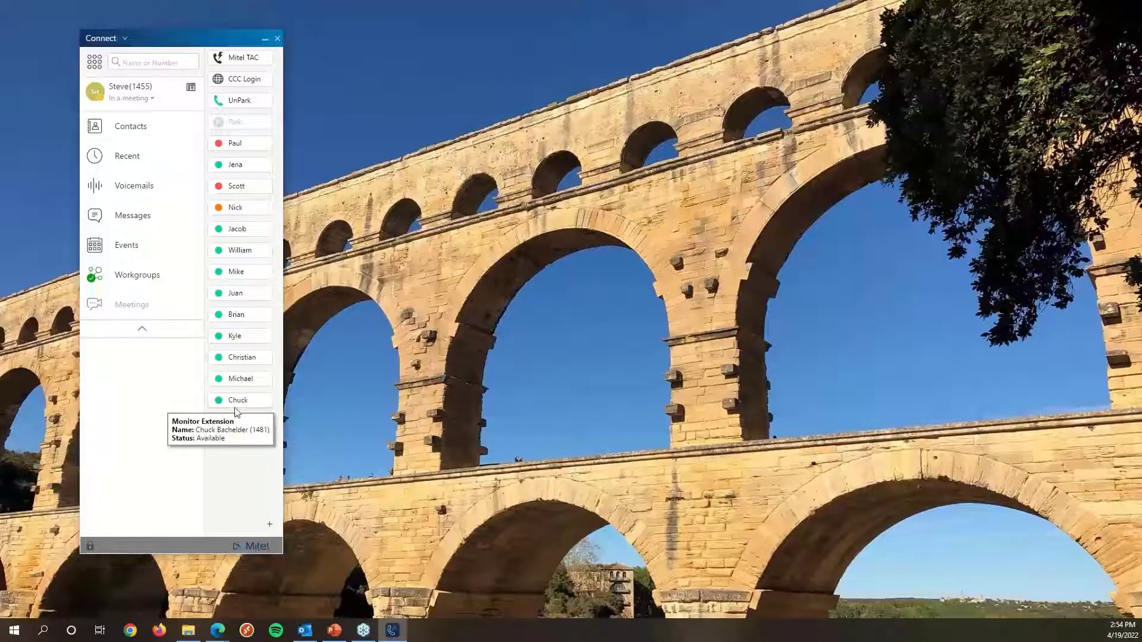
Reorder the toolbar buttons, moving Chuck to the top and repositioning Christian and Michael, then move the client left.
left_click_drag(233, 408, 232, 130)
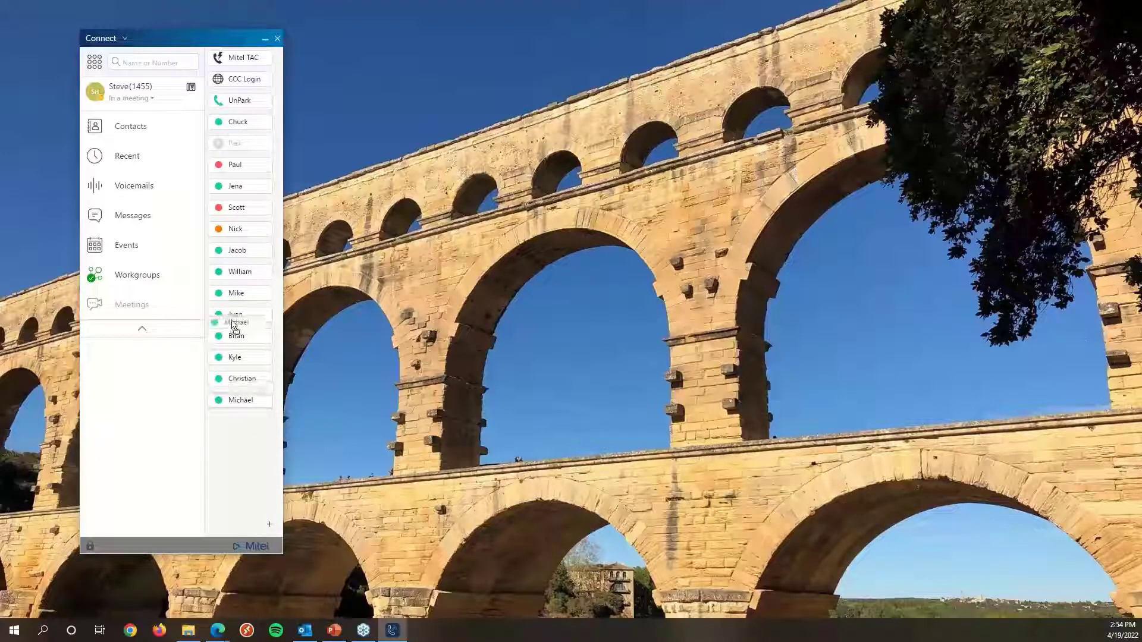
left_click_drag(240, 398, 234, 298)
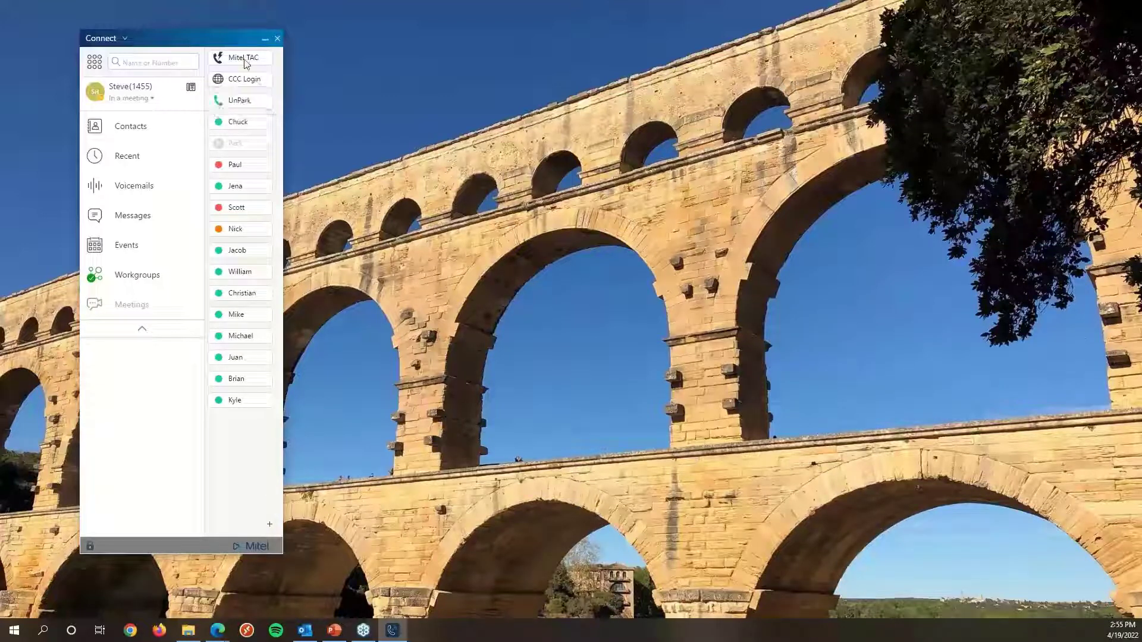
left_click_drag(208, 43, 179, 44)
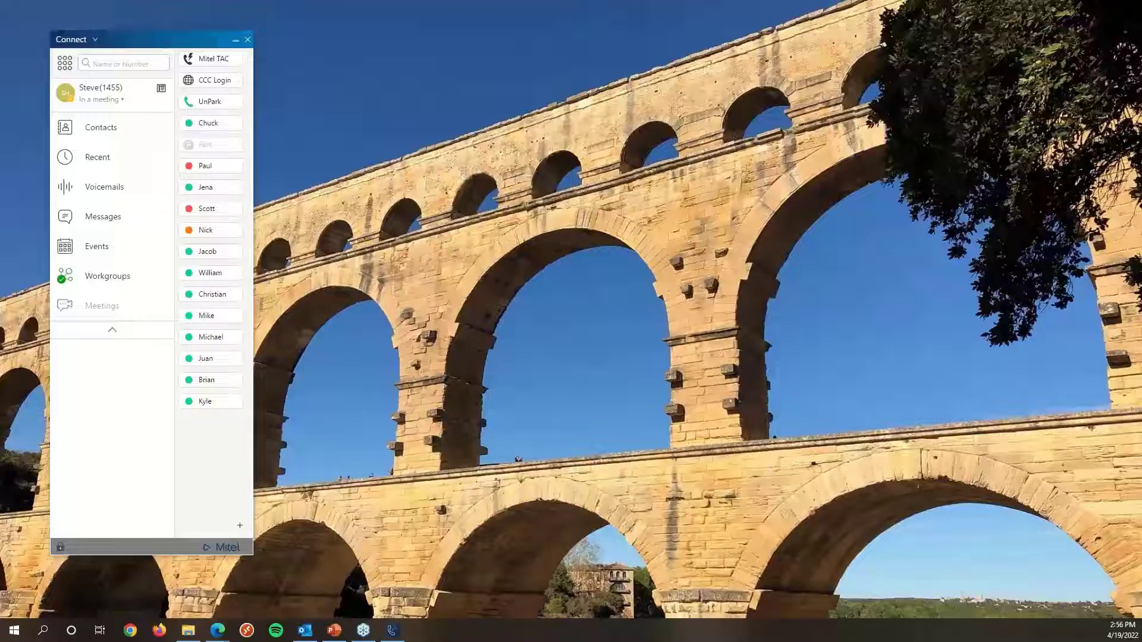
Open the client's Settings and show the Outlook integration options.
left_click(94, 42)
left_click(92, 95)
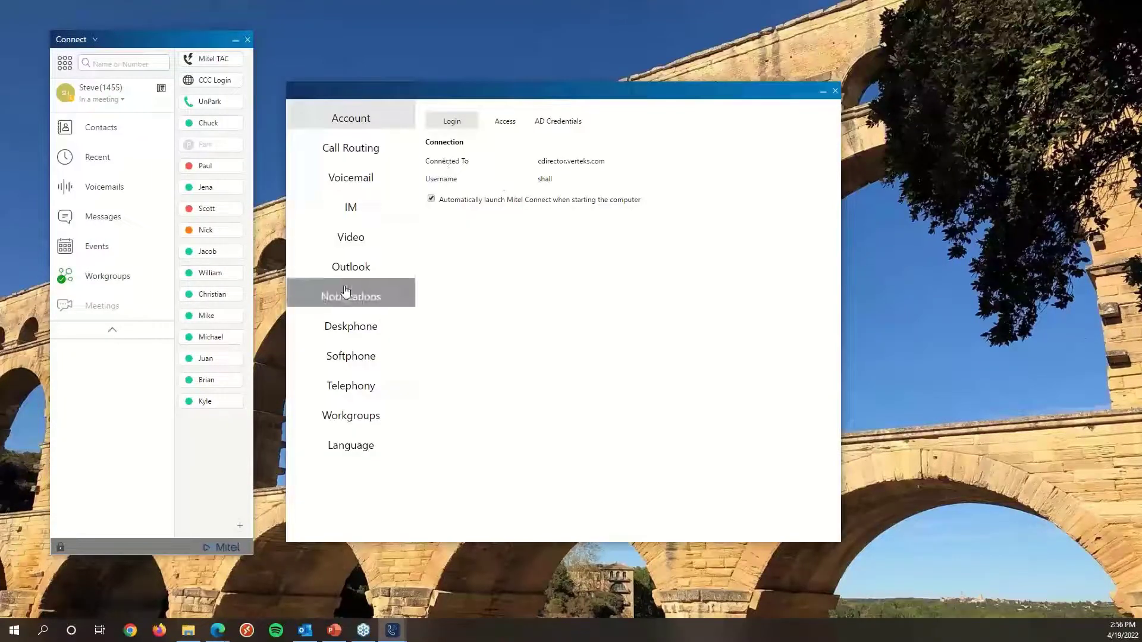
left_click(346, 275)
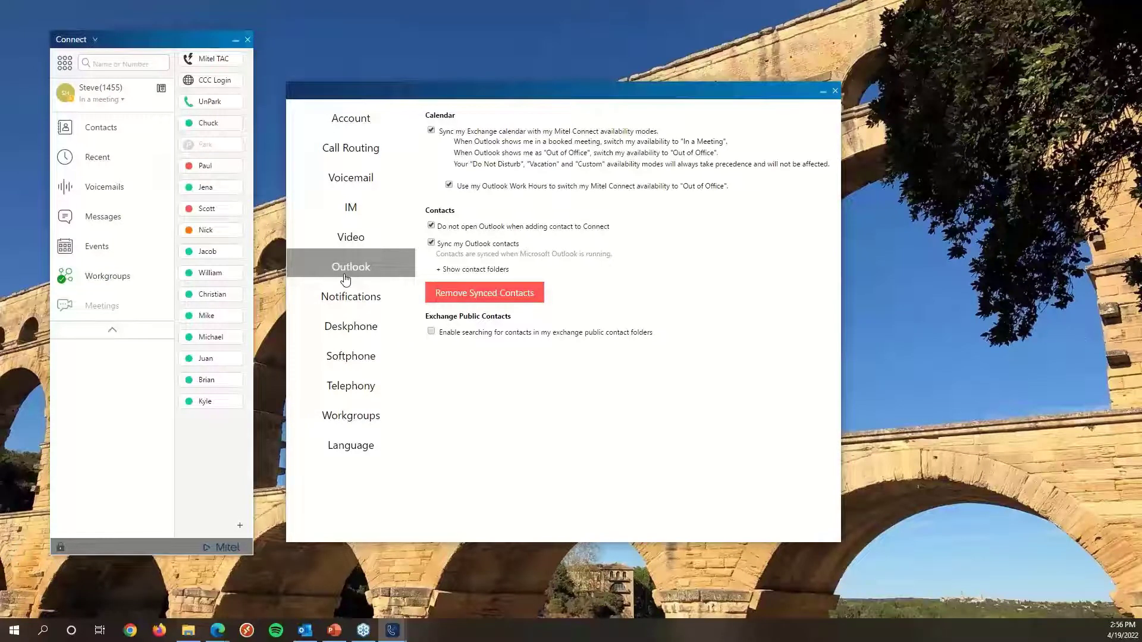